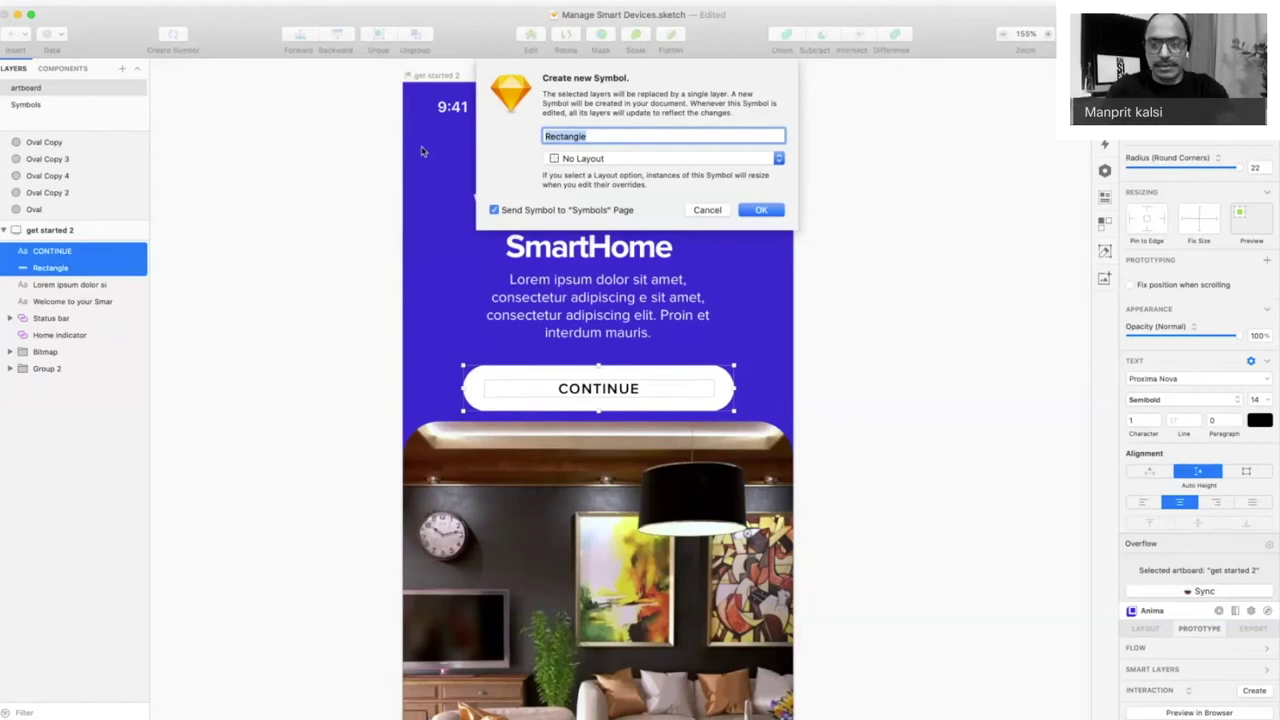
- Name the new button symbol components/button-white
text(CON)
key(BackSpace)
key(BackSpace)
key(BackSpace)
text(components/)
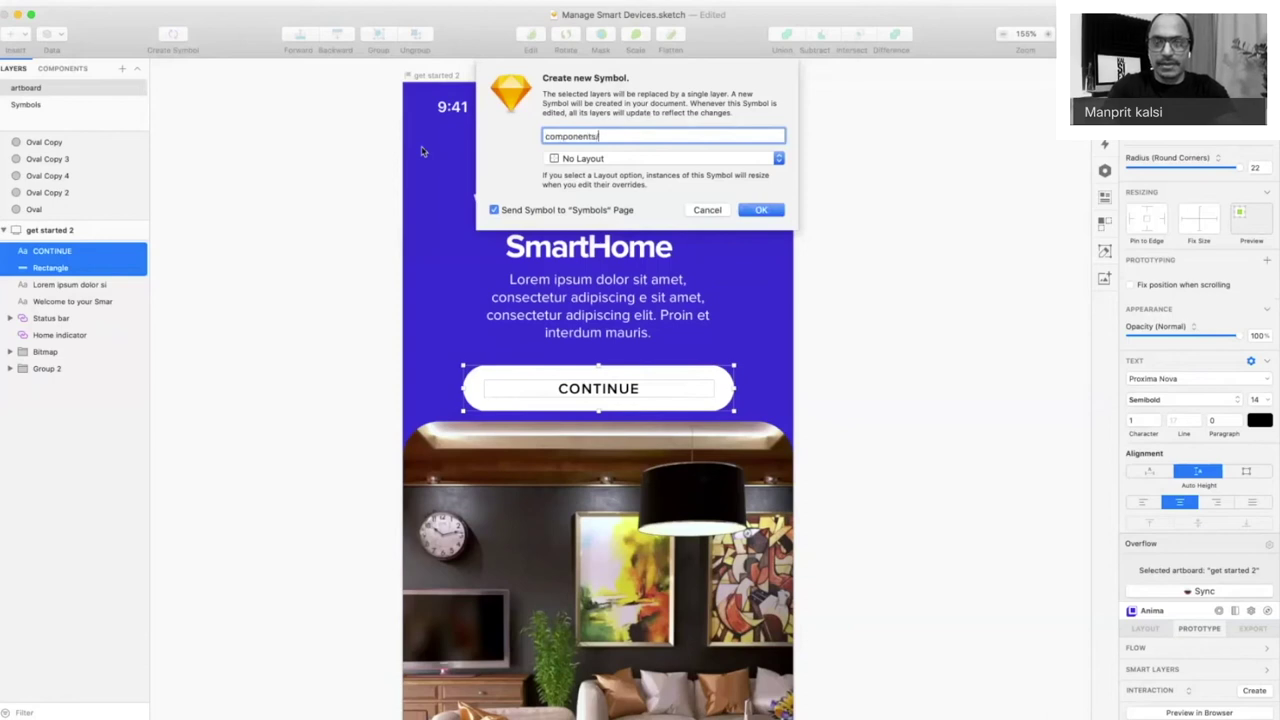
text(button-whit)
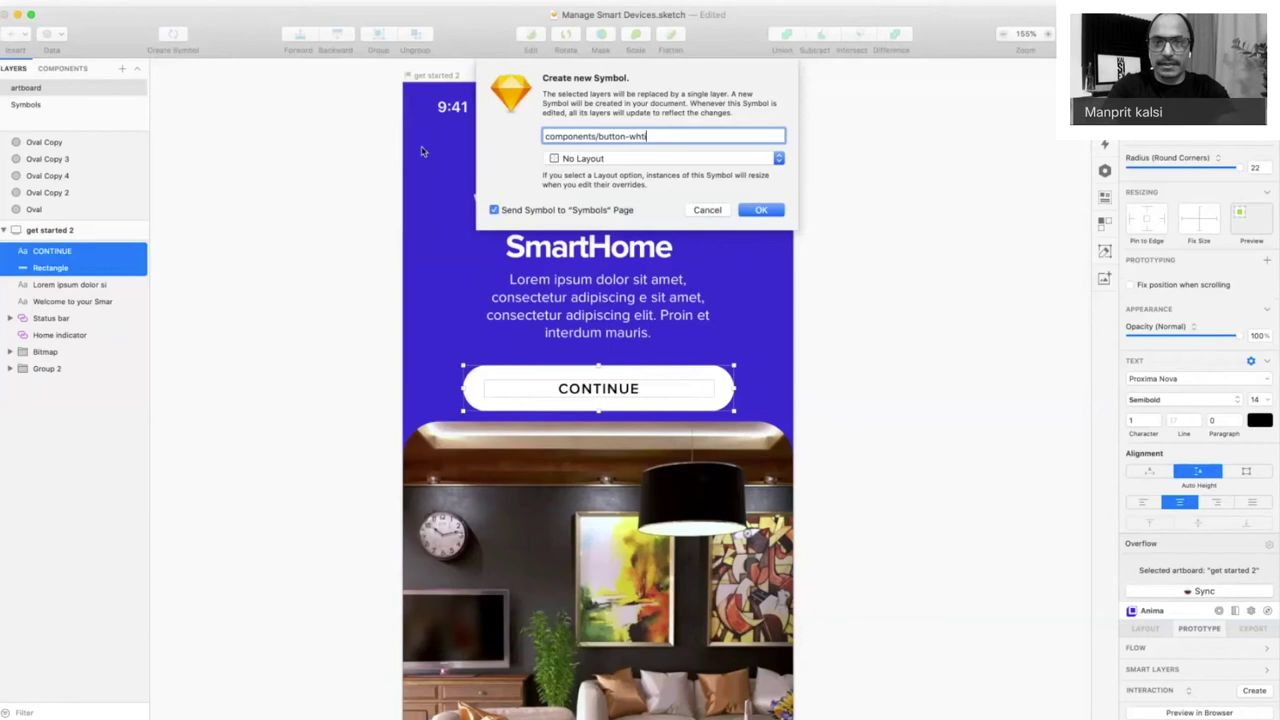
text(e)
key(Return)
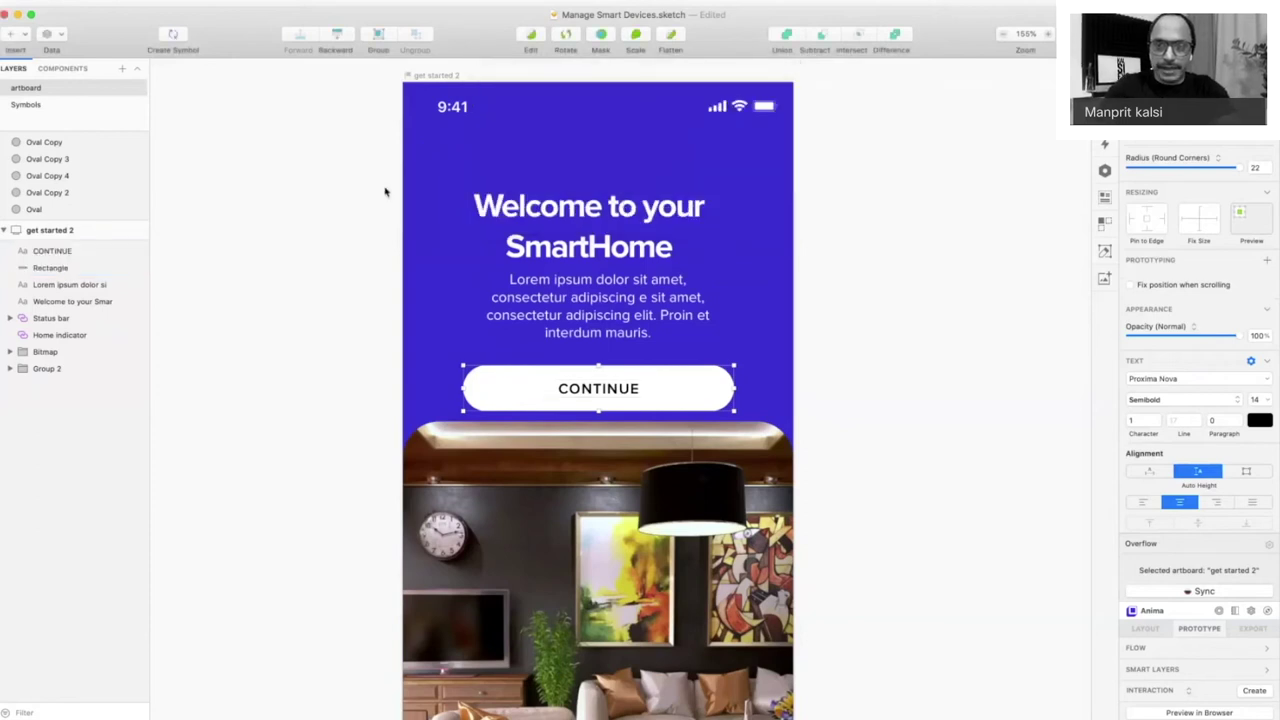
- Duplicate the button symbol's master below the original on the Symbols page
double_click(603, 372)
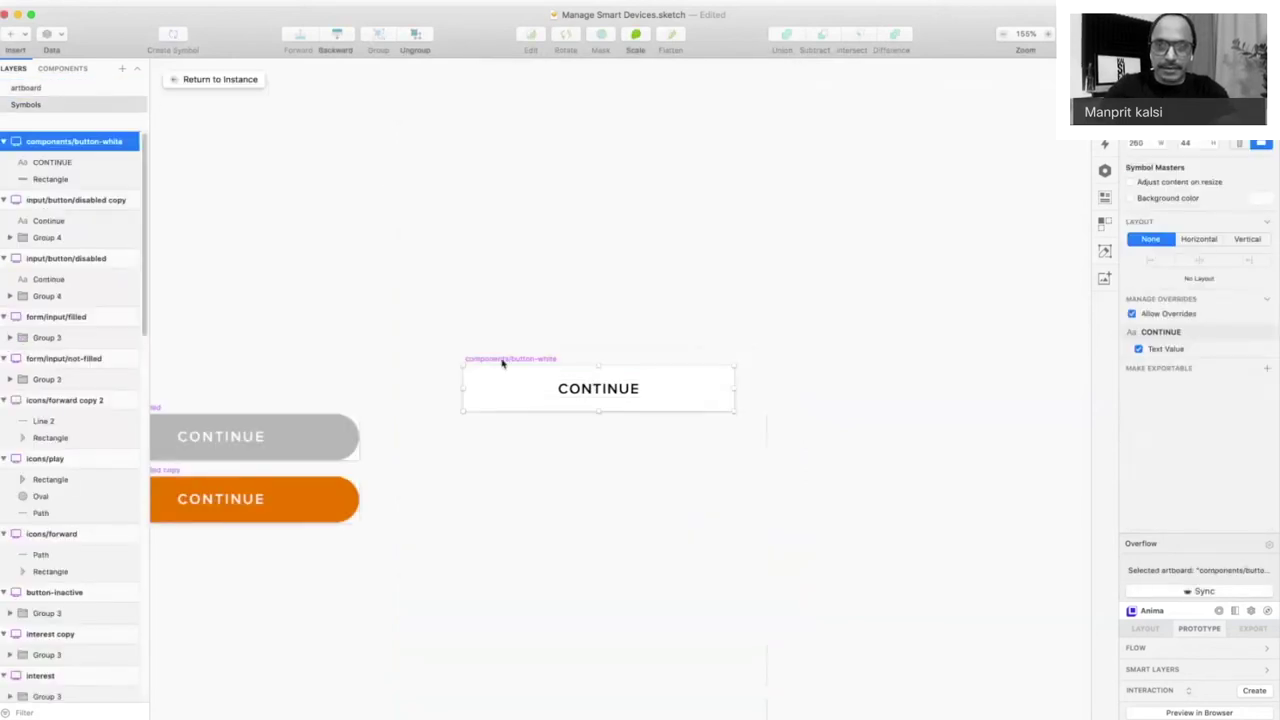
drag(503, 363, 493, 431)
mouse_move(471, 329)
mouse_down()
mouse_move(866, 574)
mouse_move(762, 487)
mouse_up()
click(733, 481)
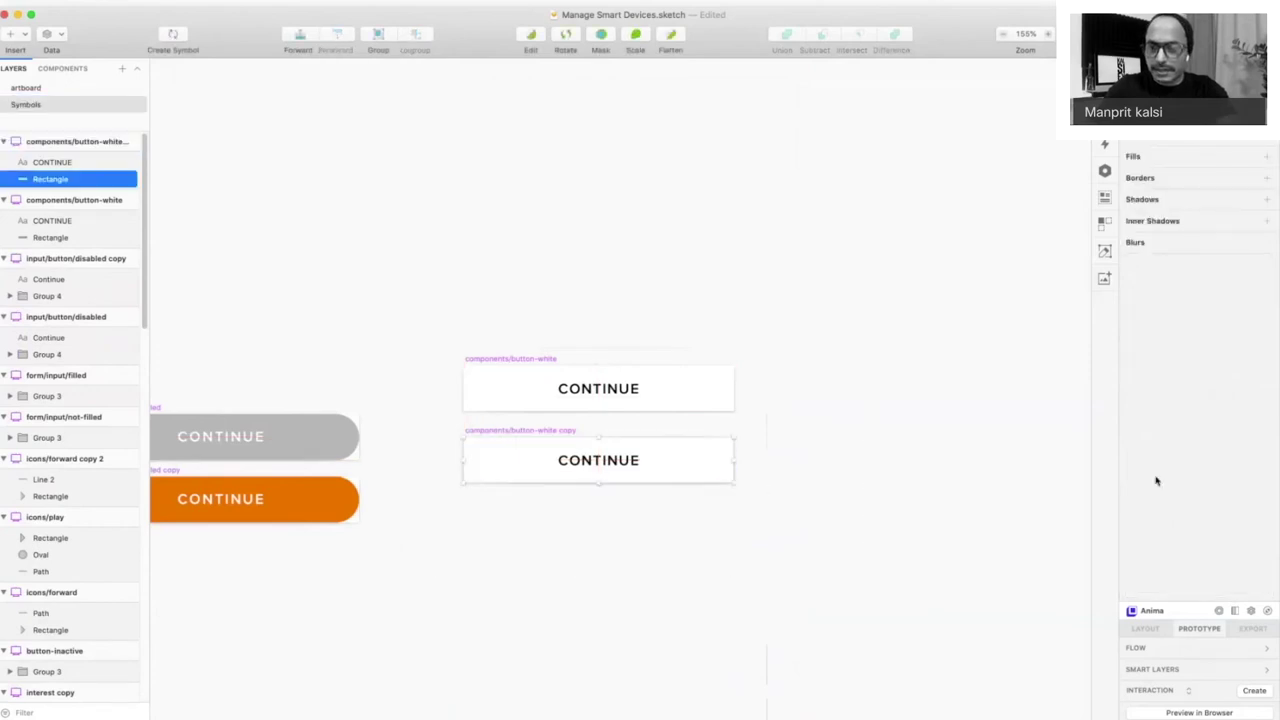
click(30, 103)
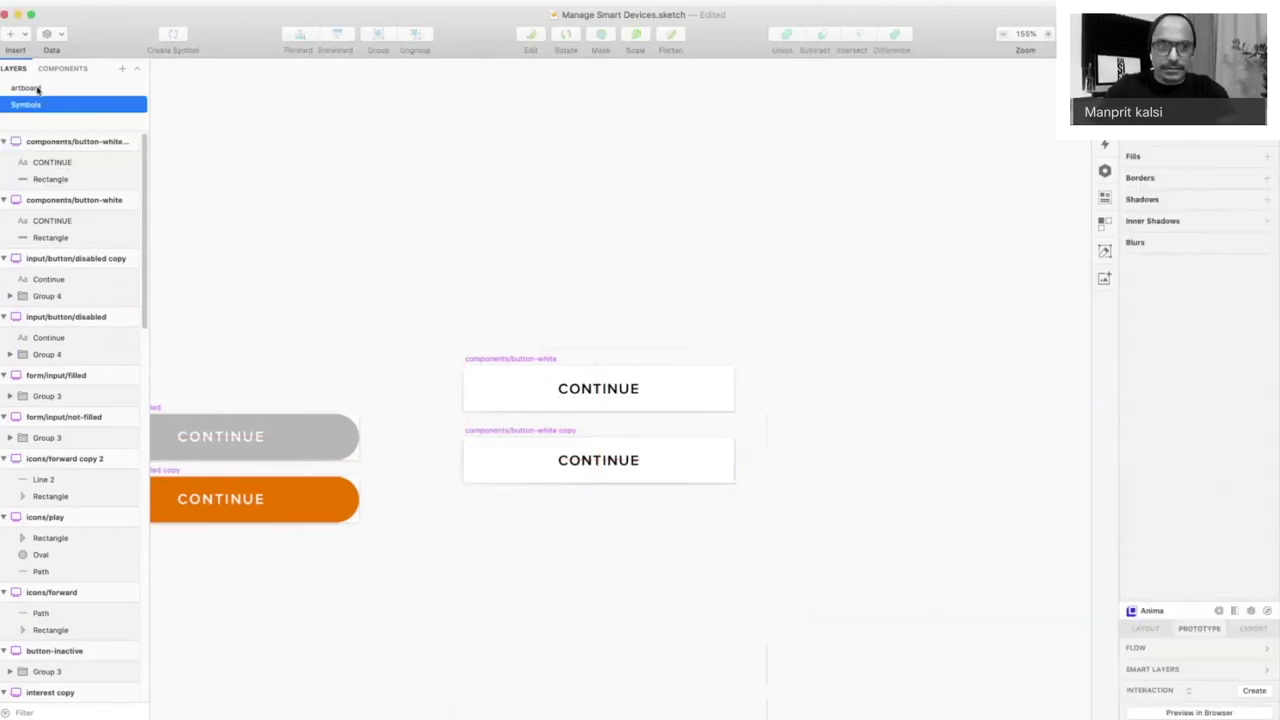
- Back on the SmartHome screen, move the blue swatch to the start of the colour palette
click(30, 88)
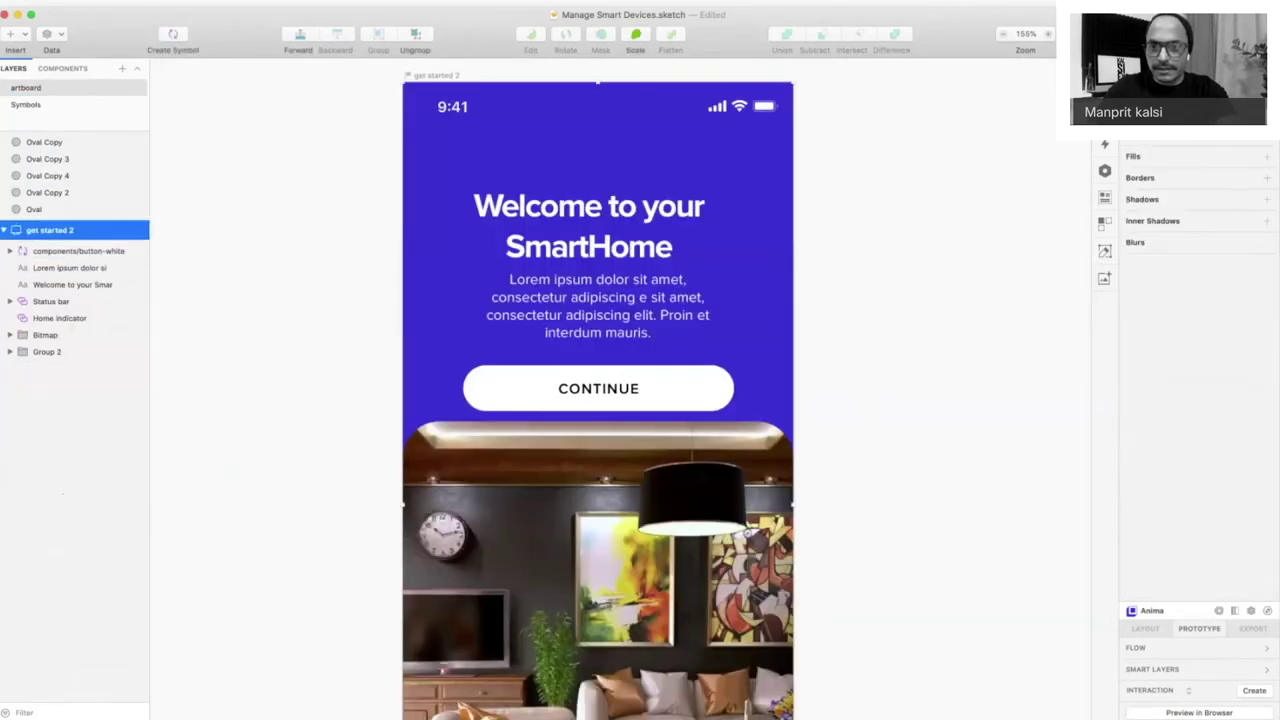
click(1259, 200)
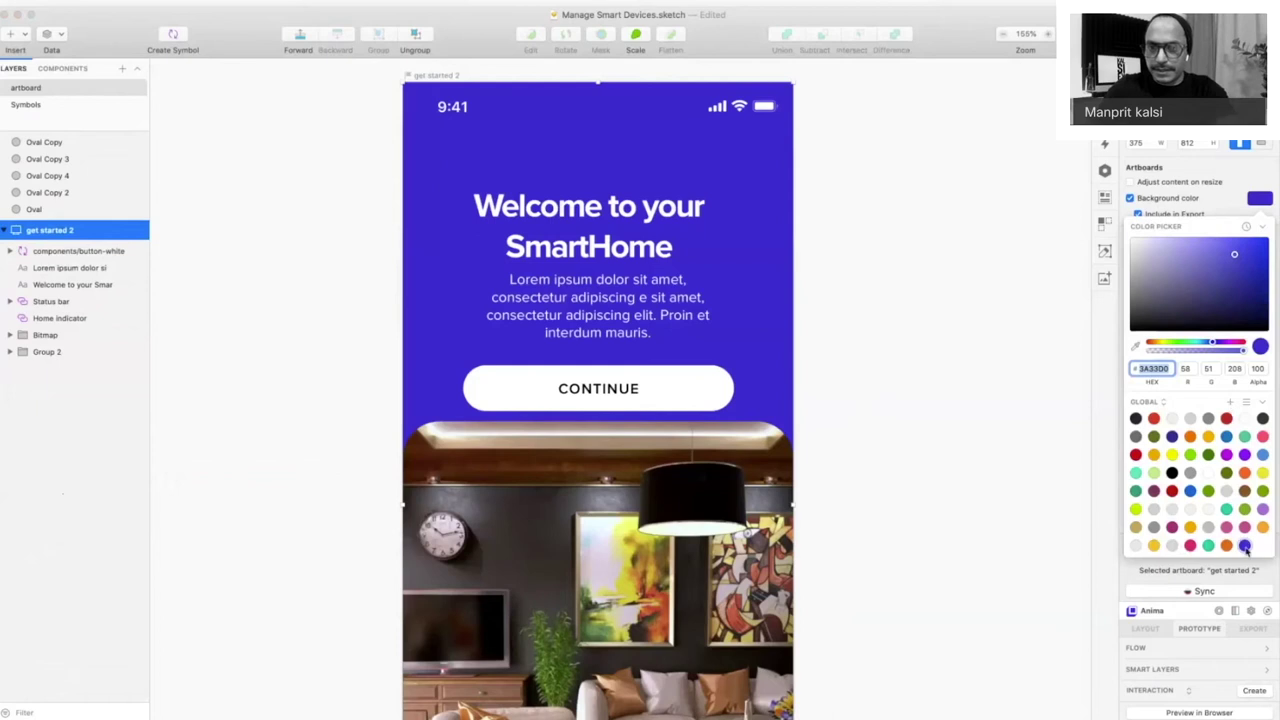
drag(1244, 545, 1137, 420)
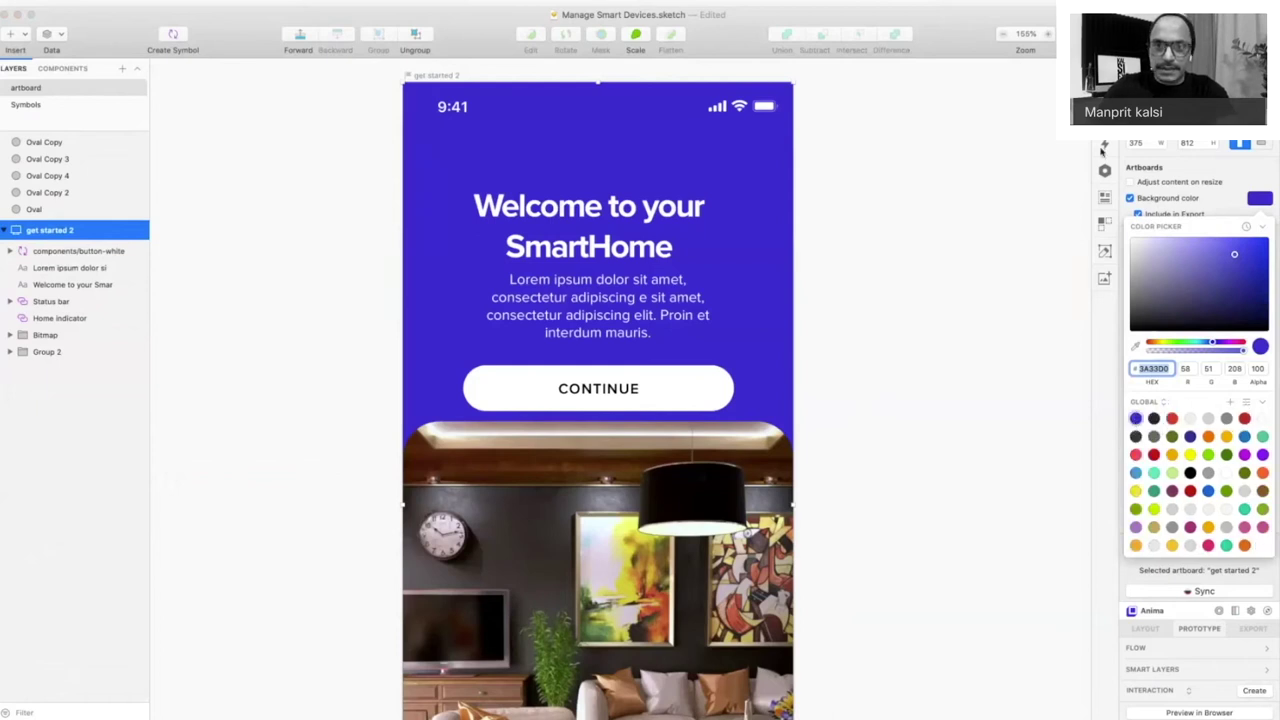
click(706, 405)
double_click(718, 380)
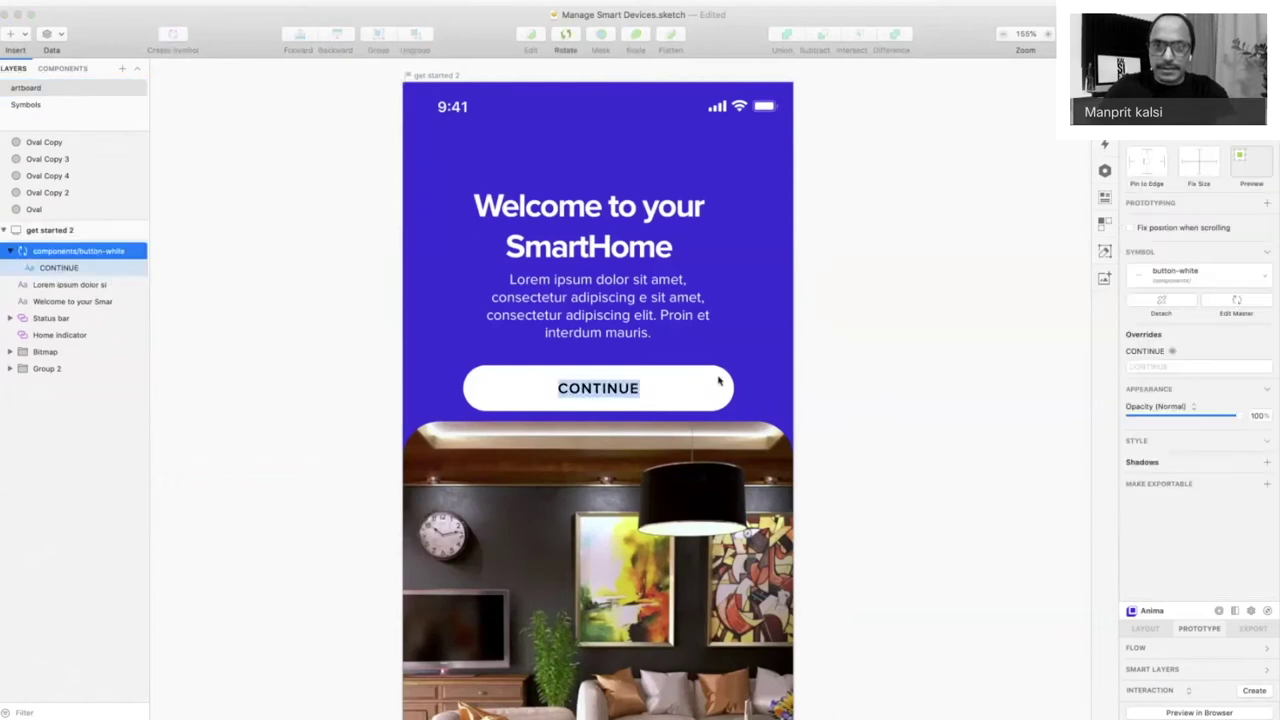
- Make the duplicate button's rectangle fill blue and its CONTINUE text white
double_click(718, 380)
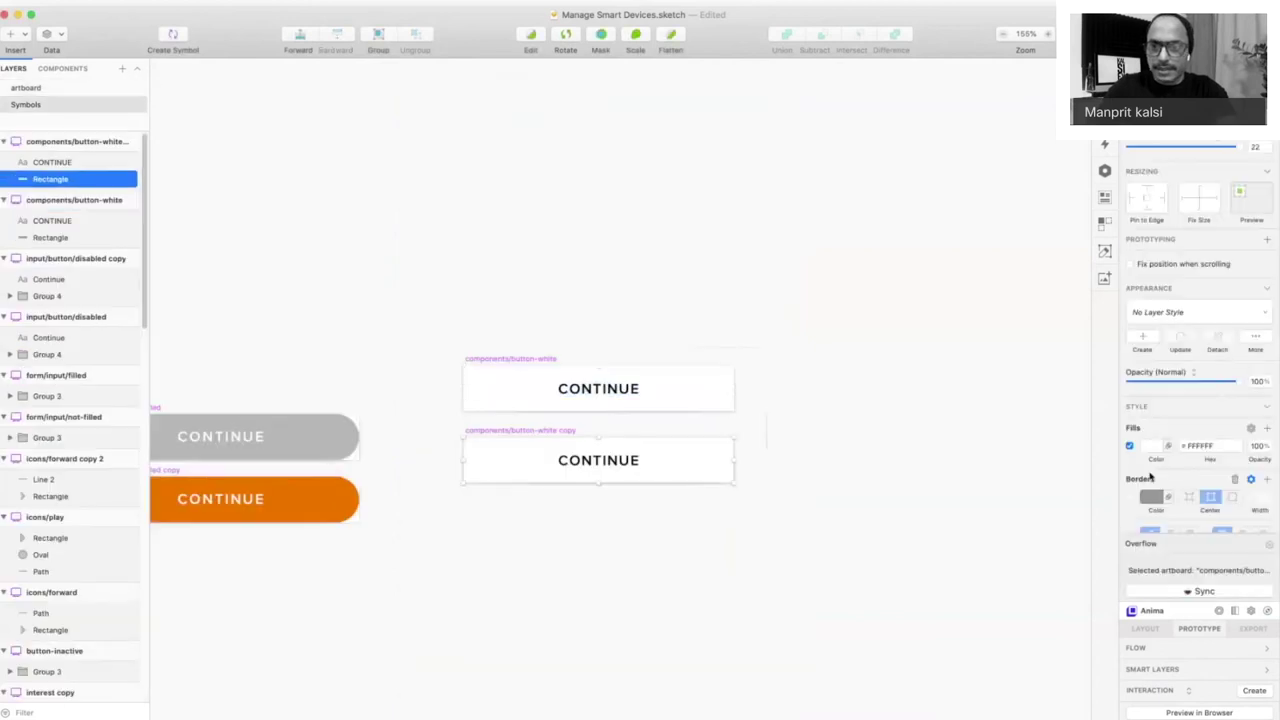
click(1150, 448)
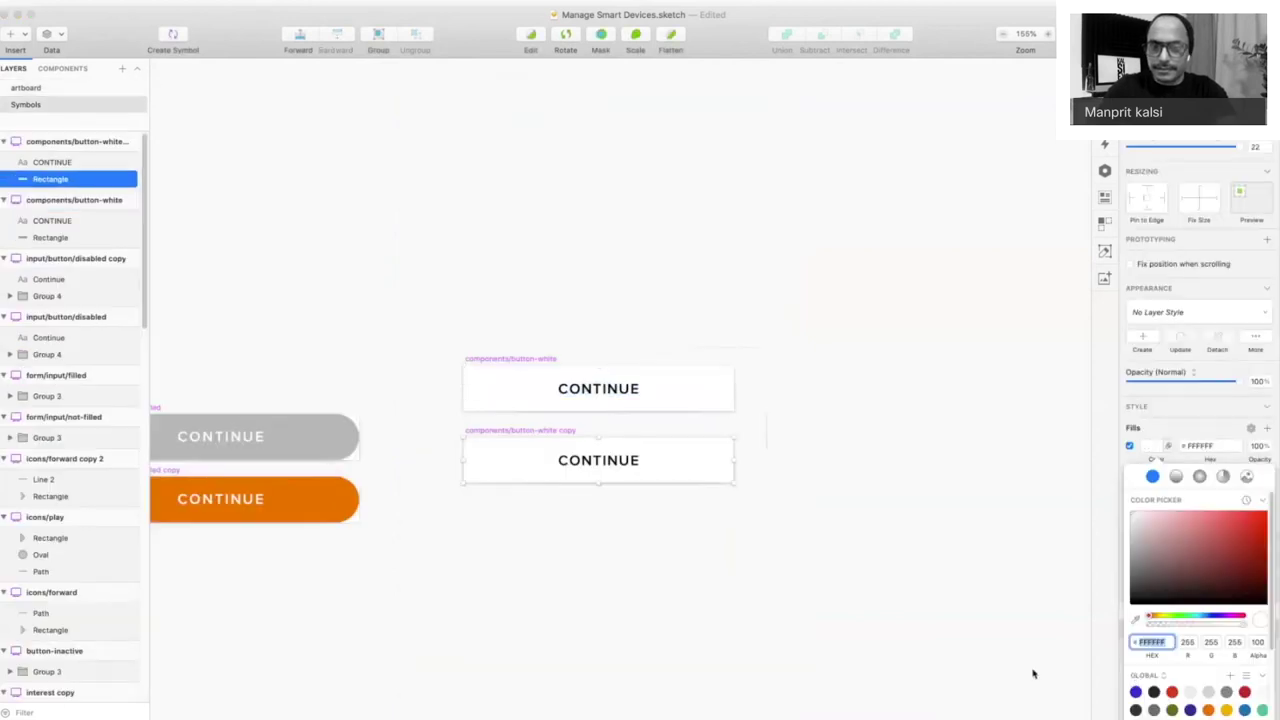
click(1135, 691)
click(700, 462)
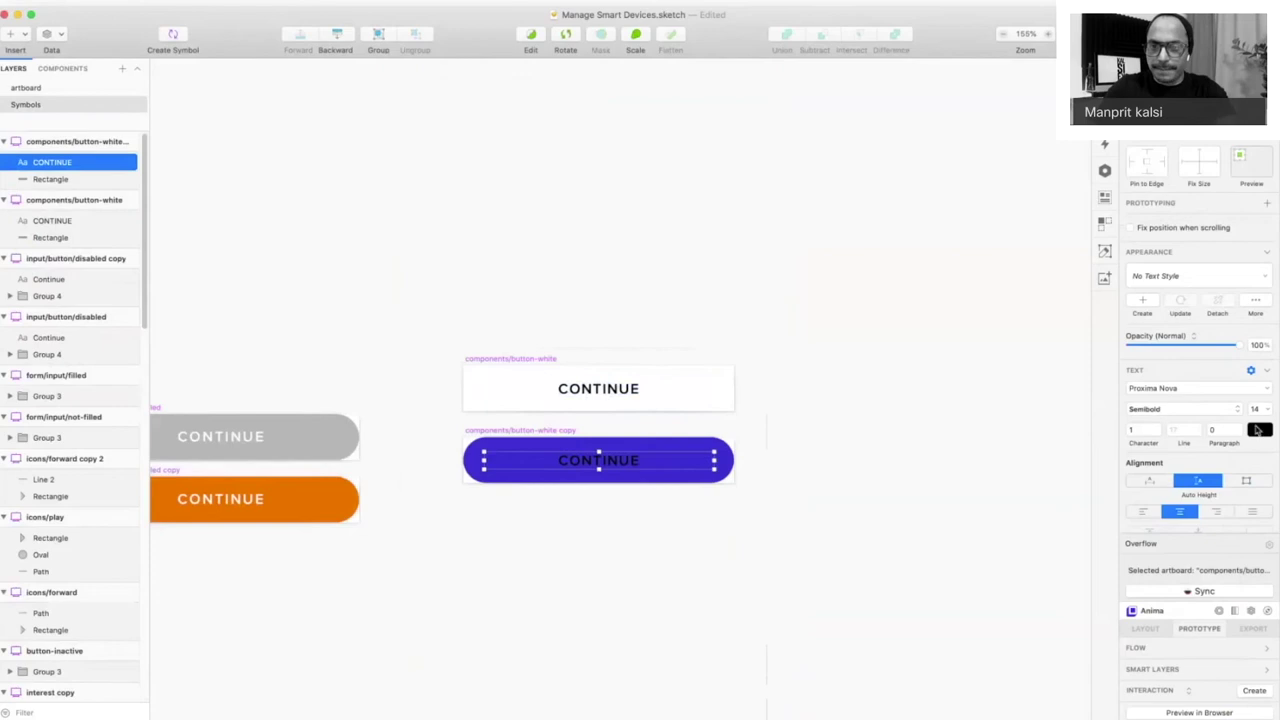
click(1258, 430)
click(1135, 650)
click(900, 300)
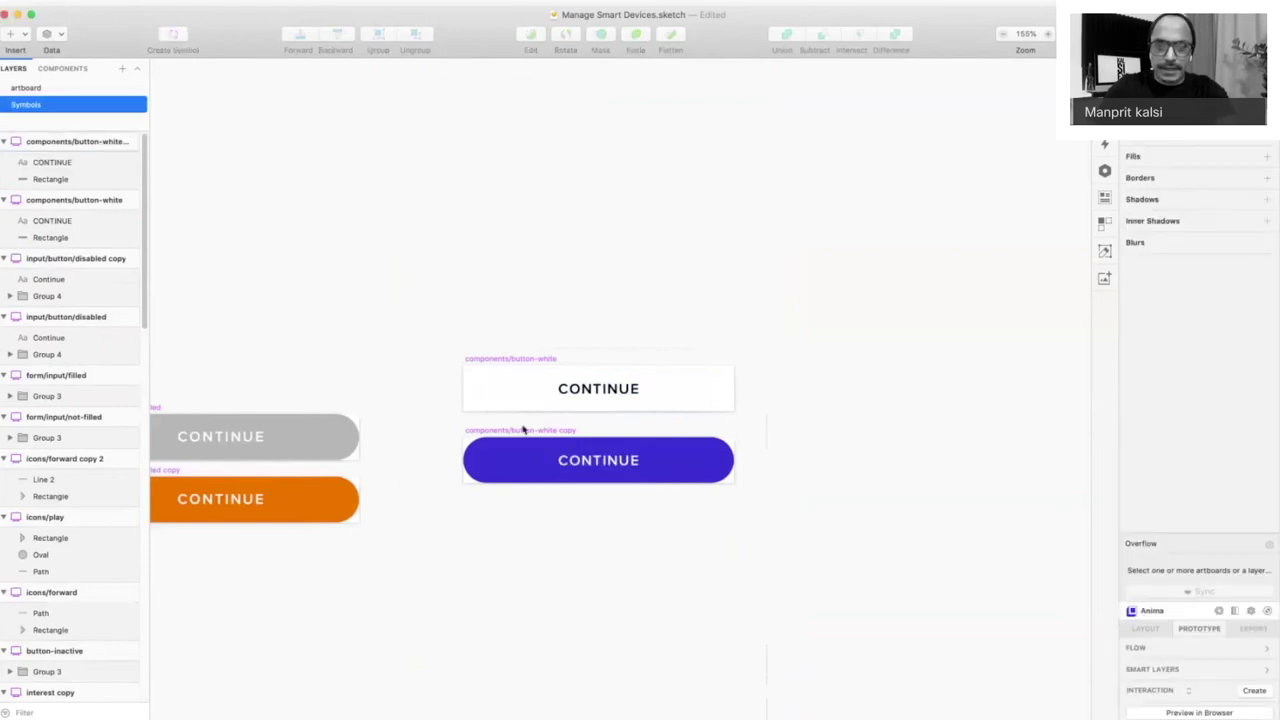
- Rename the duplicate master components/button-blue and return to the SmartHome screen at 100%
click(110, 145)
double_click(110, 143)
click(507, 179)
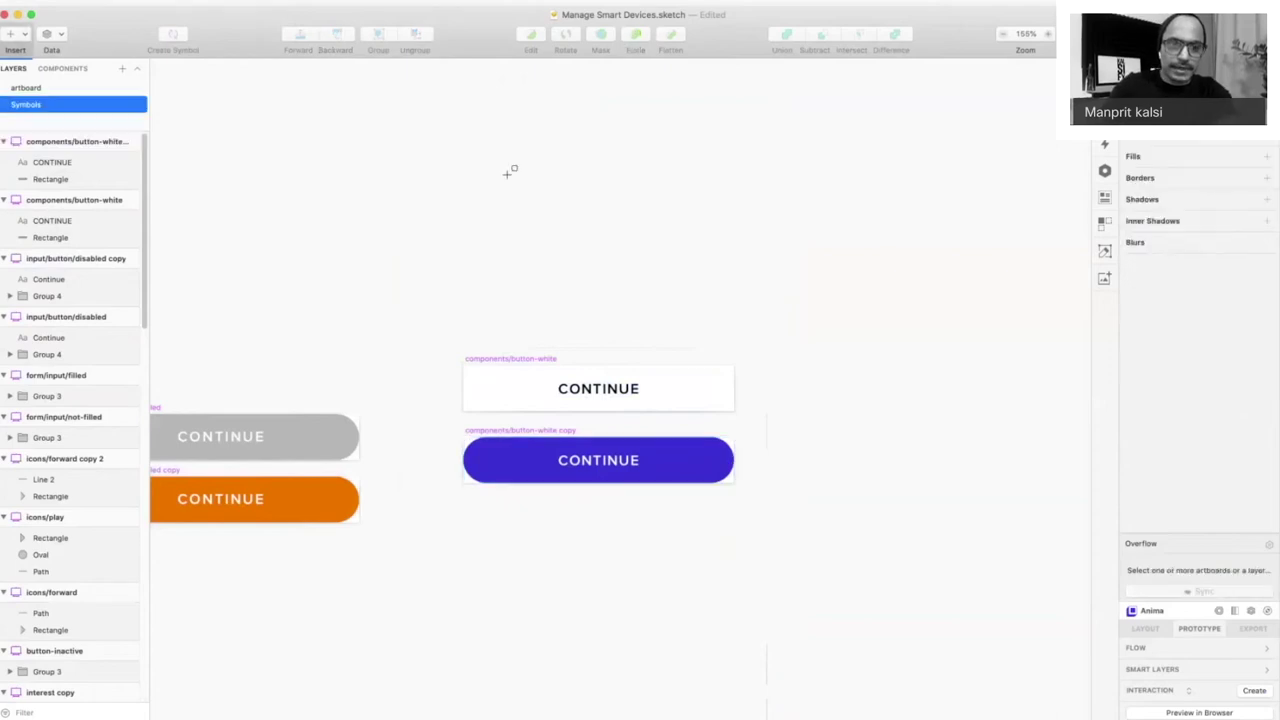
click(110, 143)
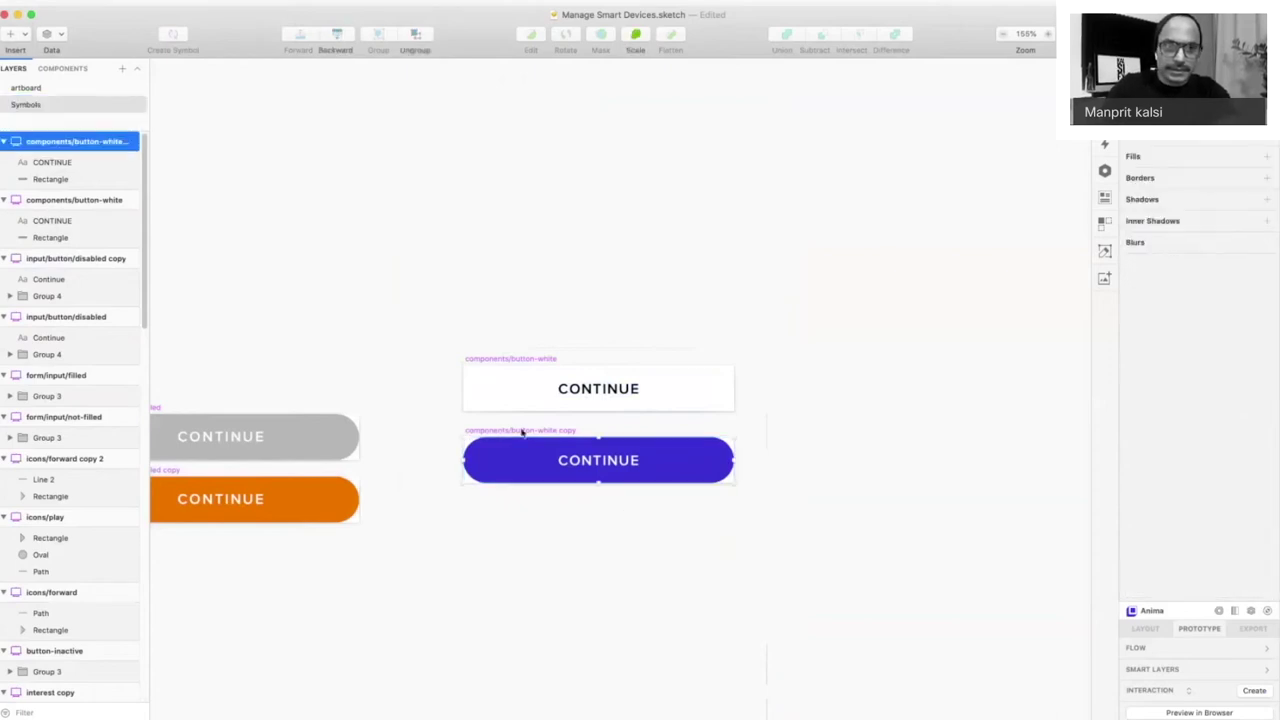
double_click(110, 143)
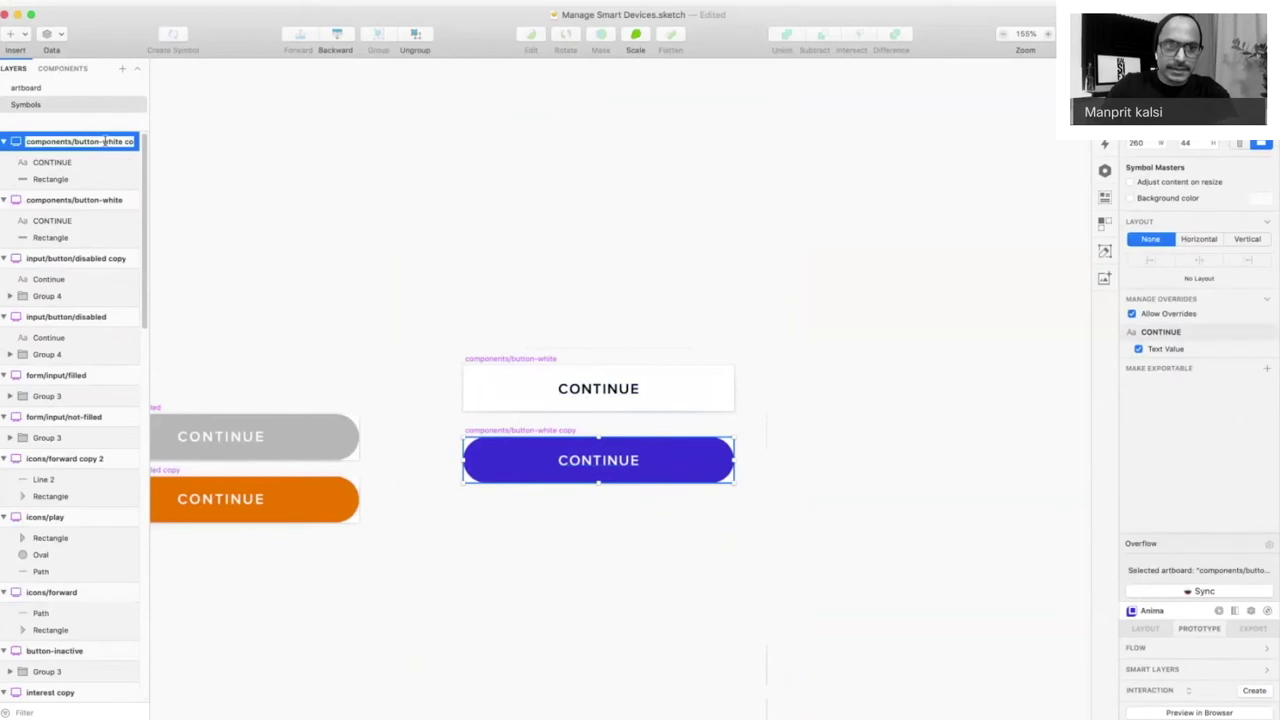
text(components/button-blue)
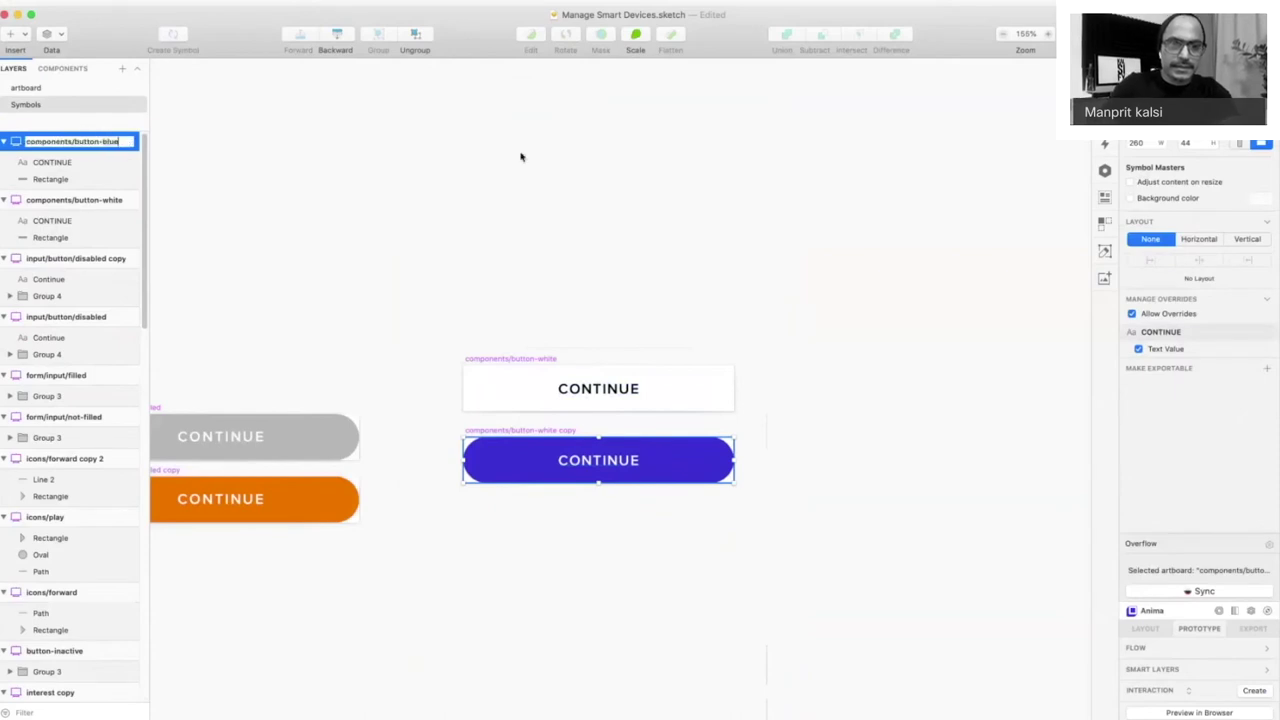
click(520, 156)
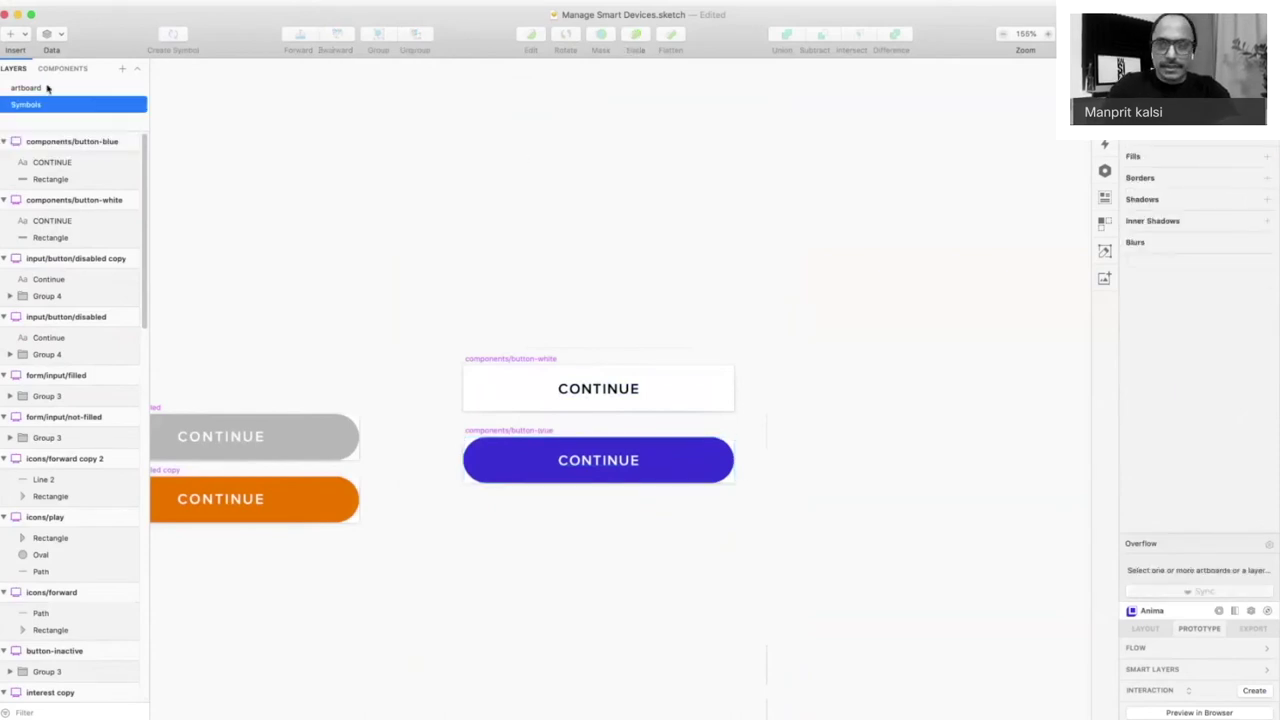
click(47, 89)
key(super+0)
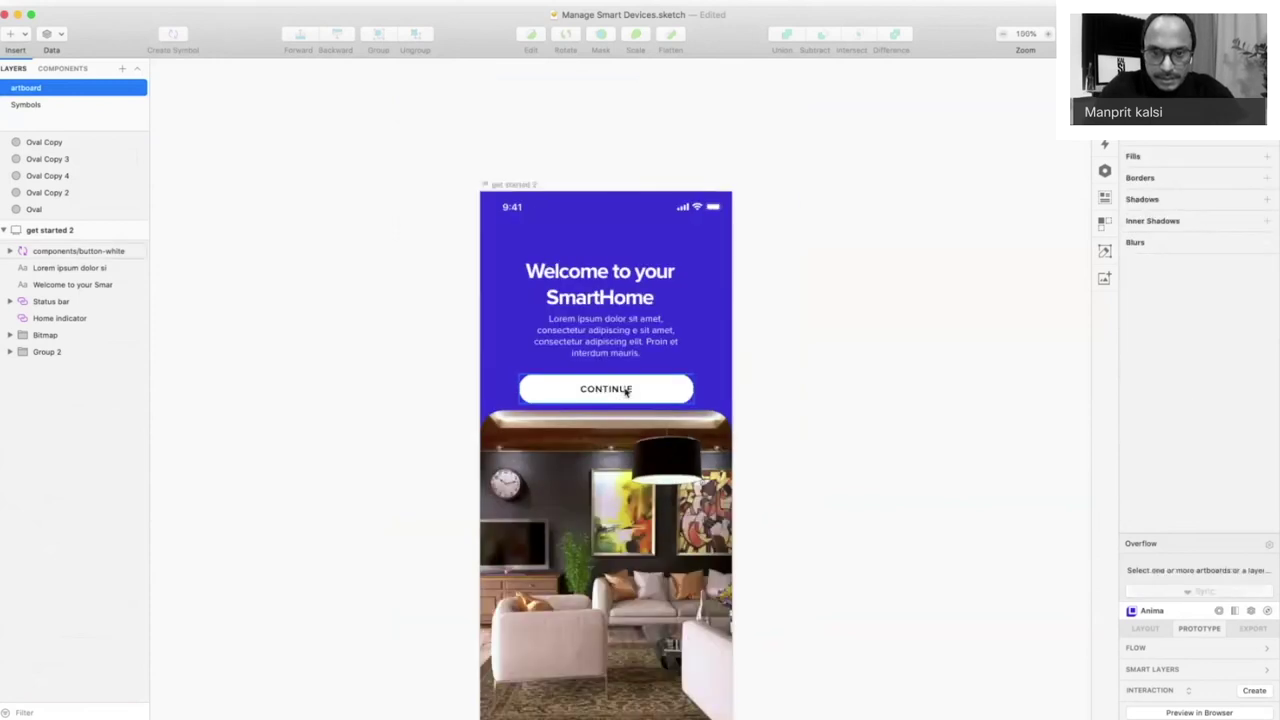
- Move the CONTINUE button down onto the photo's top edge and nudge the Lorem ipsum paragraph down
click(609, 390)
drag(609, 390, 628, 416)
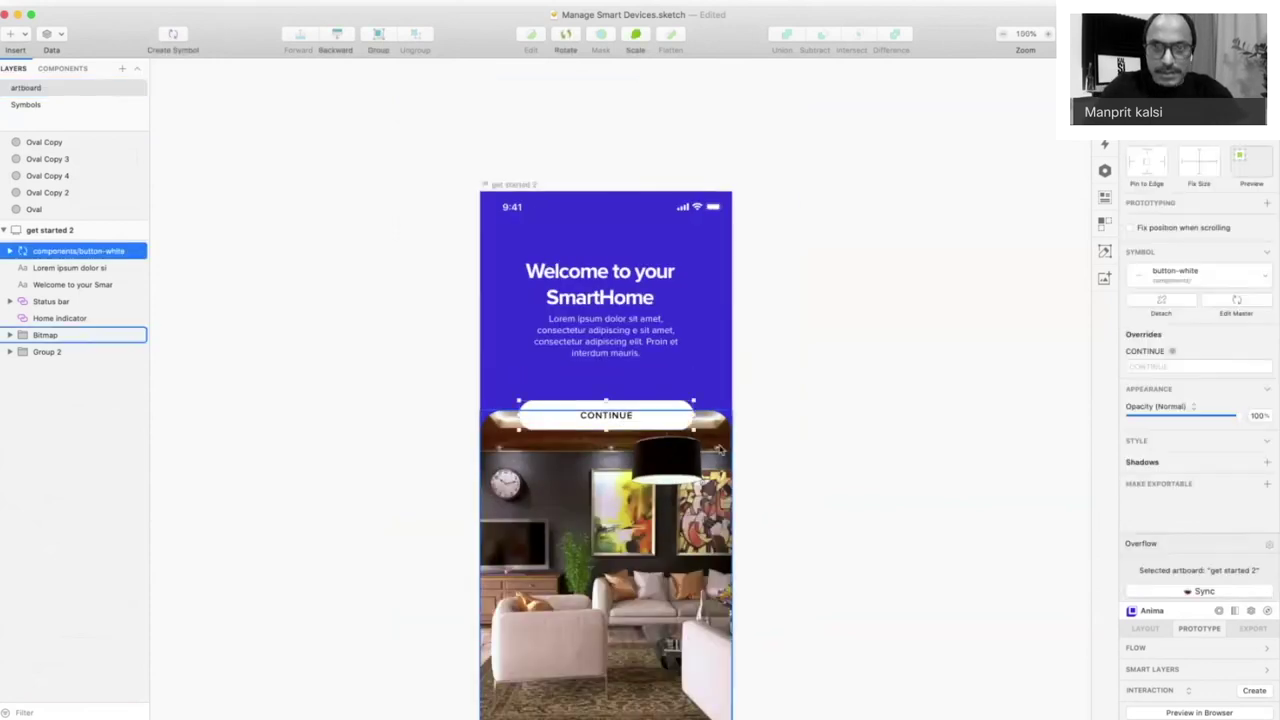
scroll(660, 300, down, 5)
click(660, 147)
drag(614, 121, 614, 124)
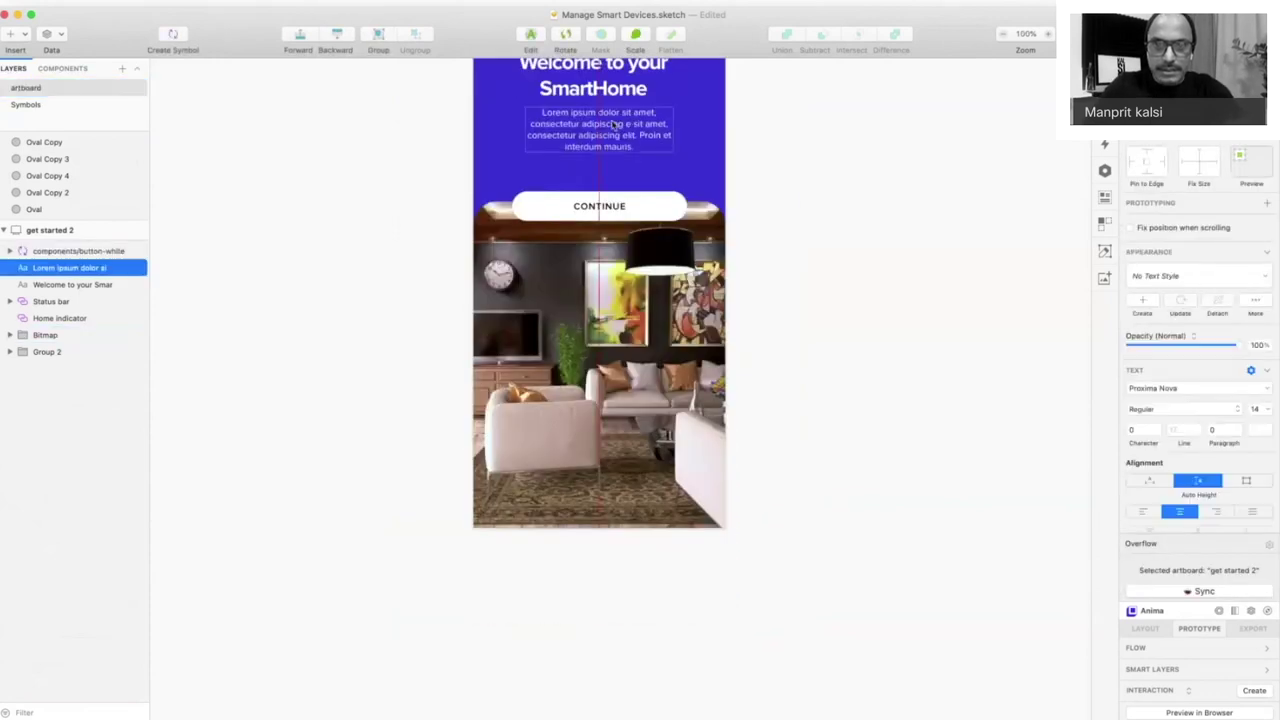
- Preview the get started 2 screen full-screen
click(700, 395)
key(super+p)
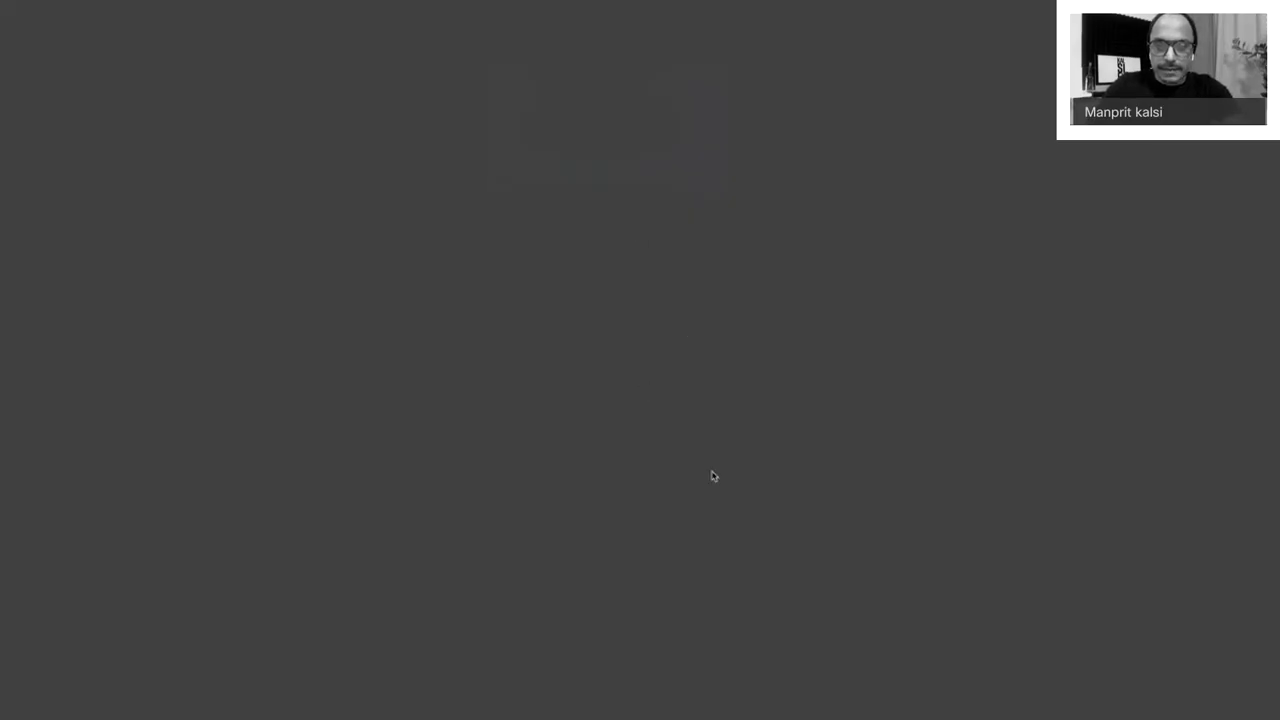
key(Escape)
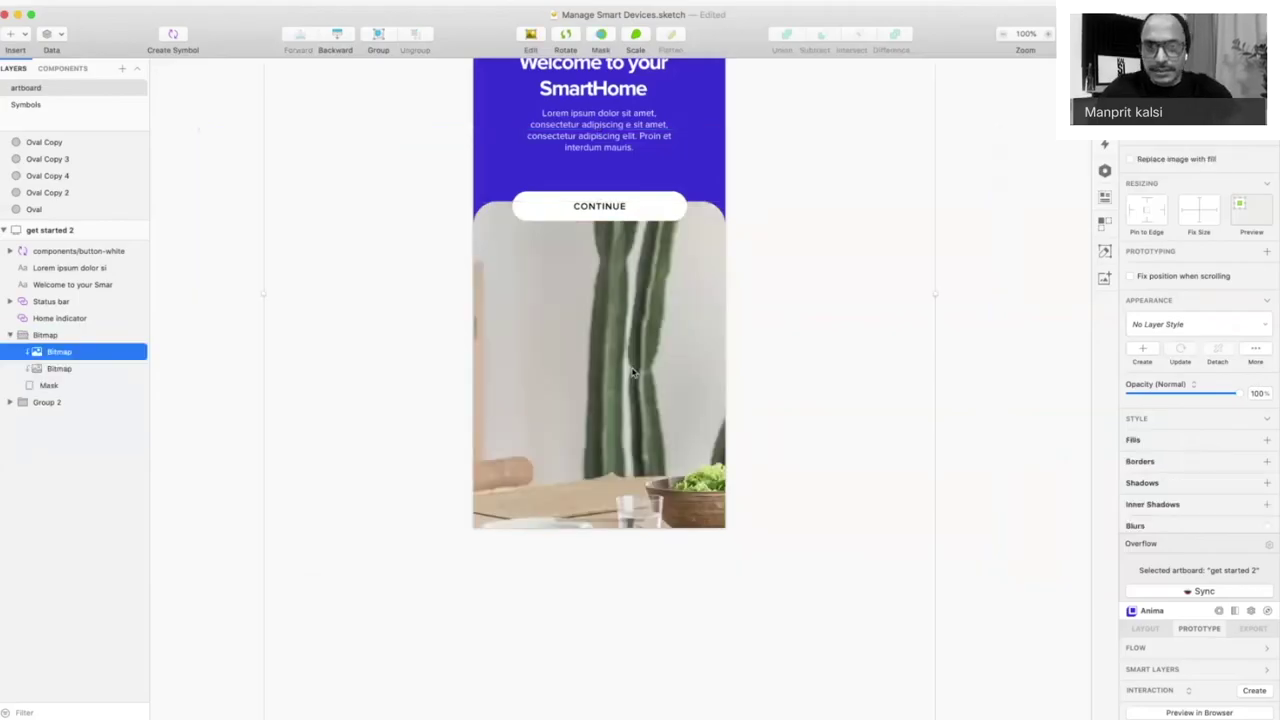
- Shrink the cactus bitmap and move it up over the living-room photo inside the mask
key(super+minus)
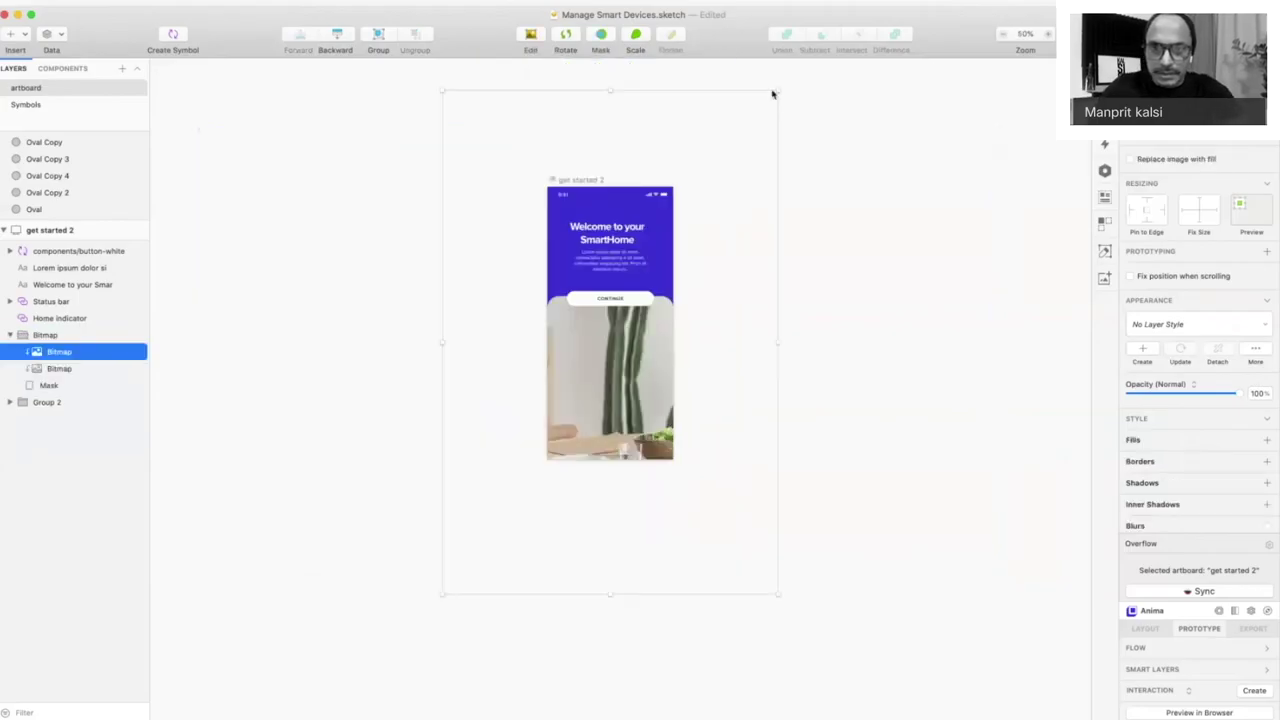
drag(774, 89, 699, 268)
drag(443, 247, 524, 373)
drag(574, 410, 587, 279)
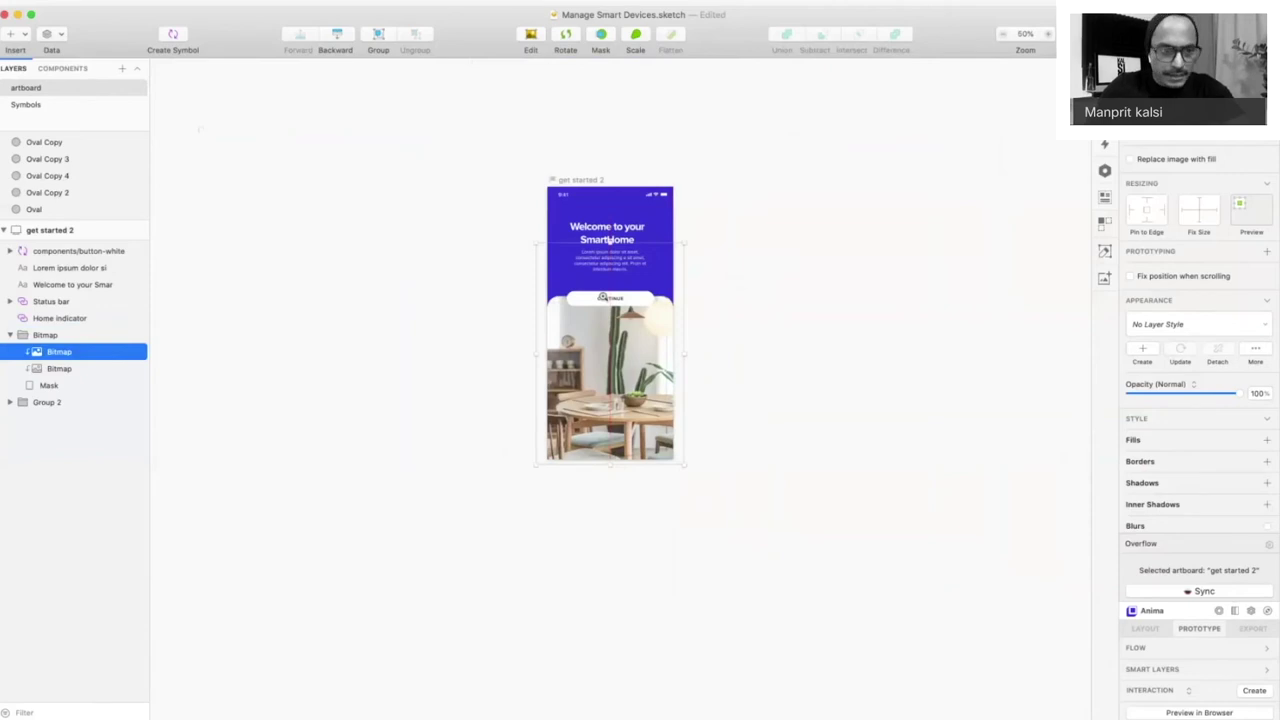
click(603, 297)
click(731, 229)
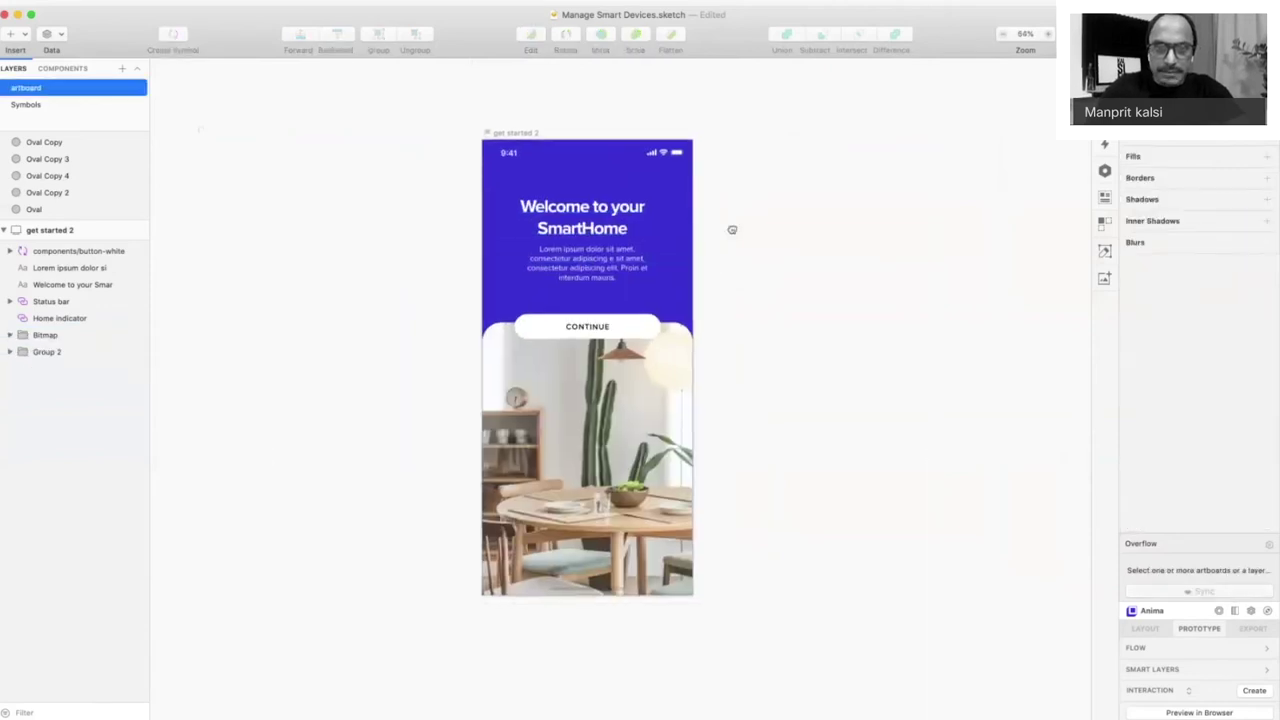
scroll(289, 269, right, 3)
scroll(289, 269, down, 1)
- Add a drop shadow to the CONTINUE button with blur 8 and 16% black alpha
scroll(468, 241, up, 3)
click(514, 294)
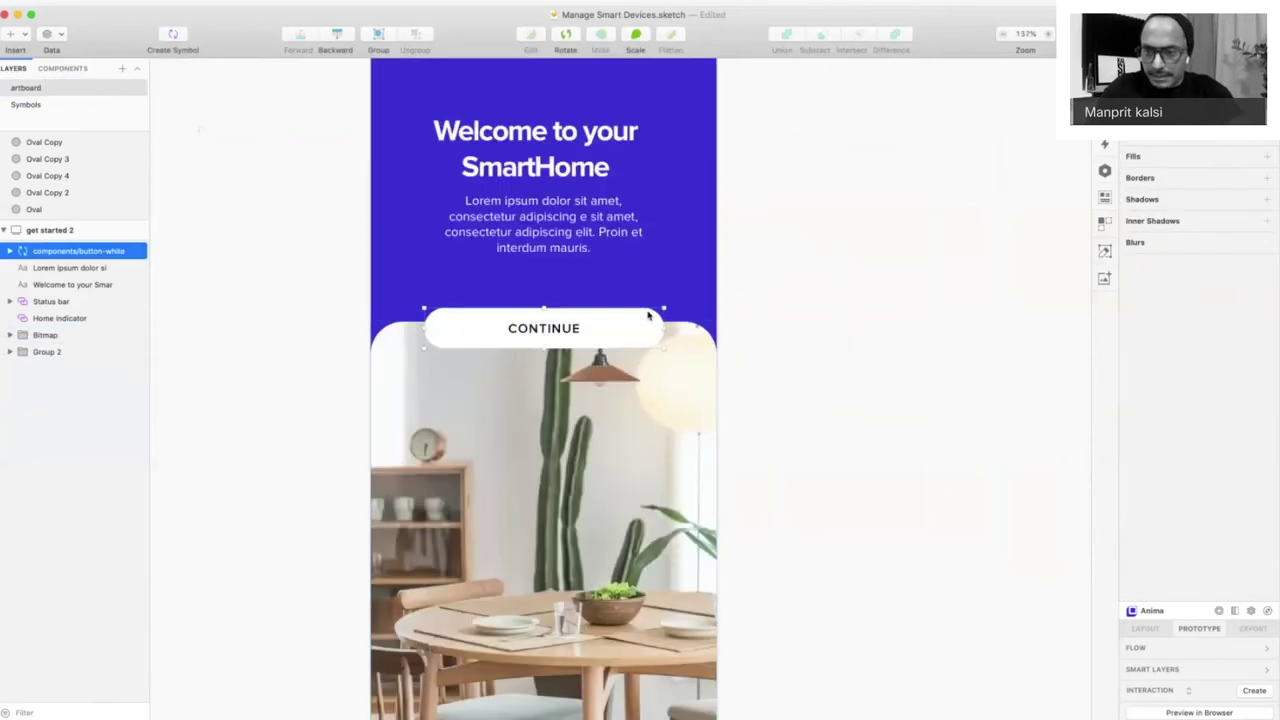
click(1156, 464)
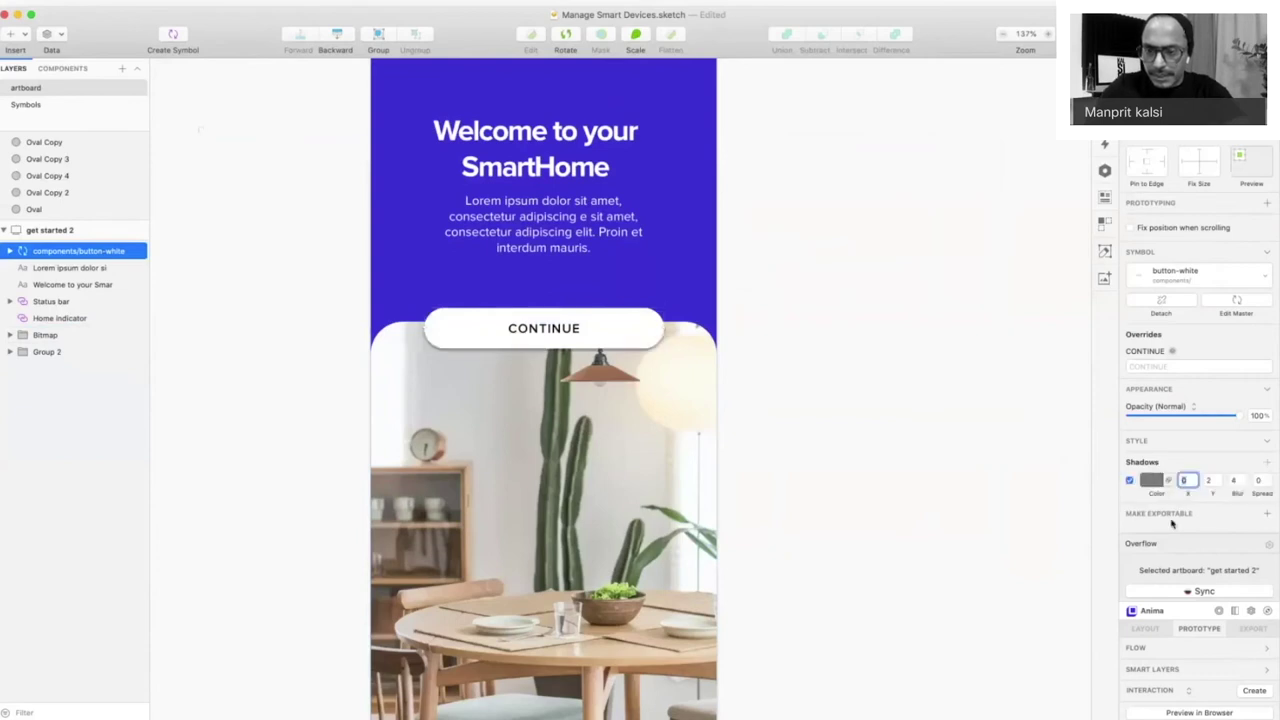
click(1236, 483)
click(1236, 481)
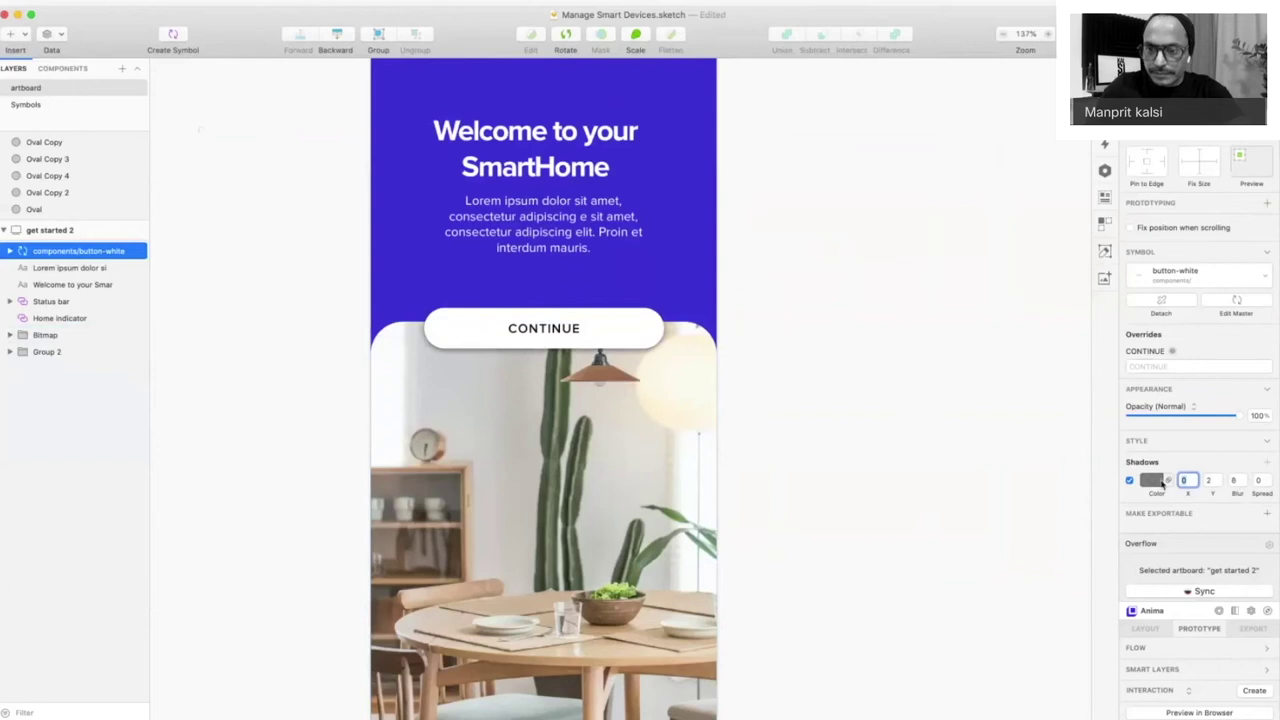
click(1163, 483)
click(1167, 624)
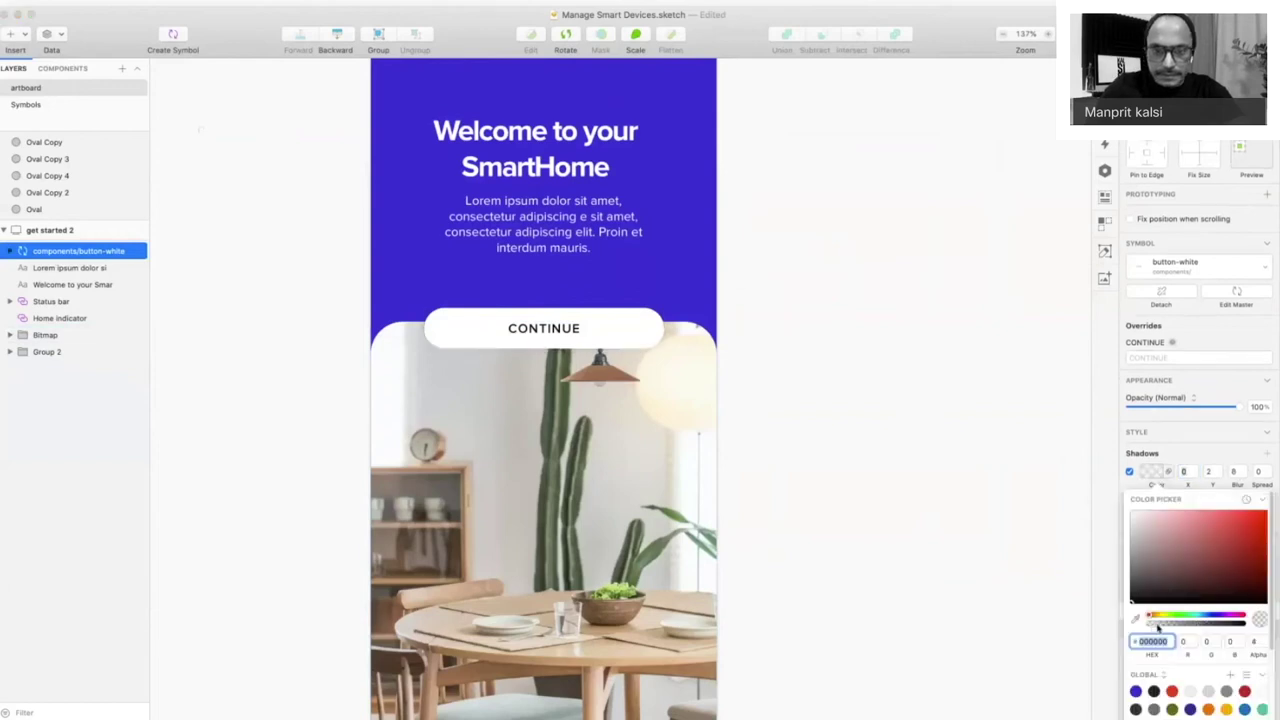
drag(1167, 626, 1164, 627)
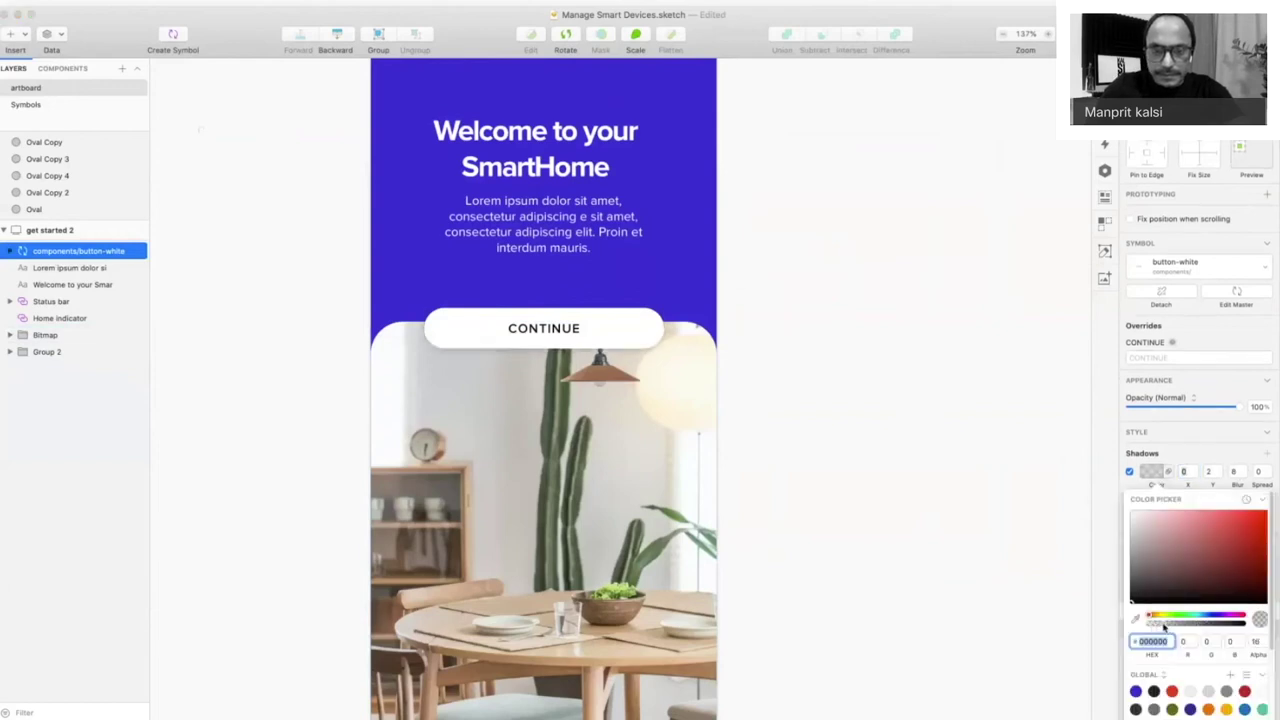
key(Escape)
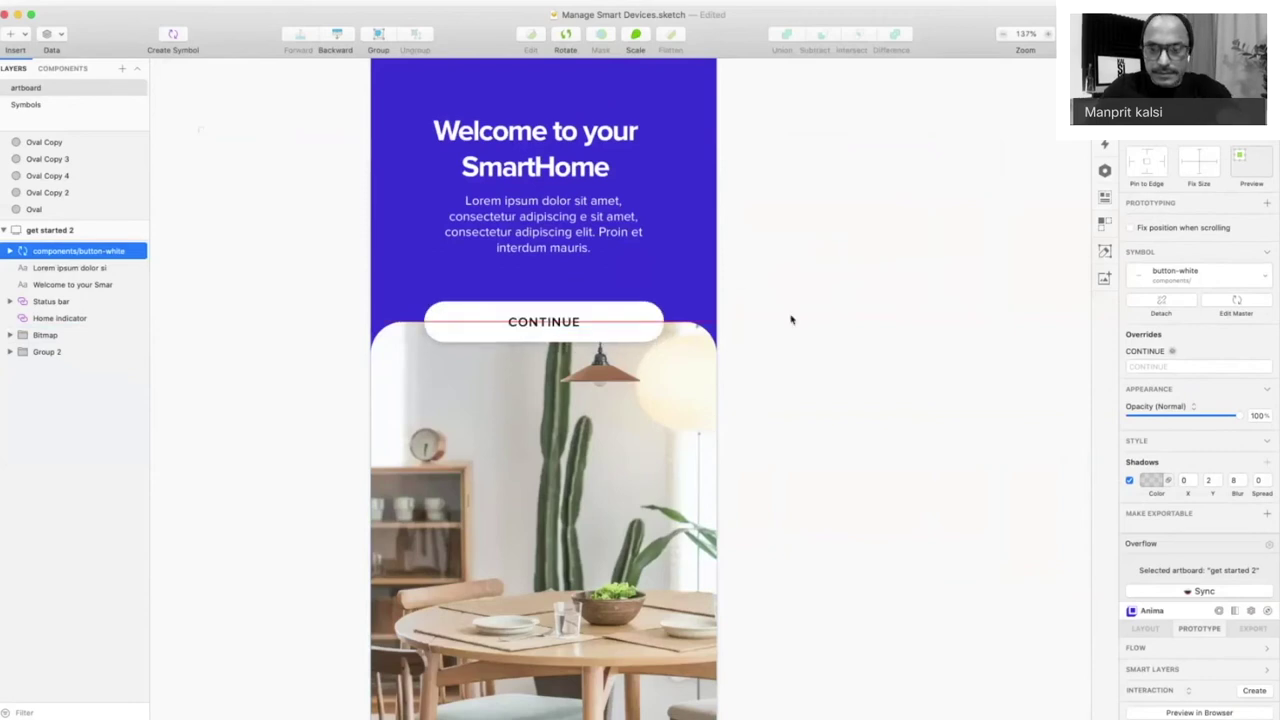
- Duplicate the get started 2 artboard to its right
click(802, 317)
key(super+0)
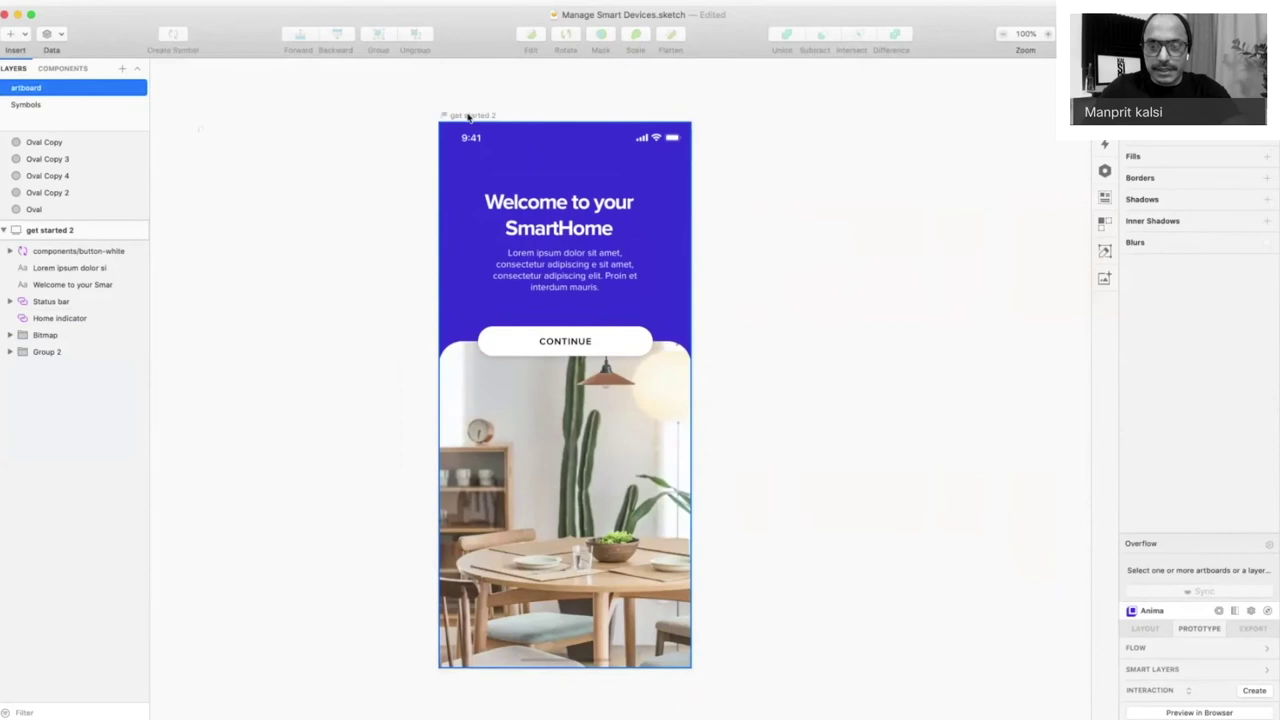
drag(468, 117, 742, 120)
- Change the copied artboard's heading to 'Get Started'
scroll(806, 155, right, 3)
click(682, 203)
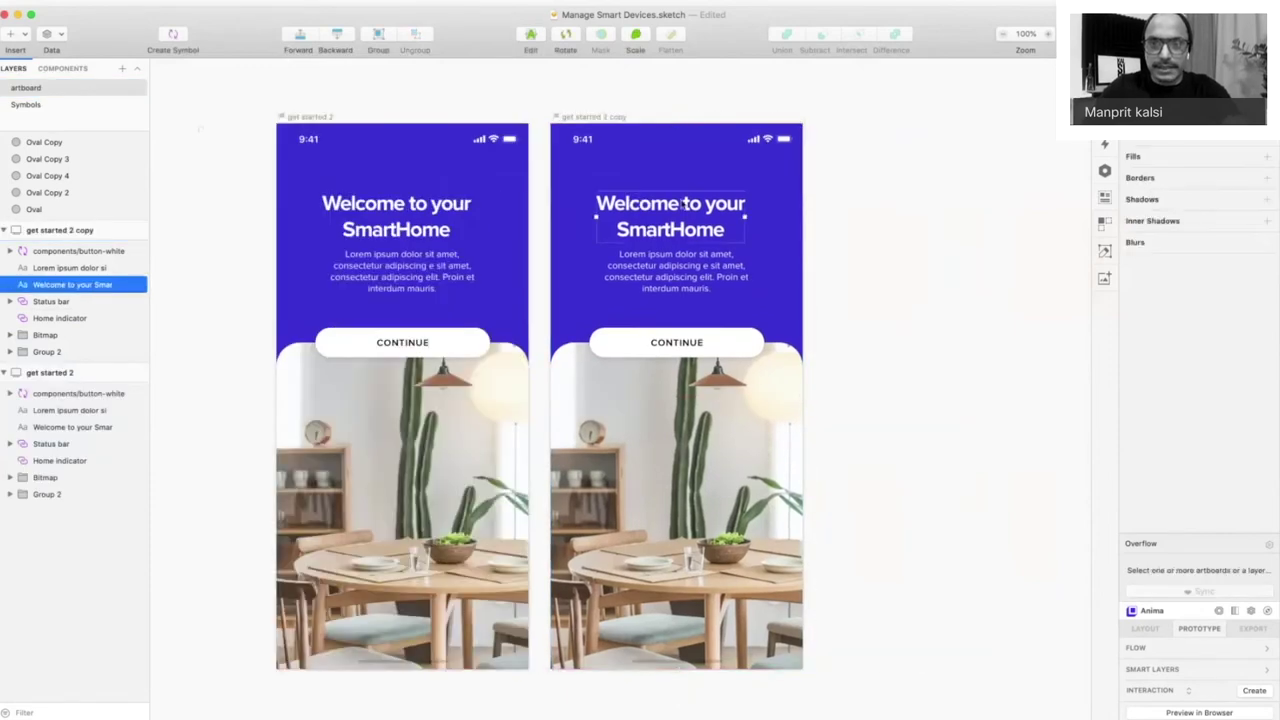
double_click(682, 203)
text(Get)
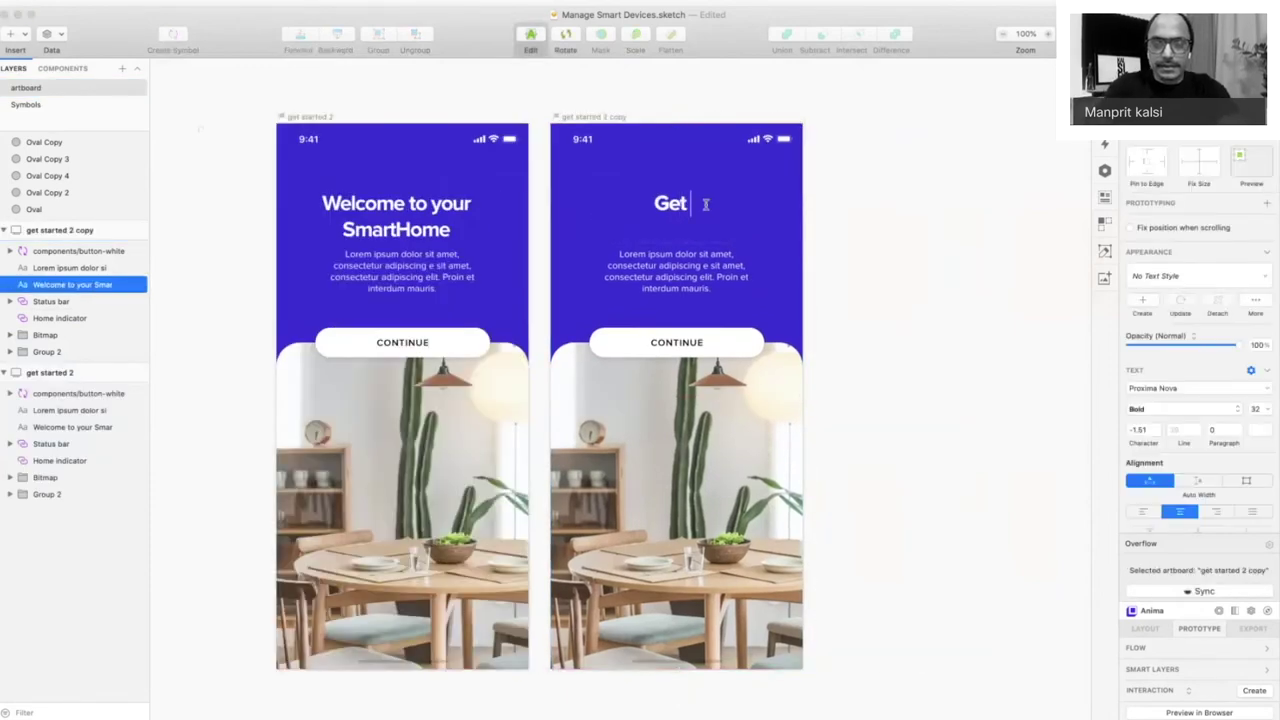
text( Started)
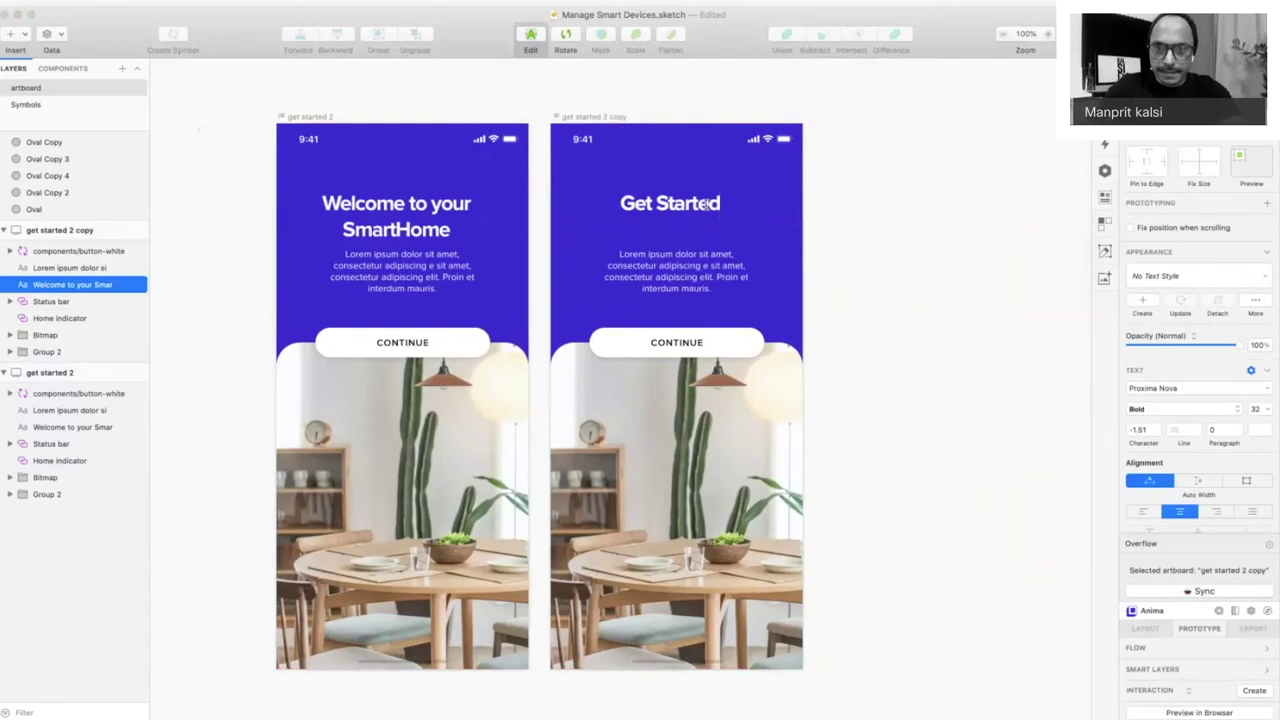
key(Escape)
- Replace the paragraph with 'Enter your details to continue' and move it and CONTINUE up below the heading
double_click(690, 270)
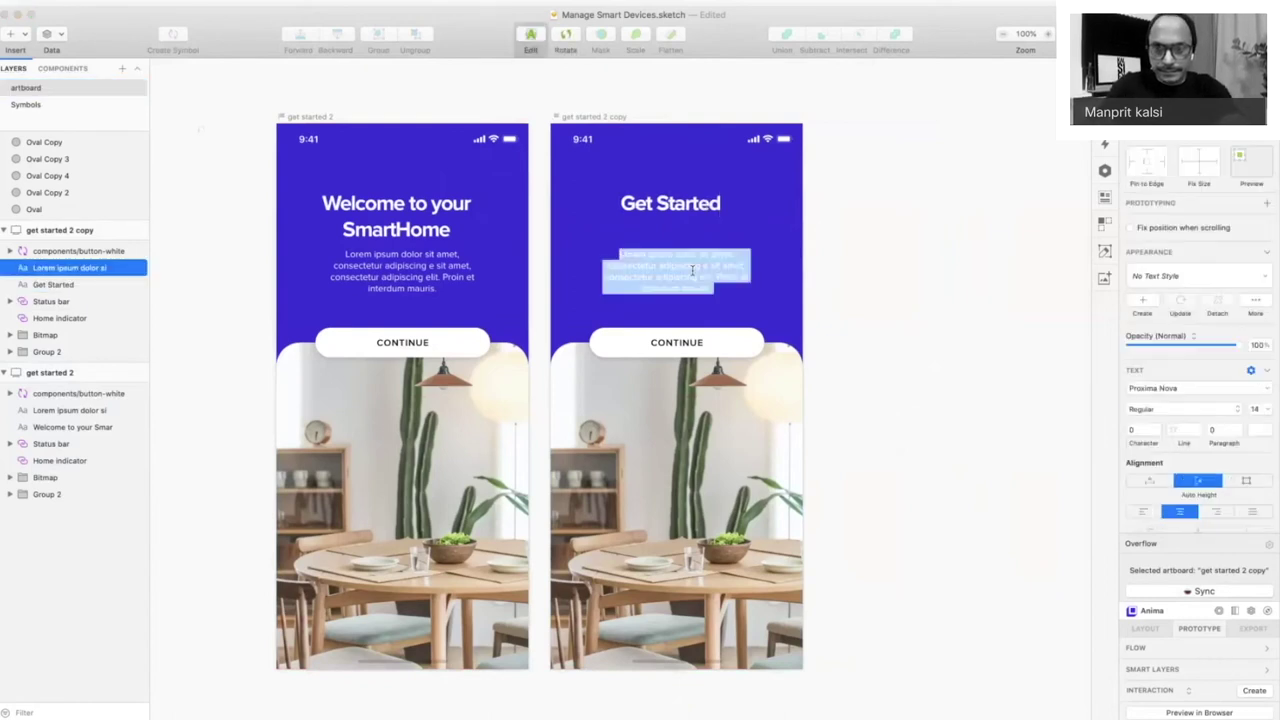
text(Enter yo)
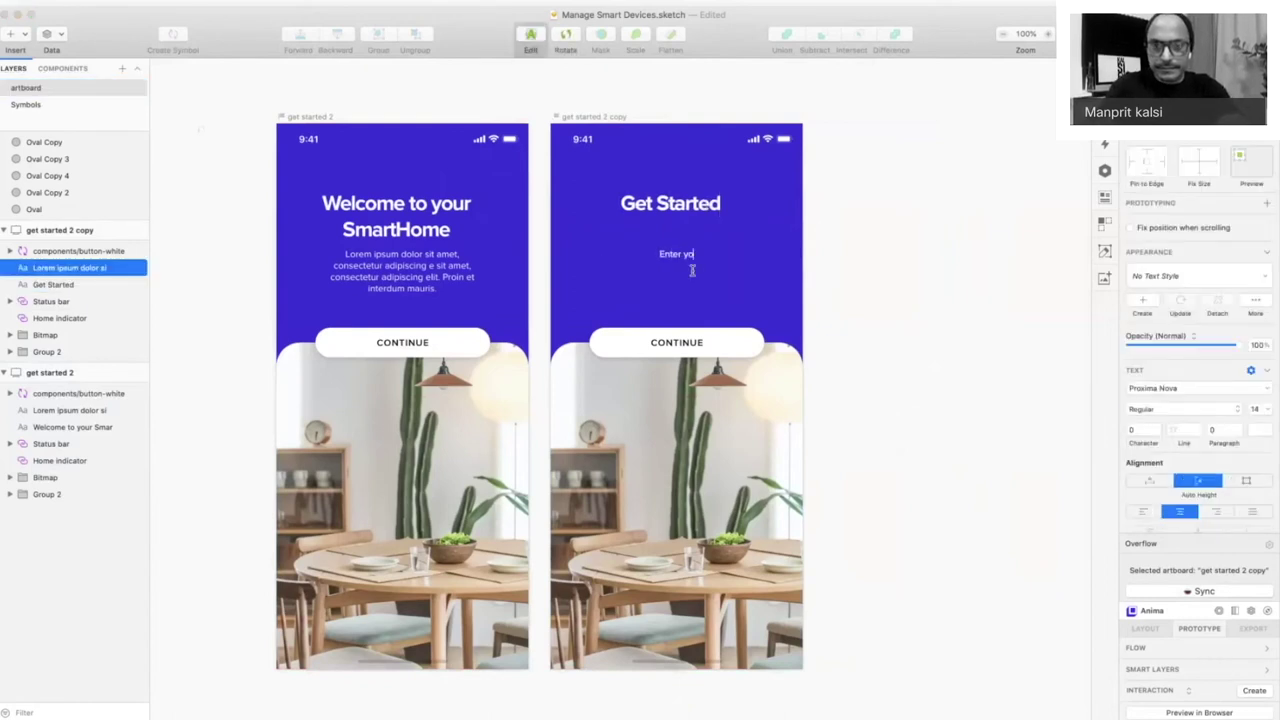
text(ur details to continue)
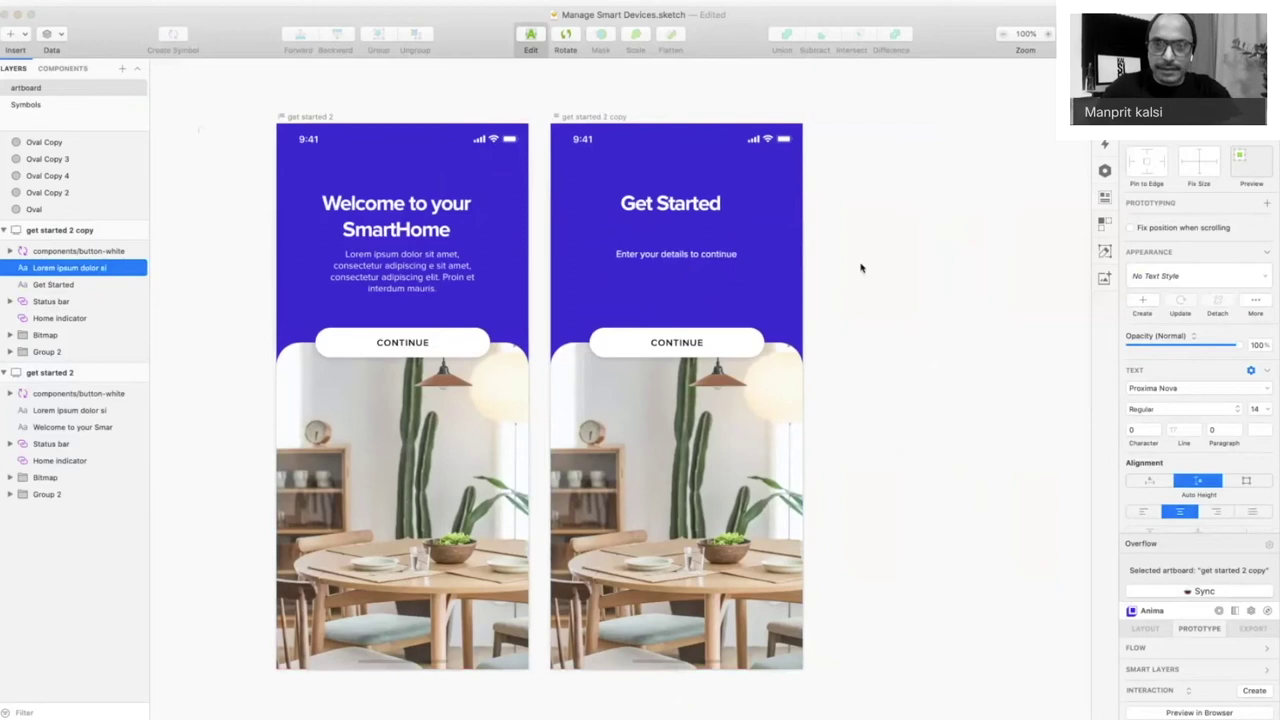
key(Escape)
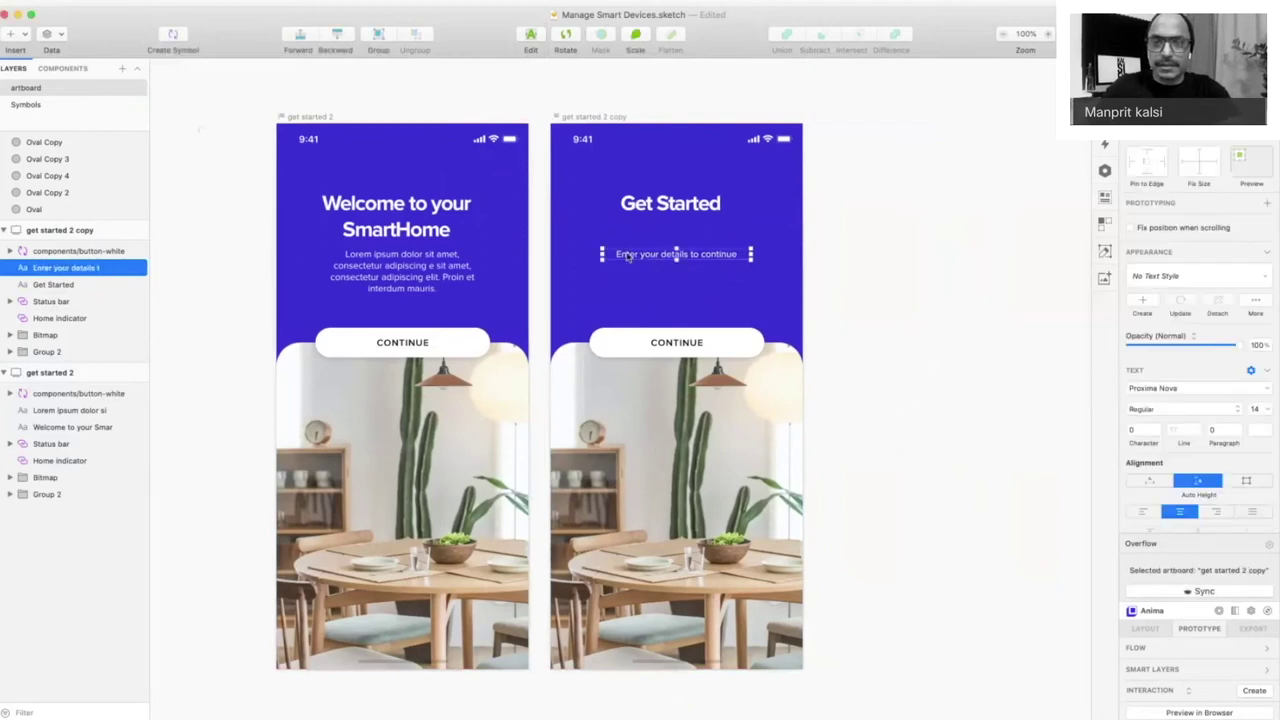
drag(628, 256, 624, 229)
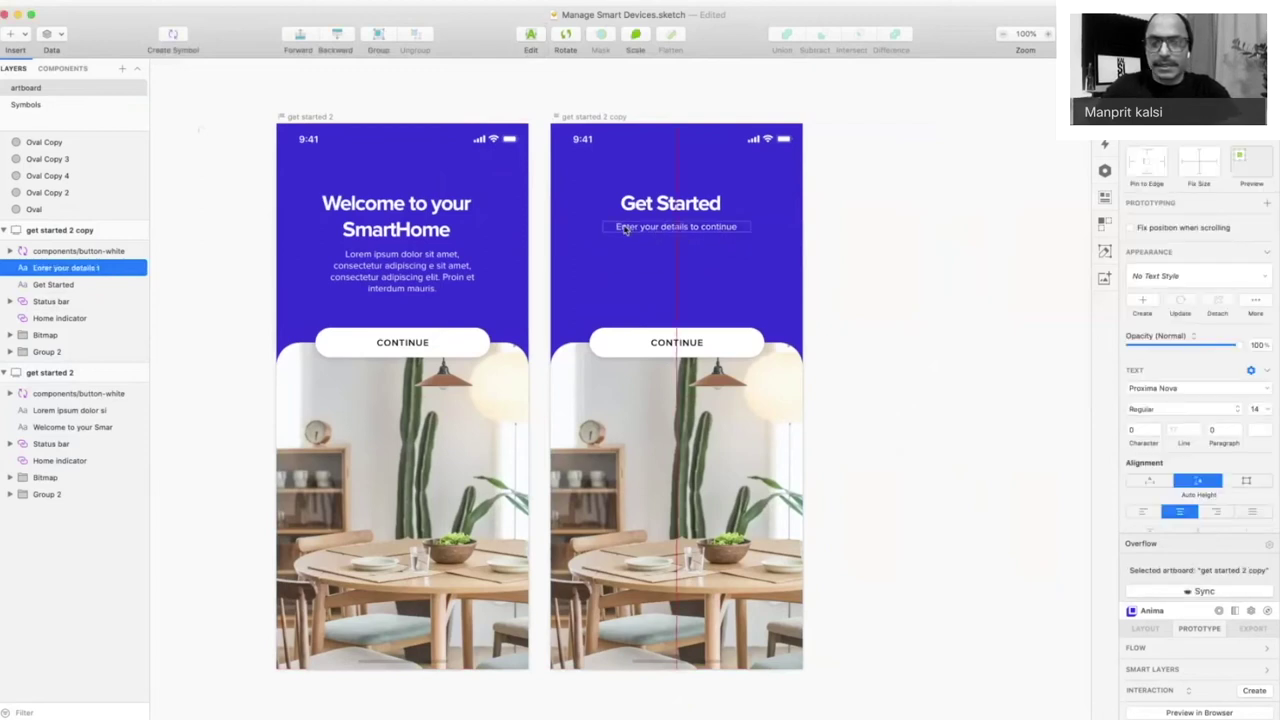
click(732, 347)
drag(734, 347, 722, 260)
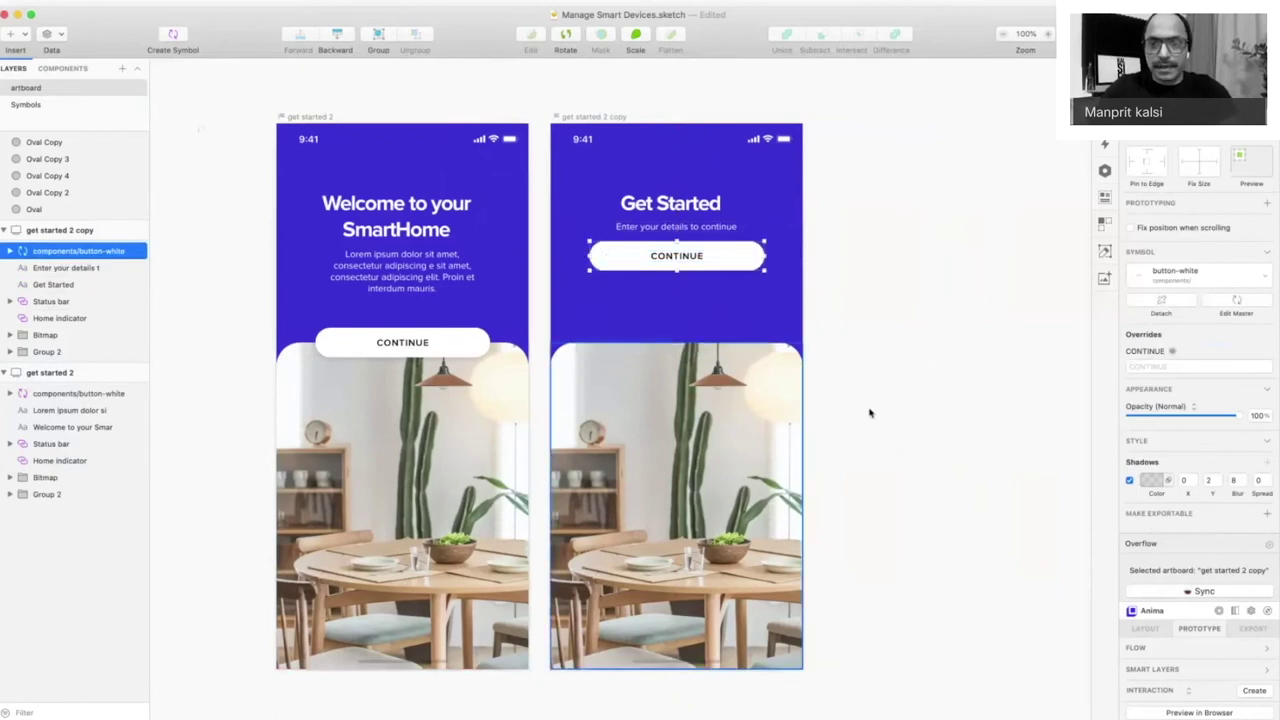
- Extend the copied photo upward, mask it, and fill the mask panel white
click(766, 371)
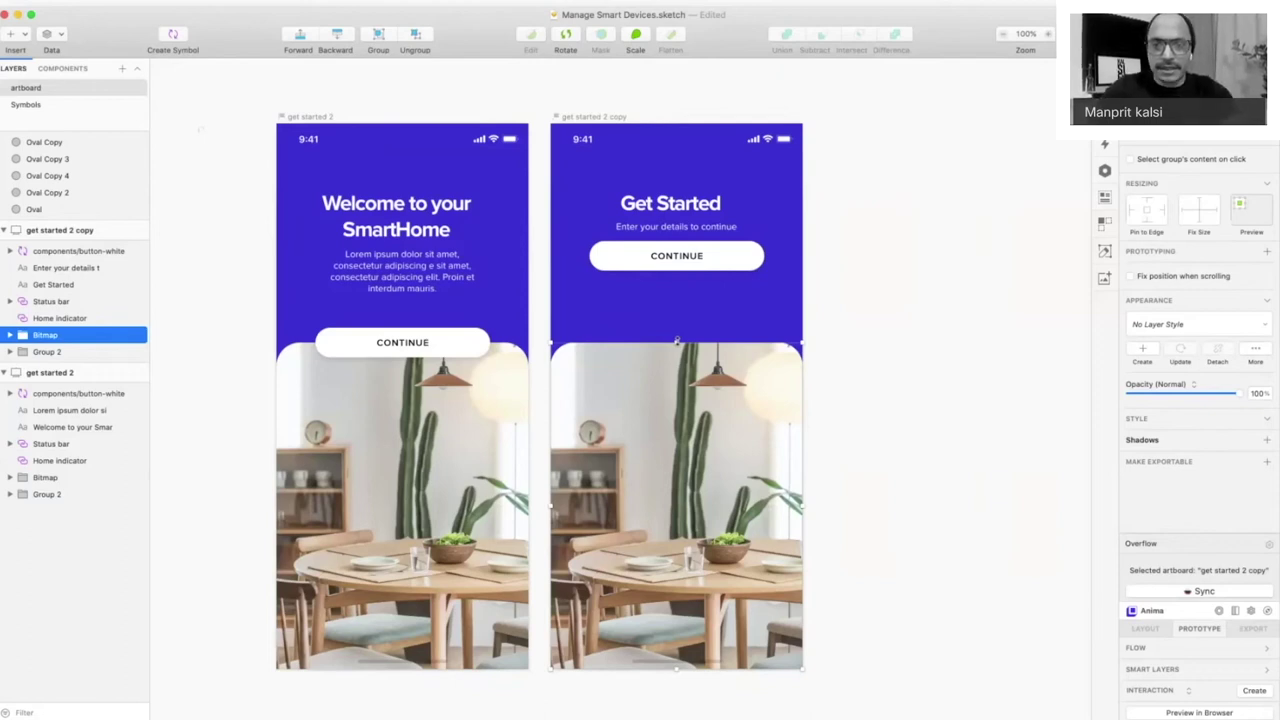
drag(677, 339, 677, 284)
key(ctrl+super+m)
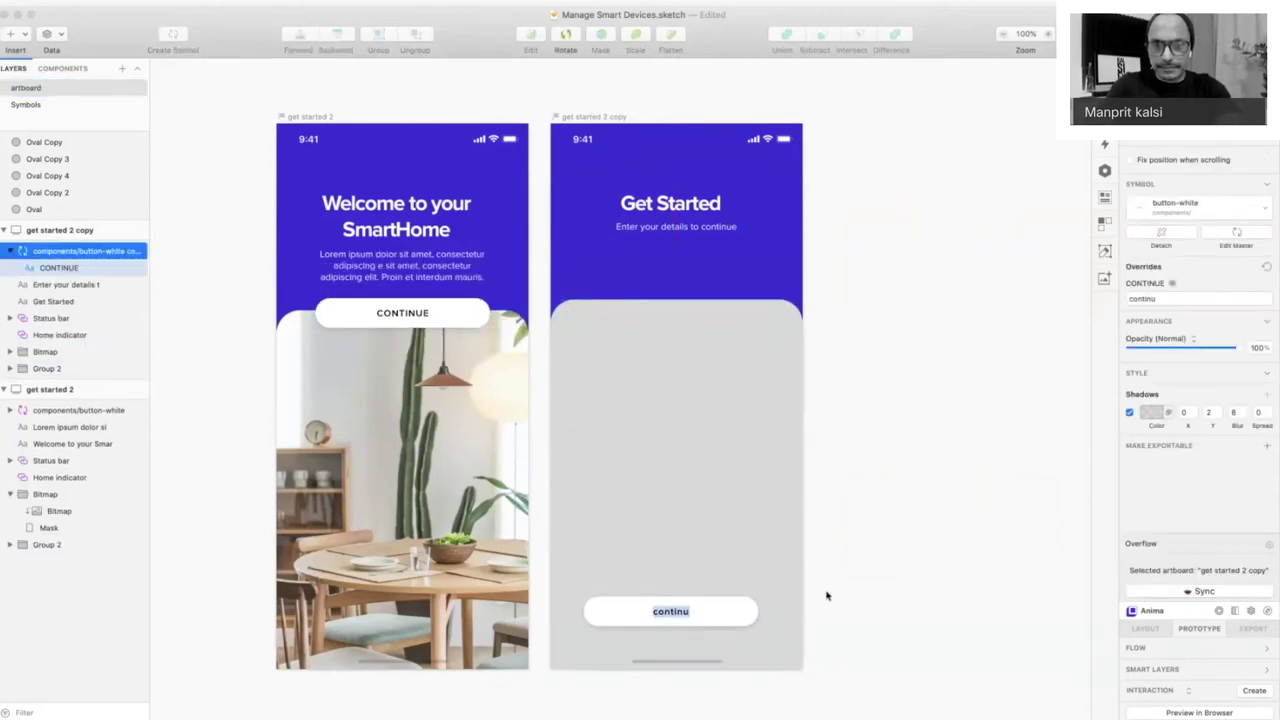
text(CONTI)
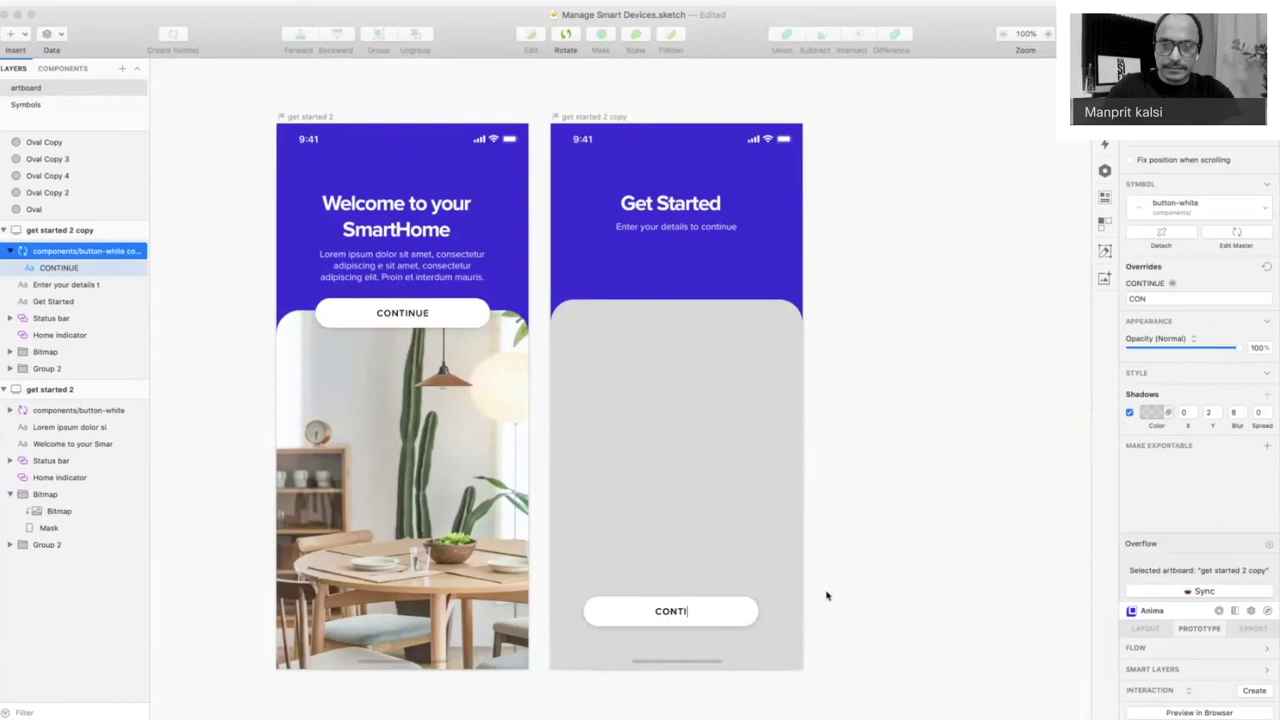
text(NUE)
key(super+z)
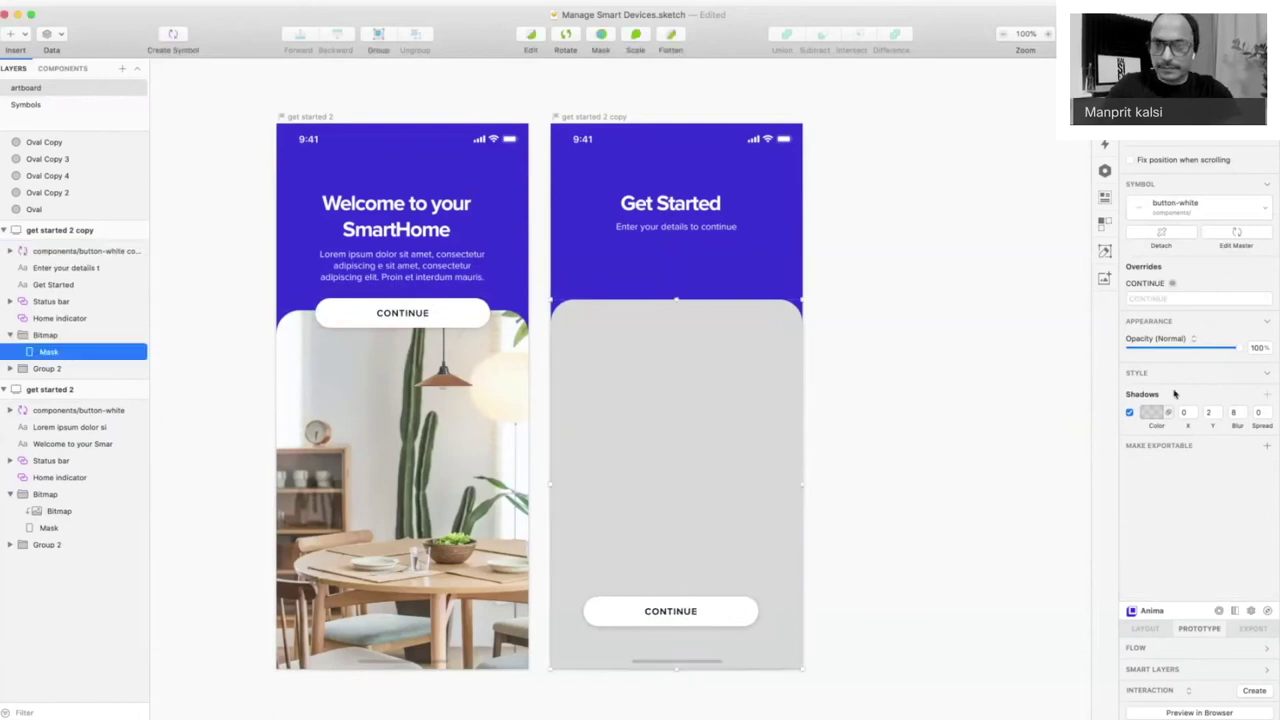
click(1155, 445)
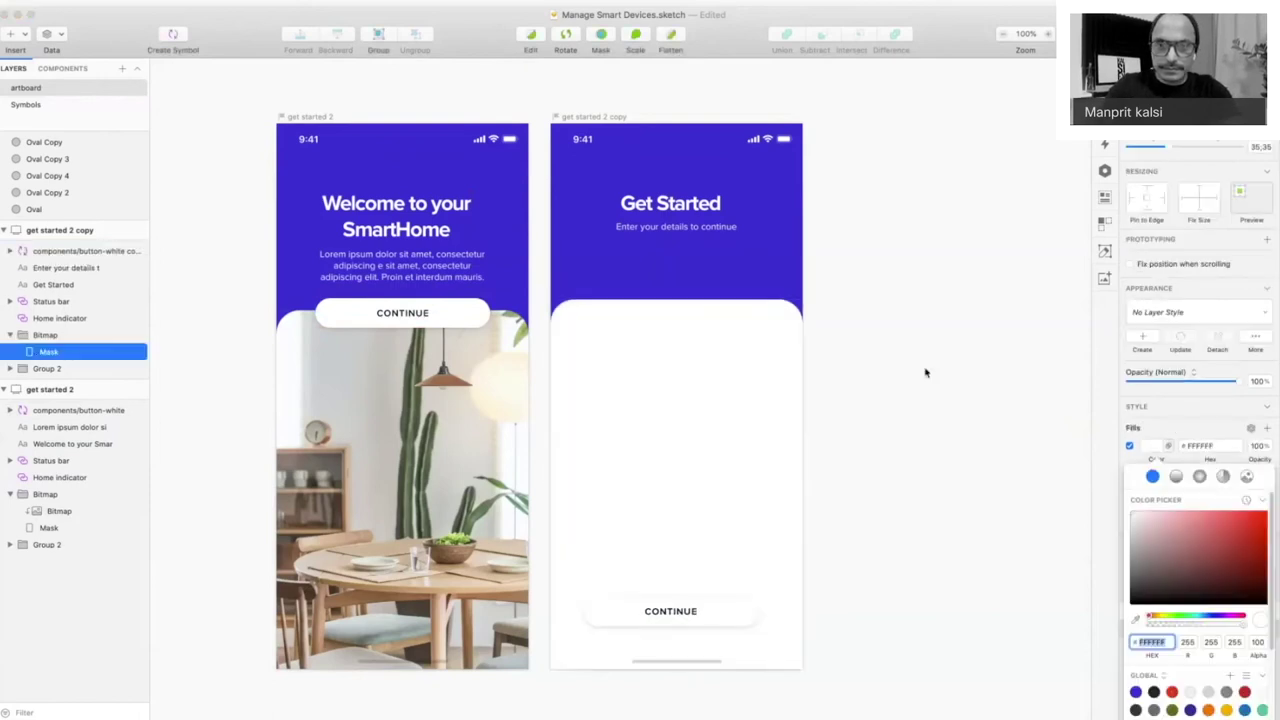
click(925, 373)
- Swap the bottom CONTINUE button to the components/button-blue symbol
click(743, 614)
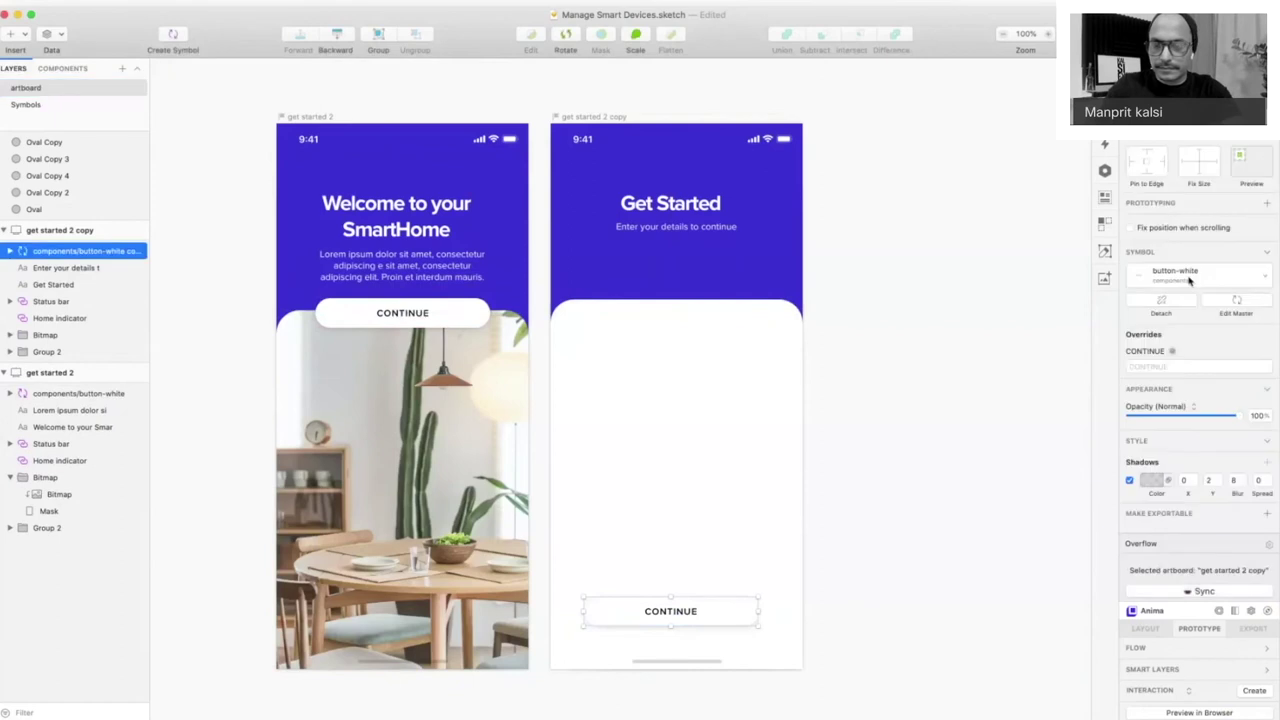
click(1189, 281)
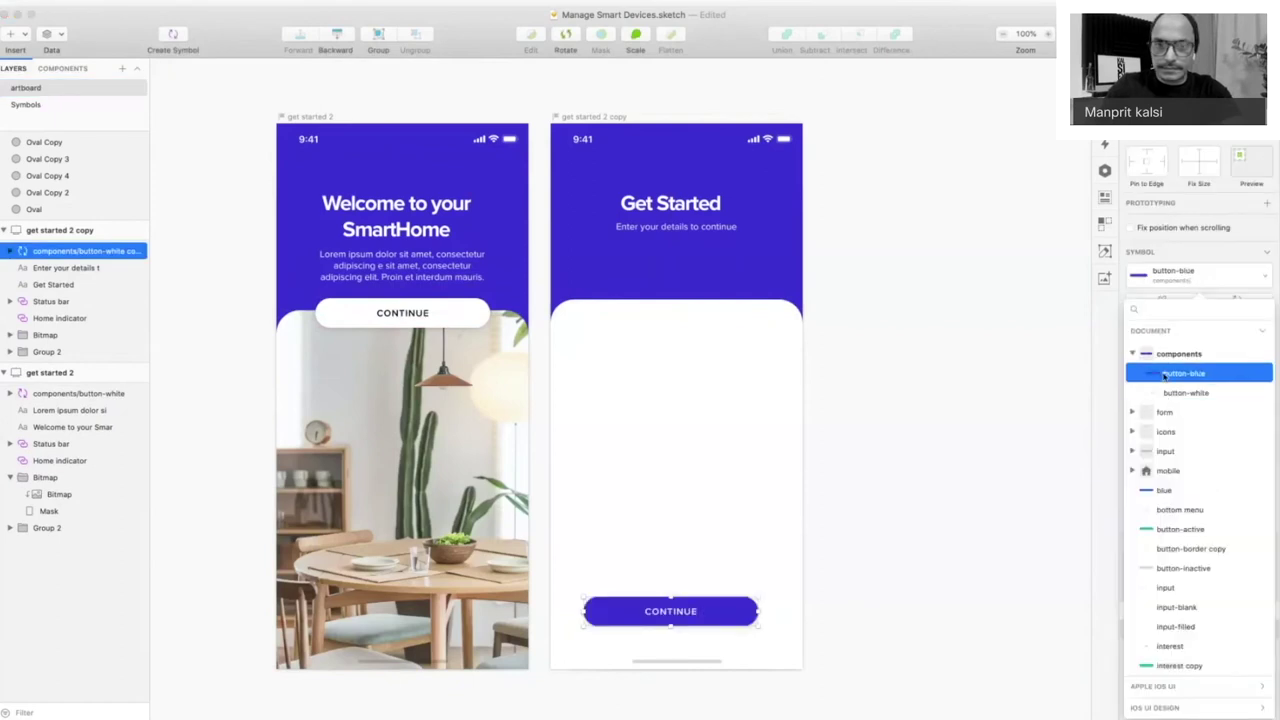
click(1164, 373)
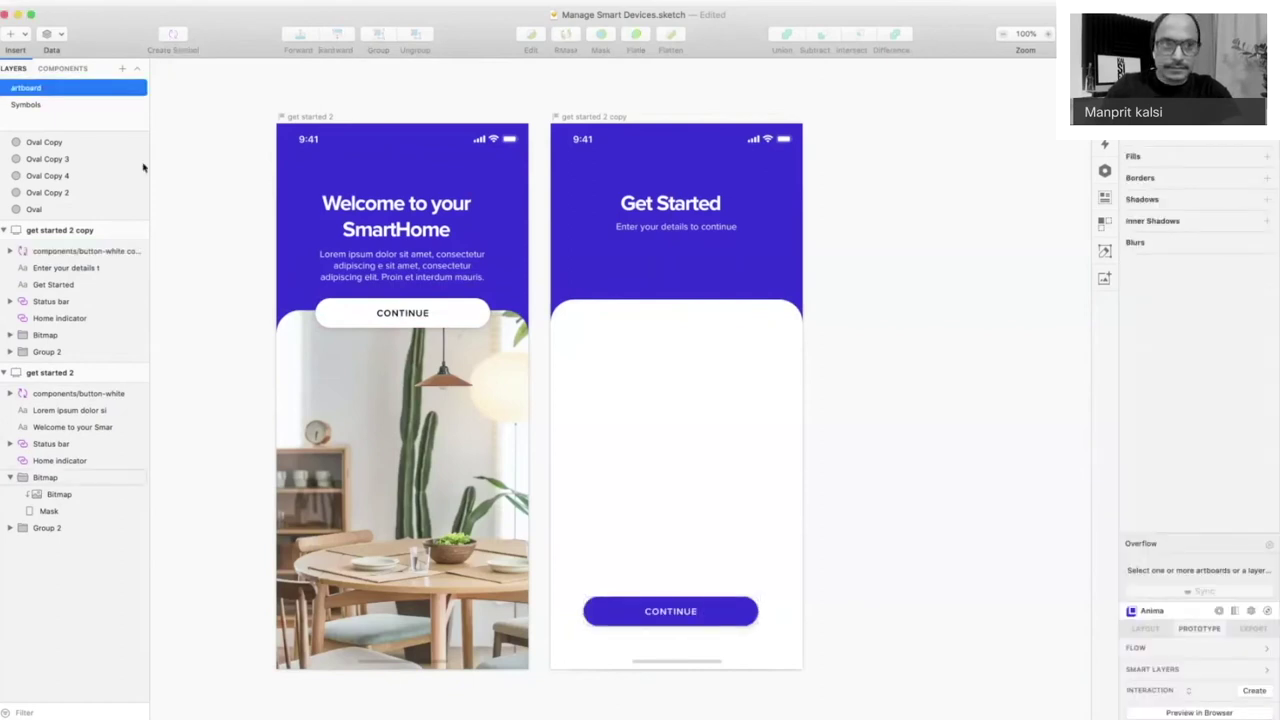
click(8, 40)
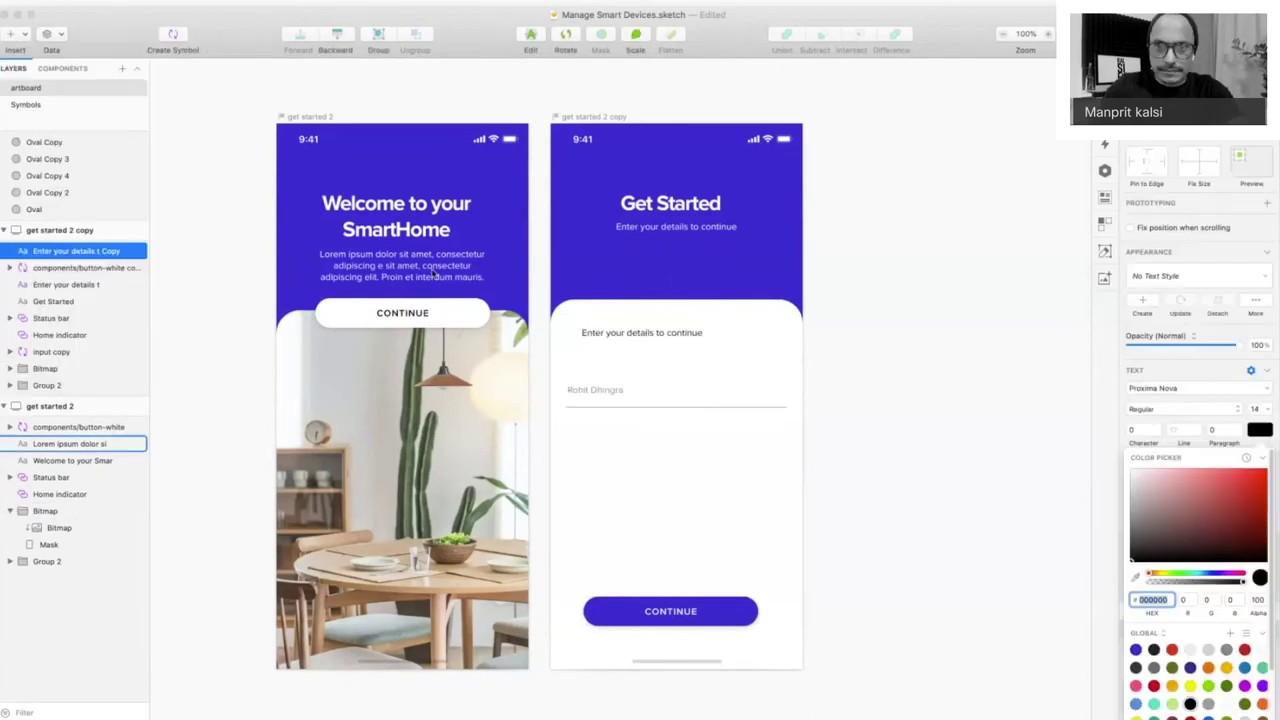
- Replace the subtitle under Get Started with the pasted Lorem ipsum paragraph
click(677, 229)
key(Delete)
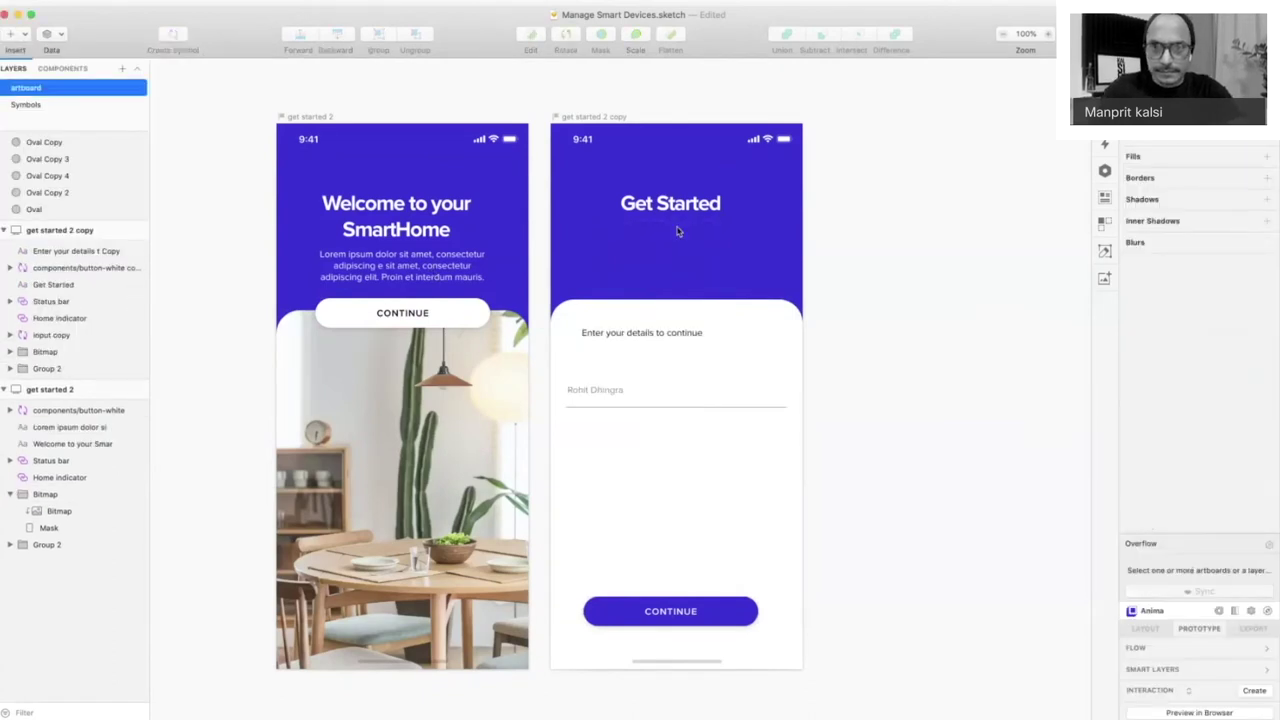
key(ctrl+v)
drag(677, 265, 675, 238)
key(Escape)
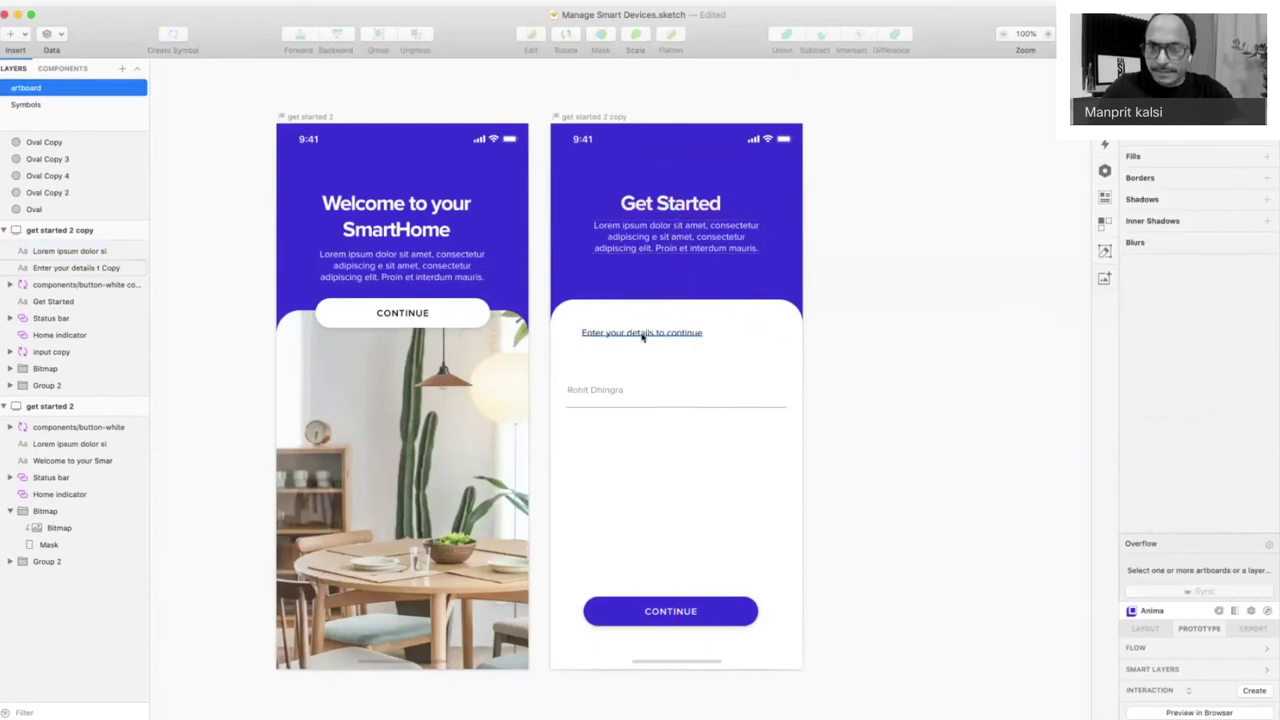
- Make 'Enter your details to continue' Bold 18, left-aligned on one line, and raise the input below it
click(643, 337)
click(1256, 409)
text(18)
key(Return)
click(1188, 408)
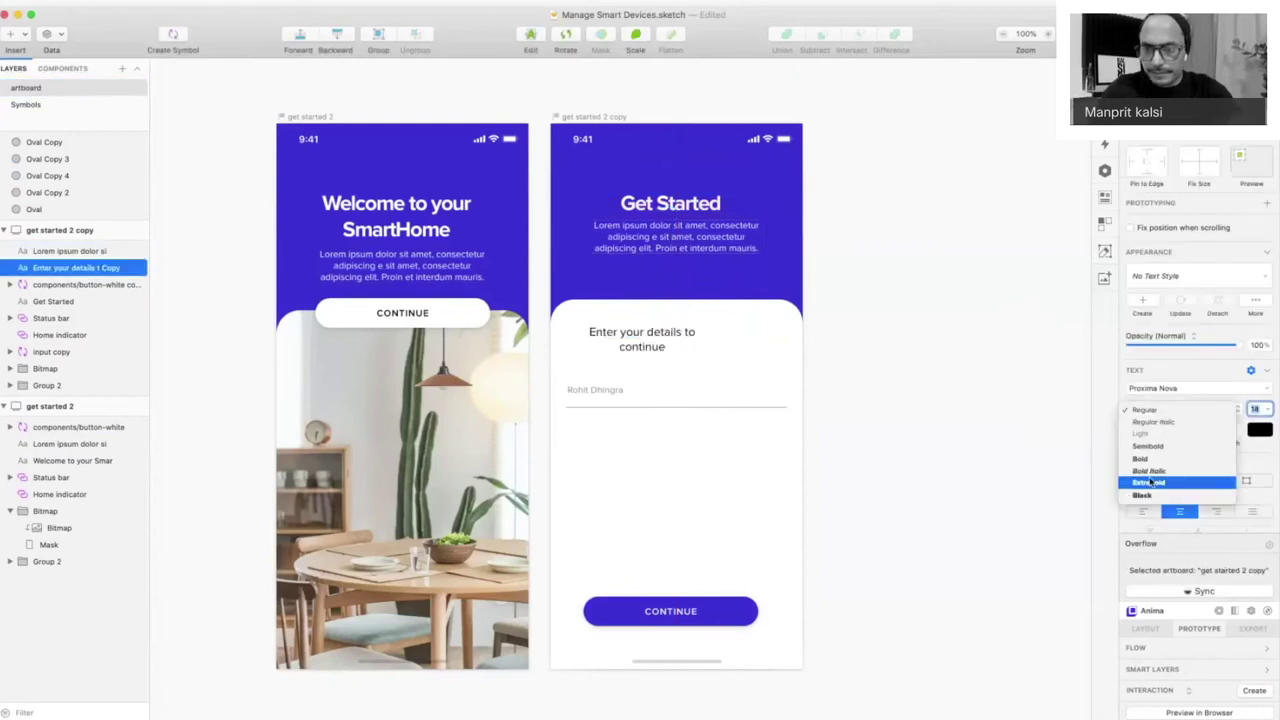
click(1151, 482)
click(1155, 409)
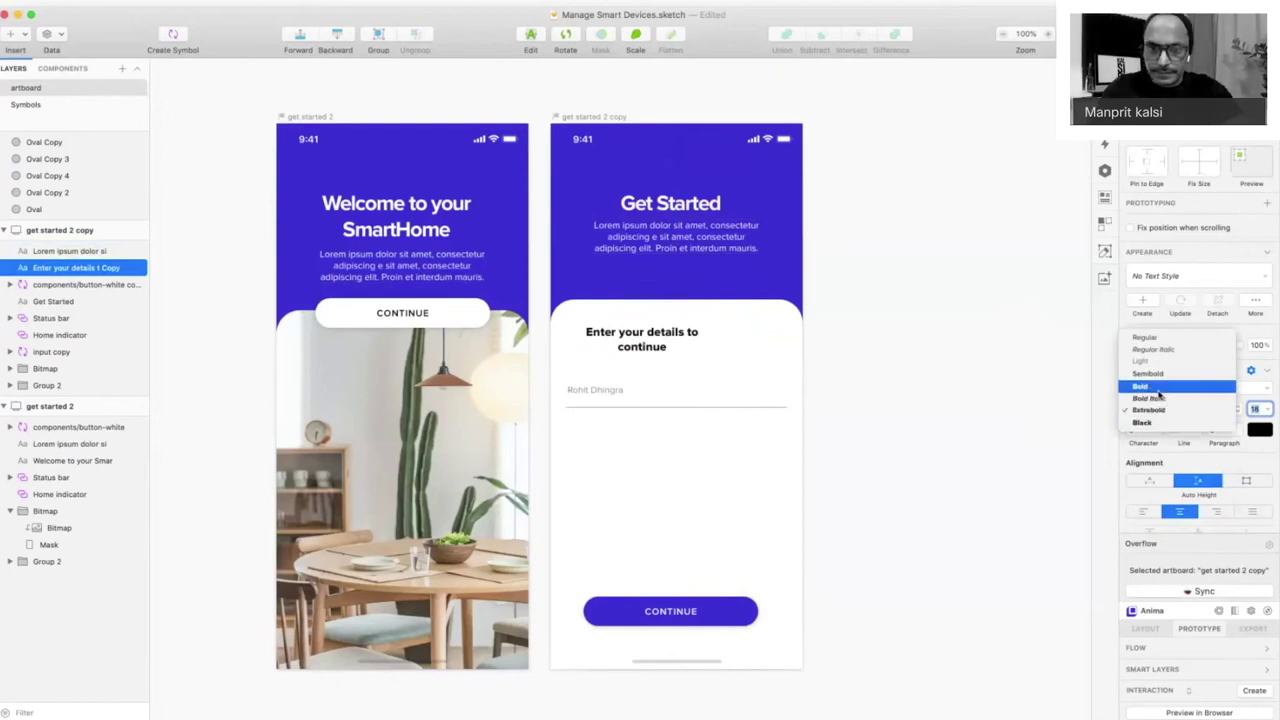
click(1158, 393)
click(1143, 511)
drag(717, 340, 760, 340)
drag(595, 395, 604, 380)
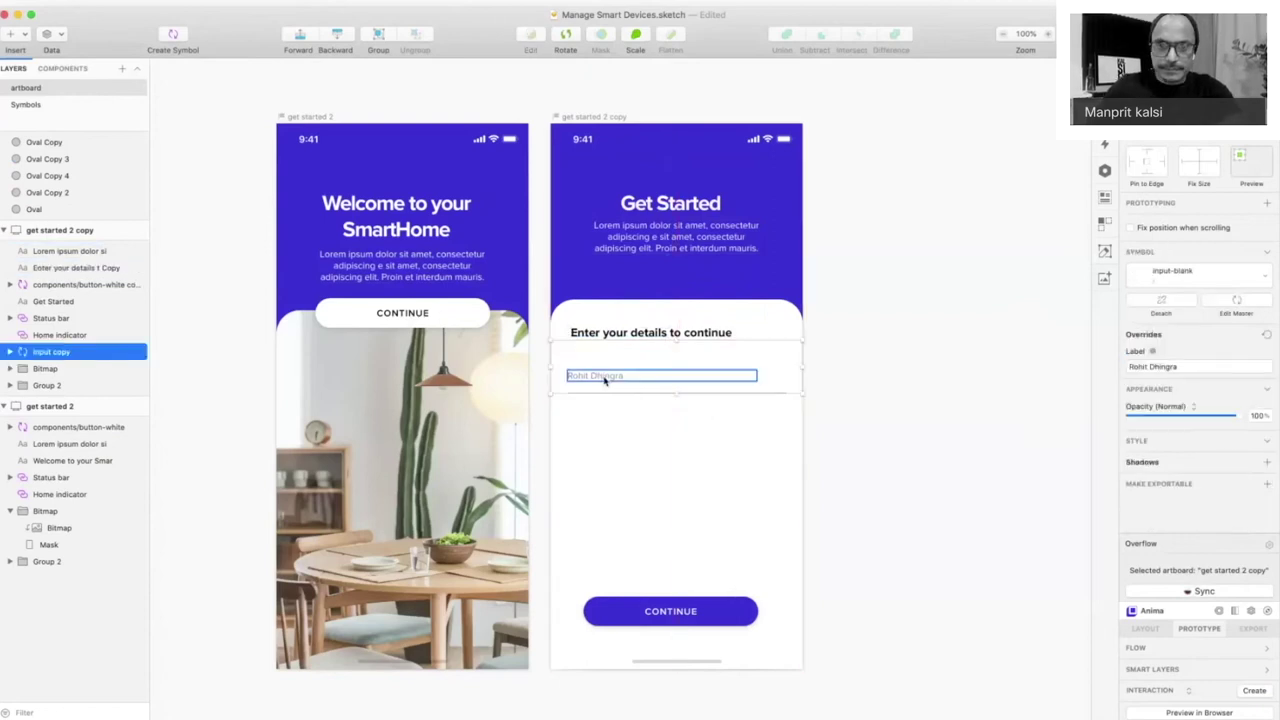
- Set the input field's label to 'Full name'
double_click(604, 378)
text(Ful)
key(BackSpace)
key(BackSpace)
key(BackSpace)
text(Full name)
key(Escape)
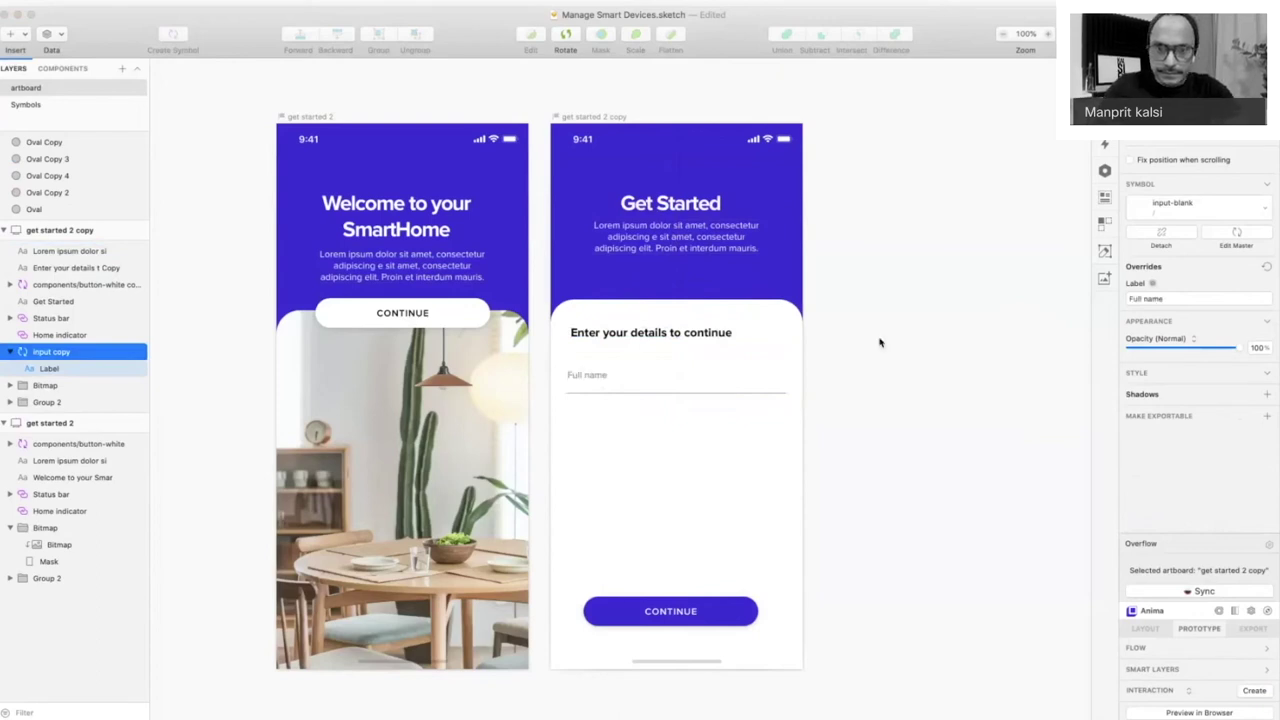
- Duplicate the Full name input twice below it and label the middle one 'Email'
double_click(634, 378)
key(Escape)
drag(634, 380, 621, 414)
key(super+d)
double_click(602, 428)
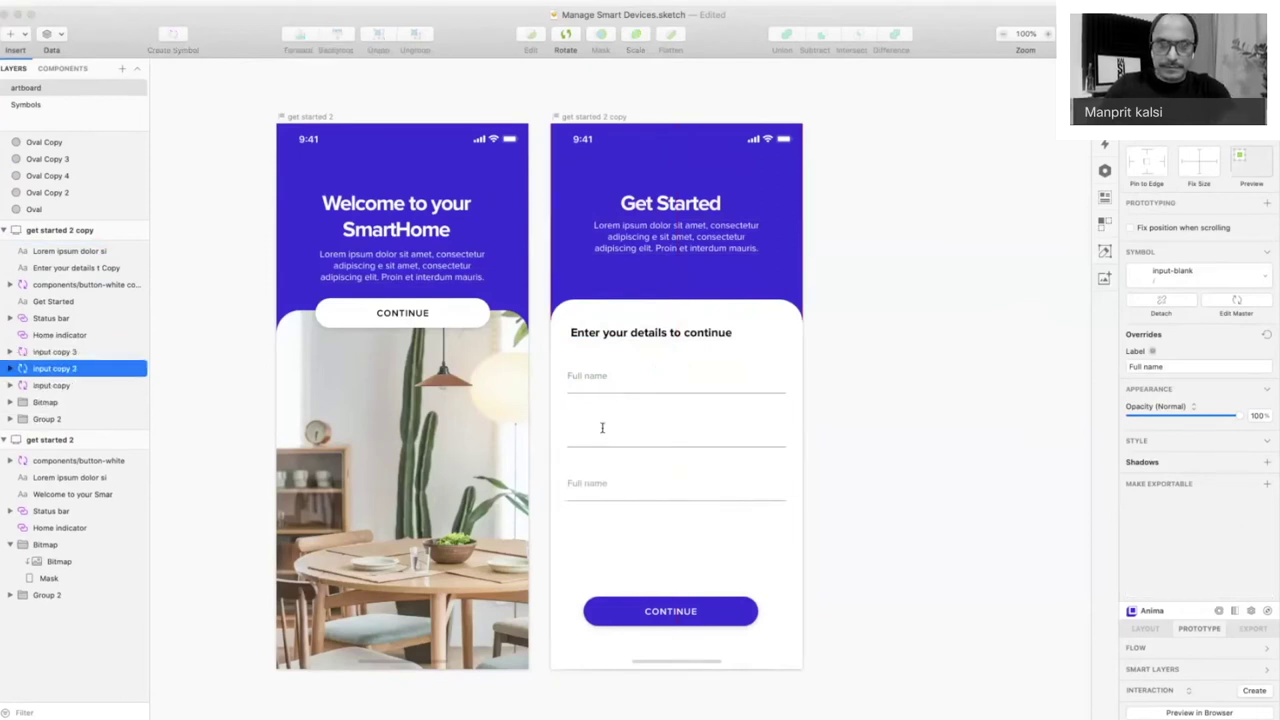
text(Email)
key(Escape)
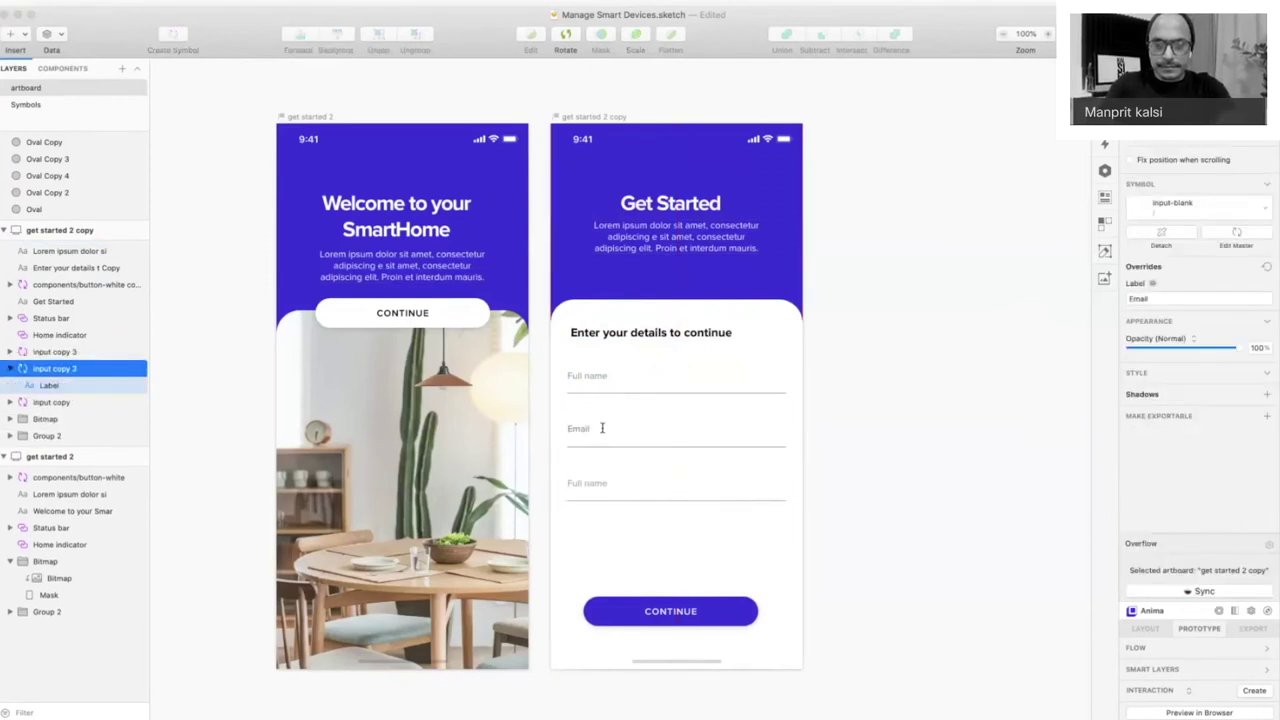
key(Escape)
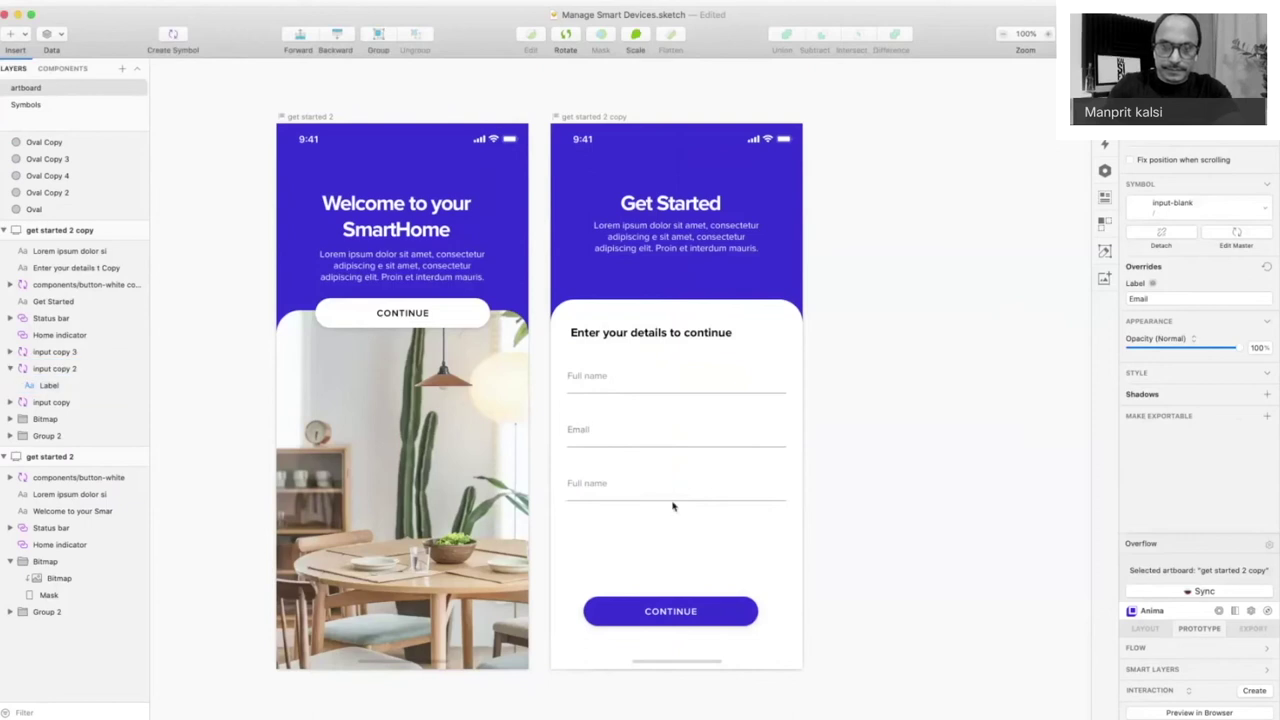
- Label the third input 'Mobile'
double_click(672, 500)
click(226, 80)
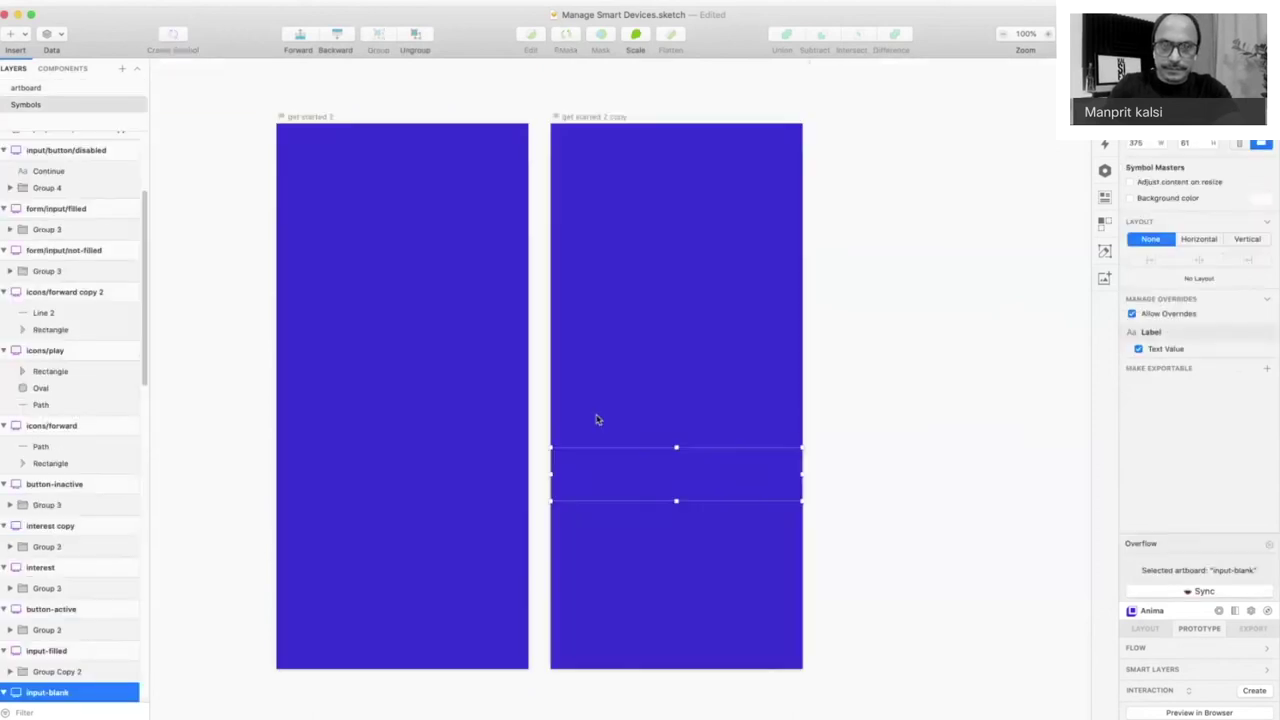
double_click(590, 492)
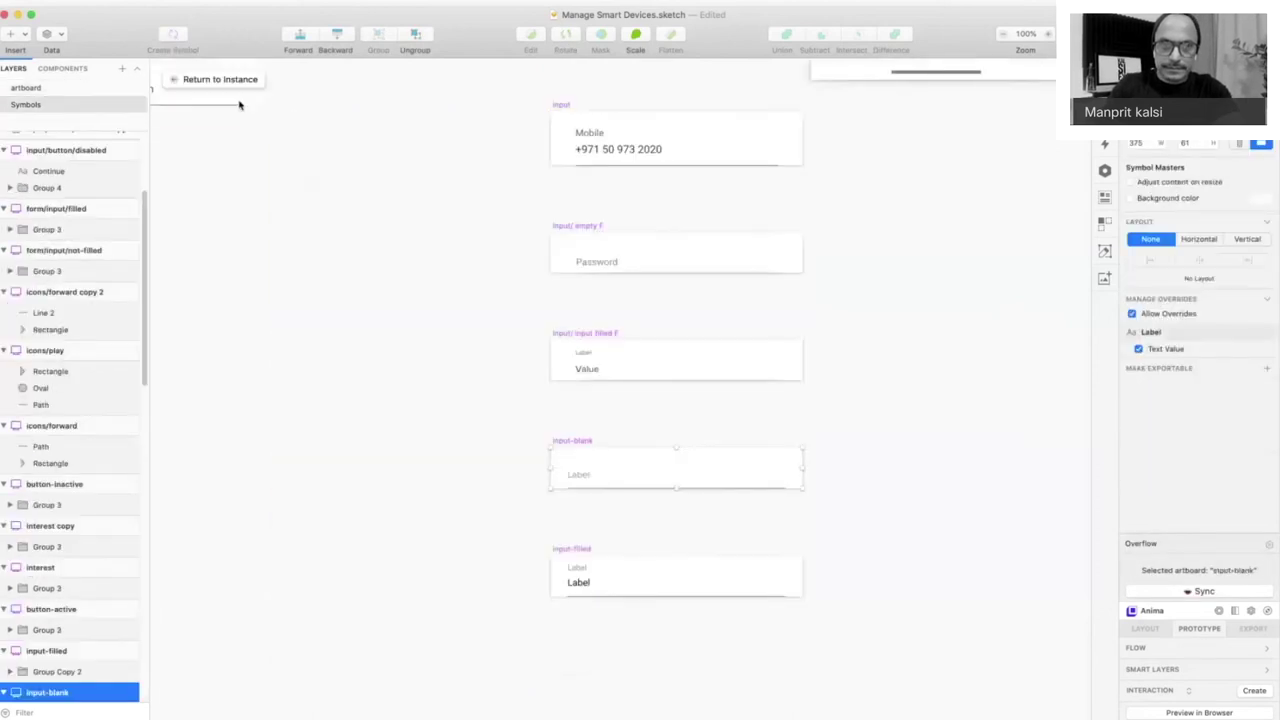
click(231, 86)
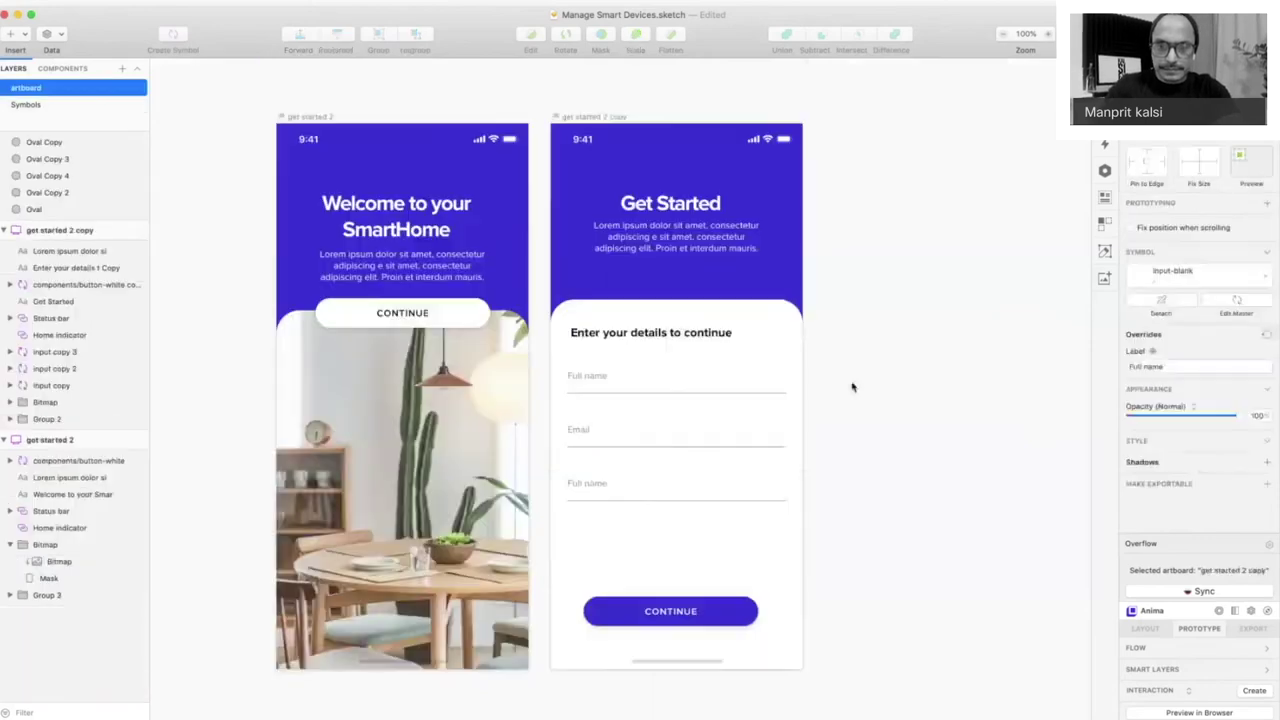
double_click(585, 486)
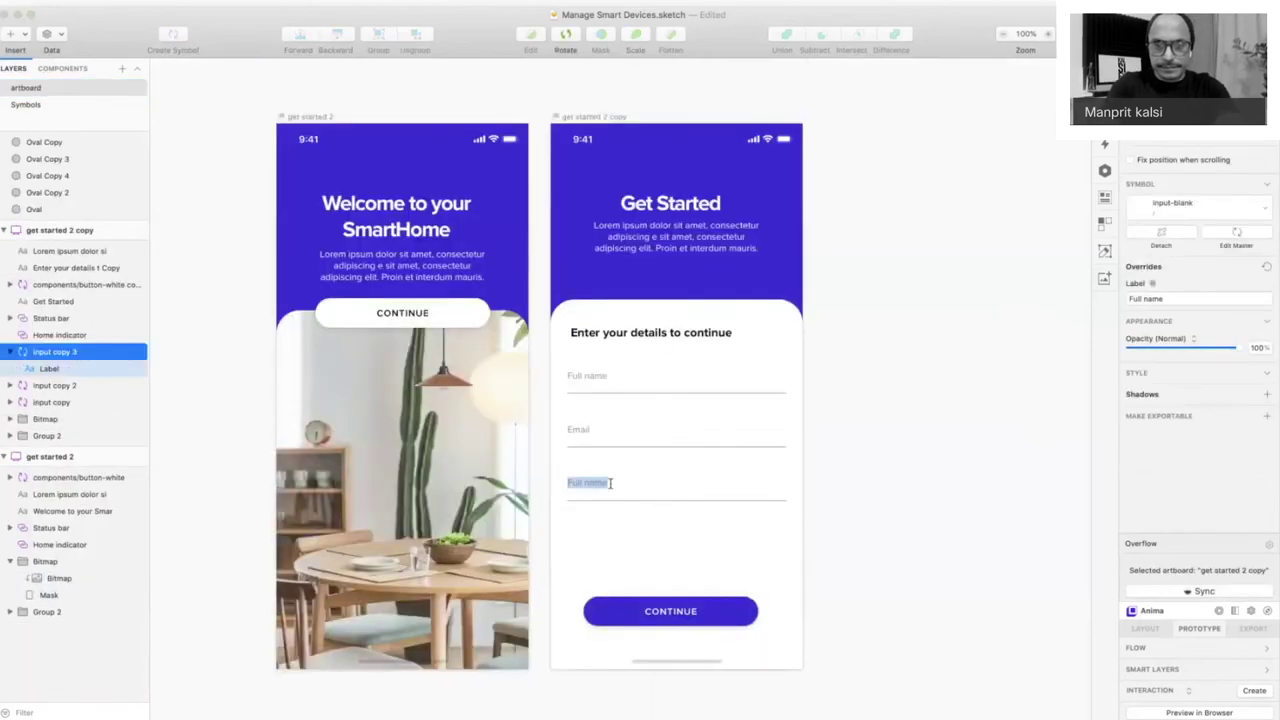
text(ile)
key(Escape)
click(984, 602)
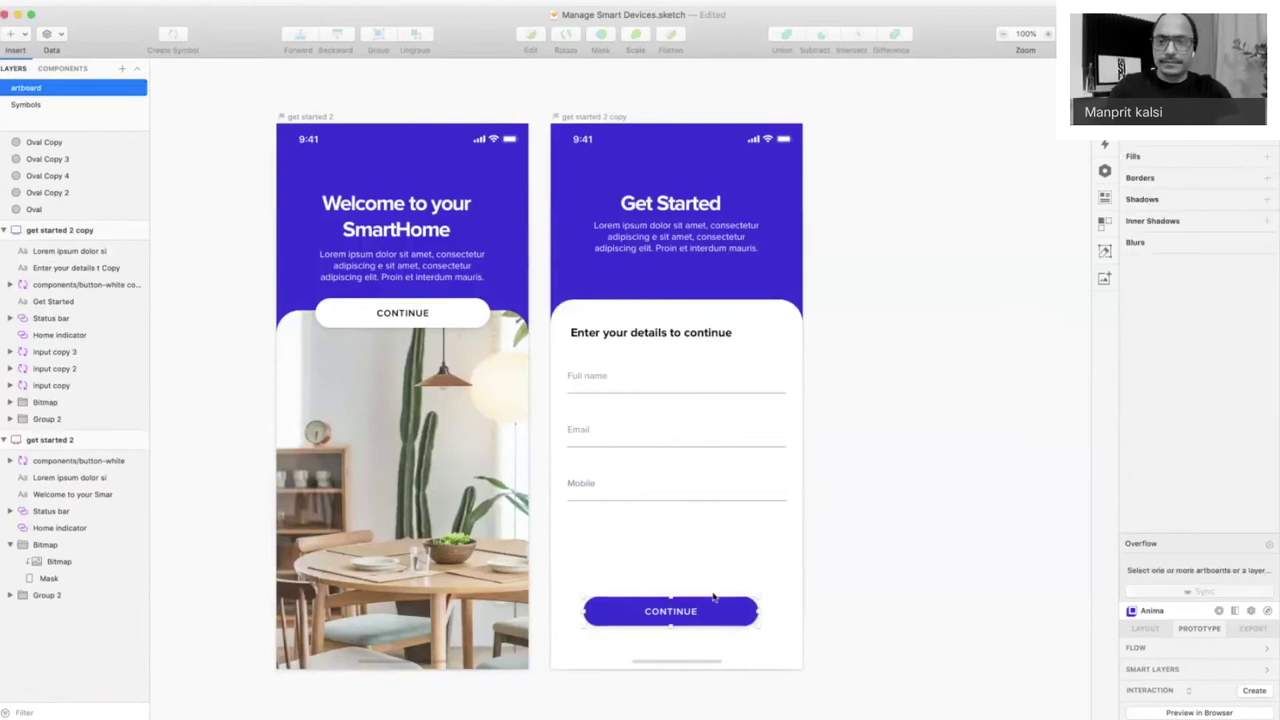
- Move CONTINUE up closer to the fields and duplicate the artboard as a third screen
drag(713, 597, 713, 553)
click(909, 569)
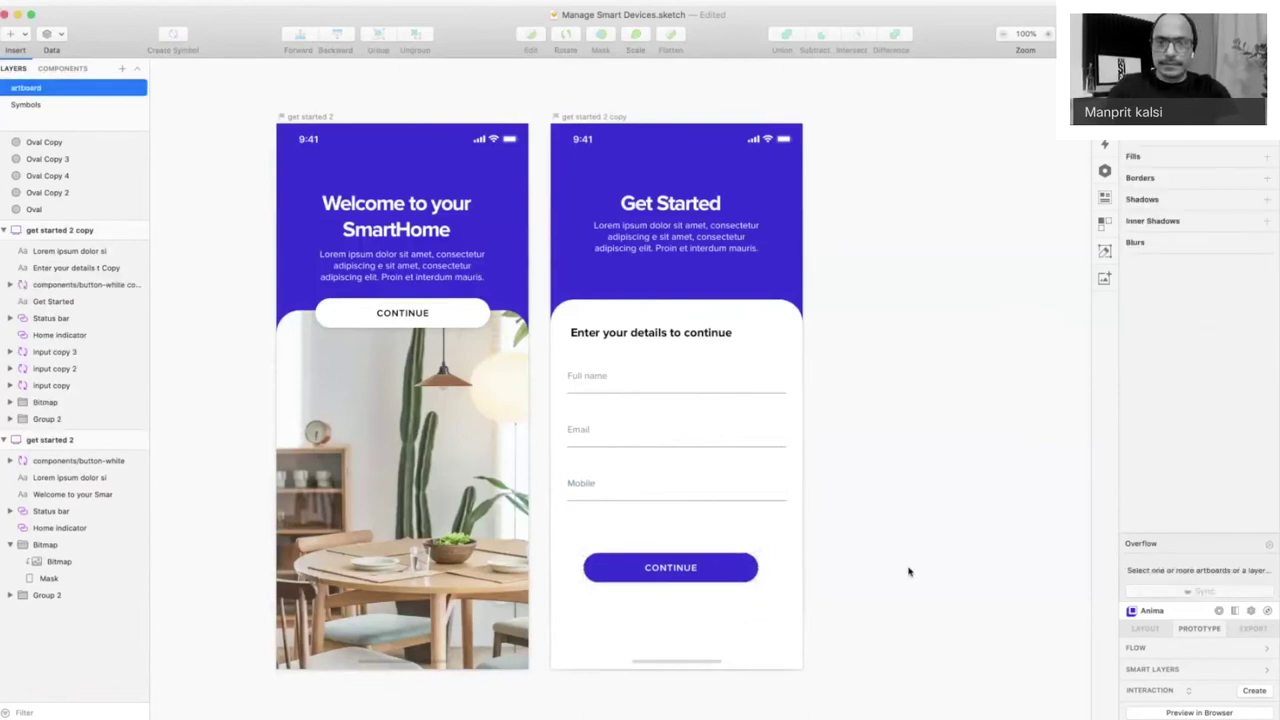
click(710, 163)
scroll(710, 163, right, 5)
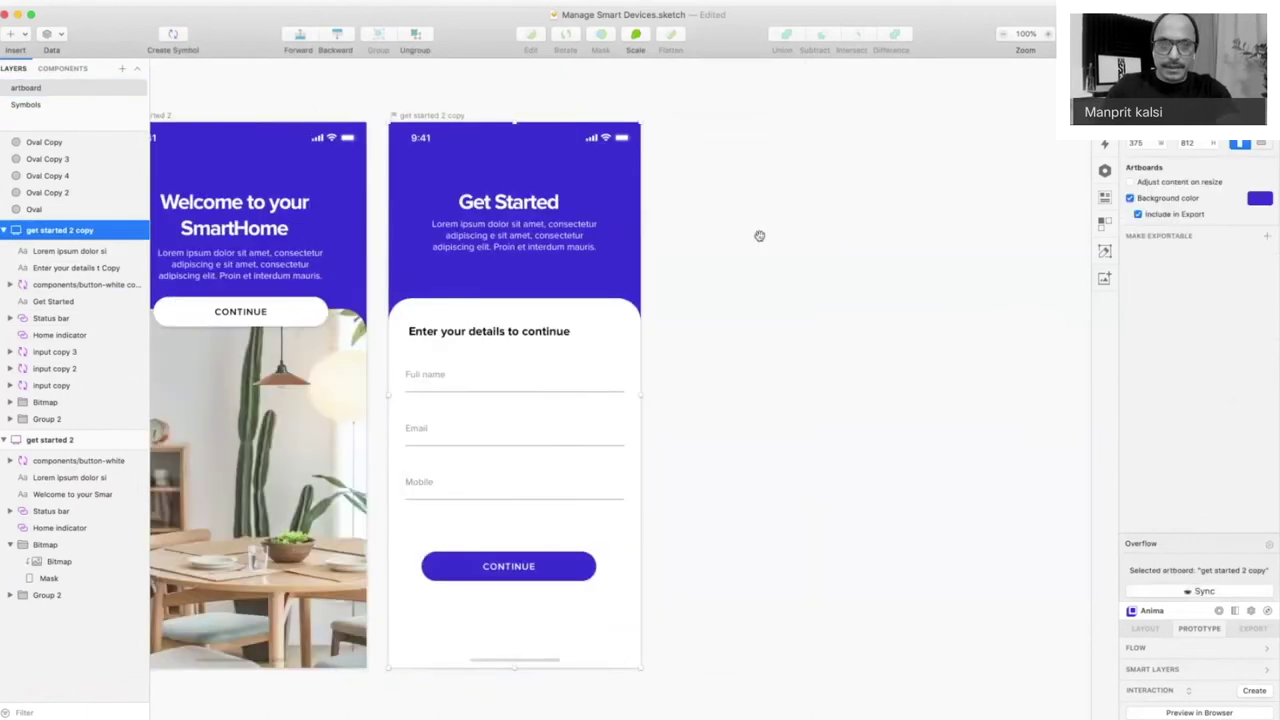
drag(592, 128, 874, 128)
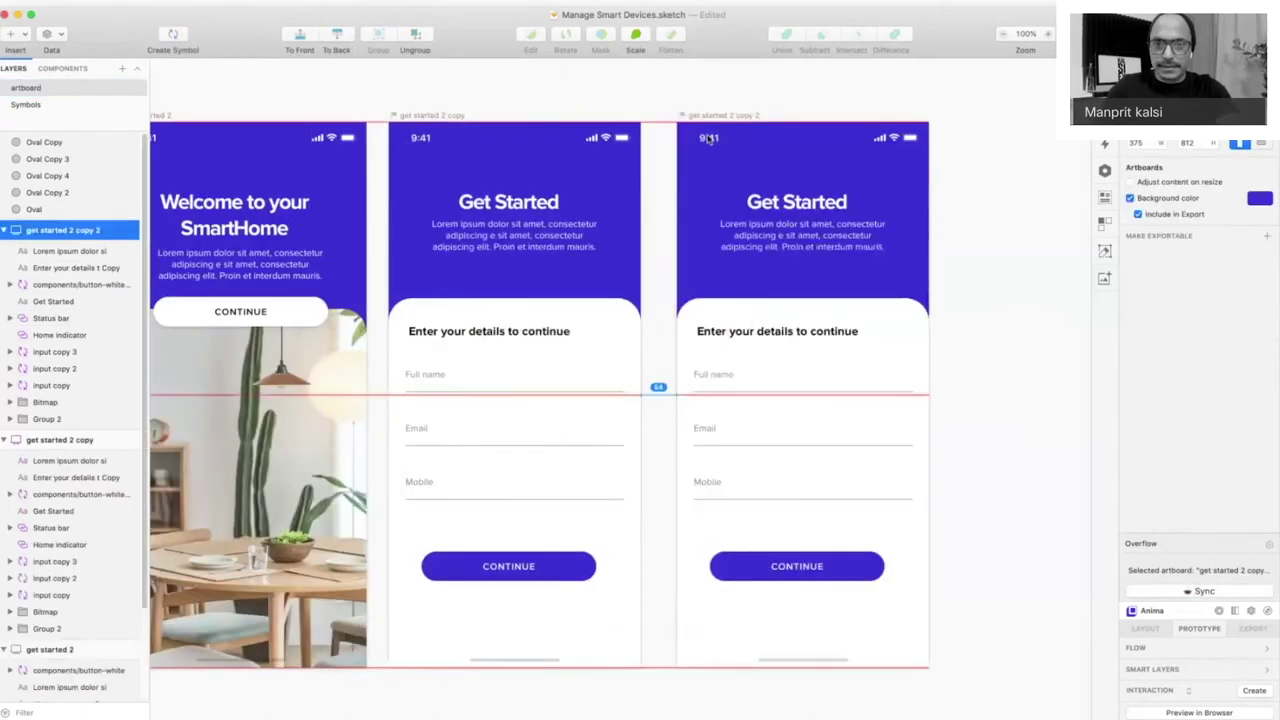
click(750, 374)
- Swap the Full name, Email and Mobile fields to the filled input symbol
shift+click(744, 431)
shift+click(790, 480)
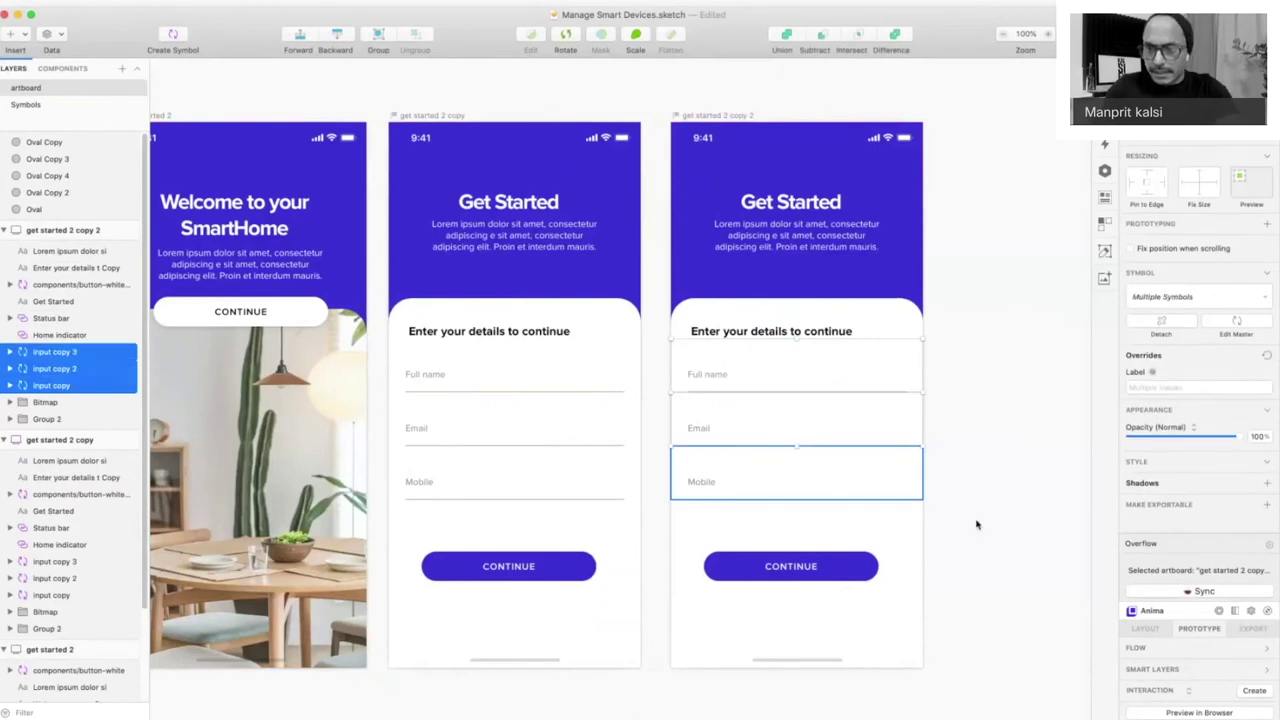
click(1188, 305)
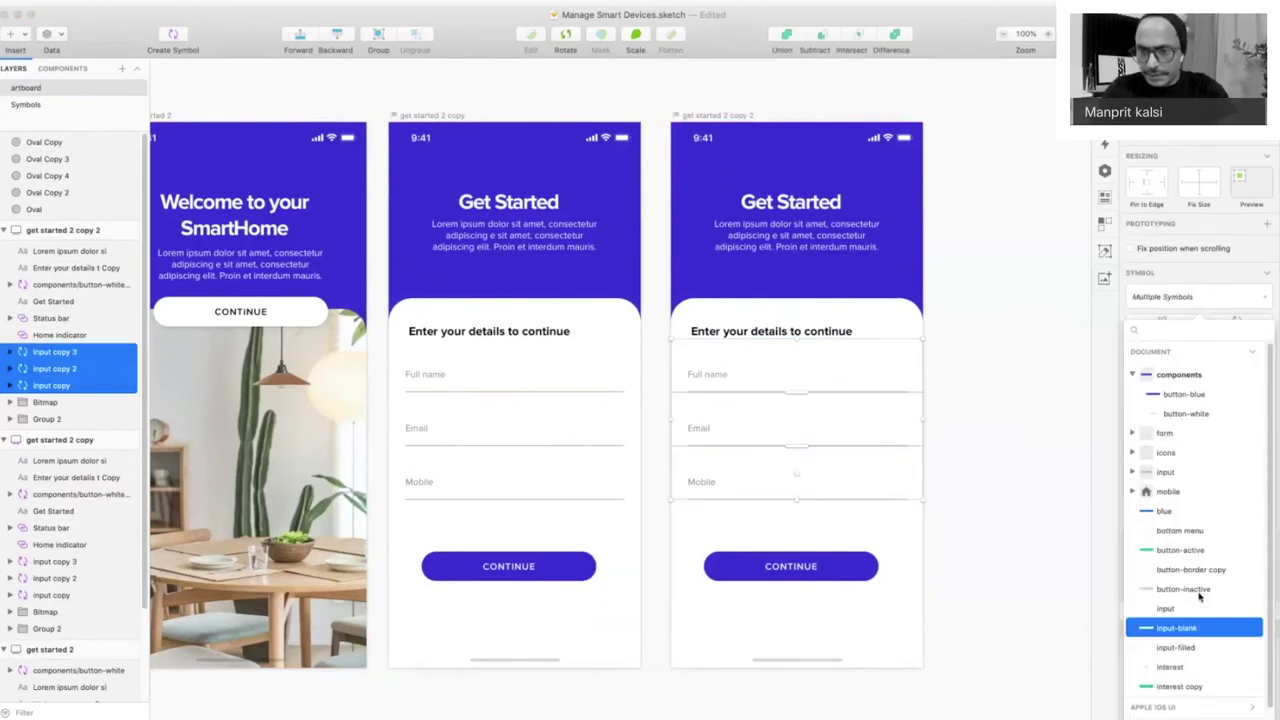
click(1016, 461)
- Replace the Full name value with the person's full name
double_click(790, 378)
click(770, 376)
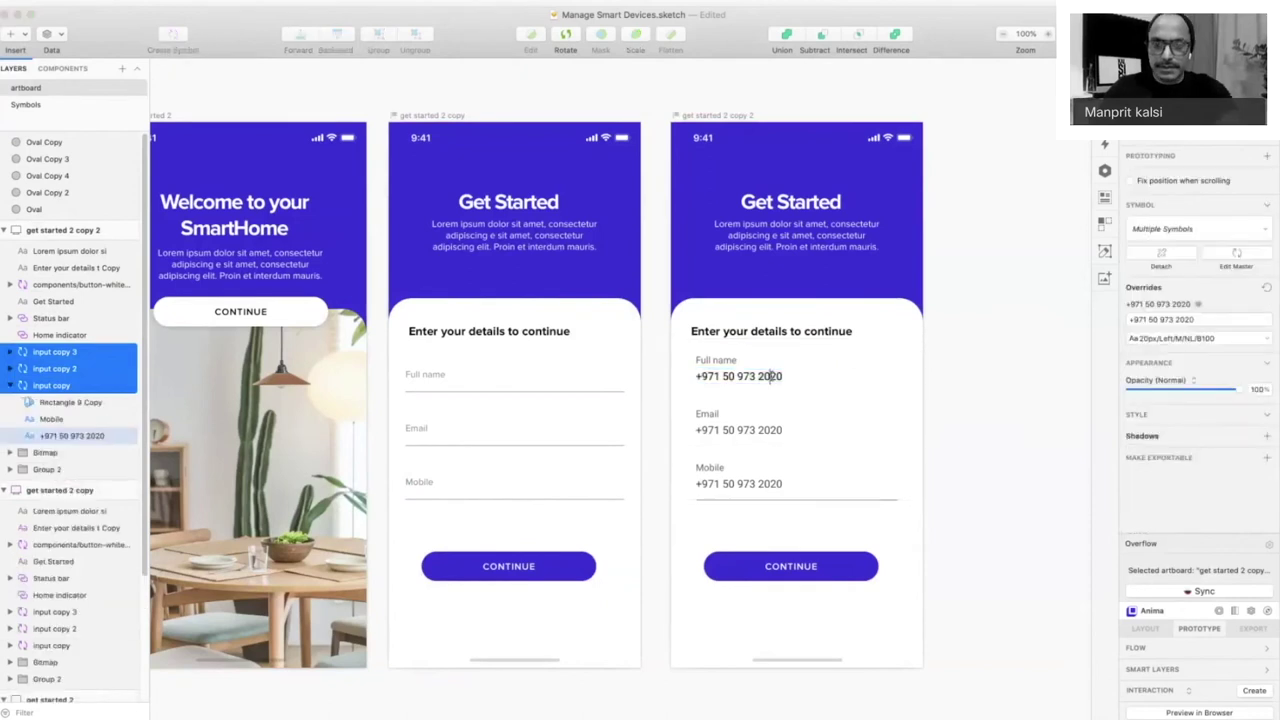
key(super+a)
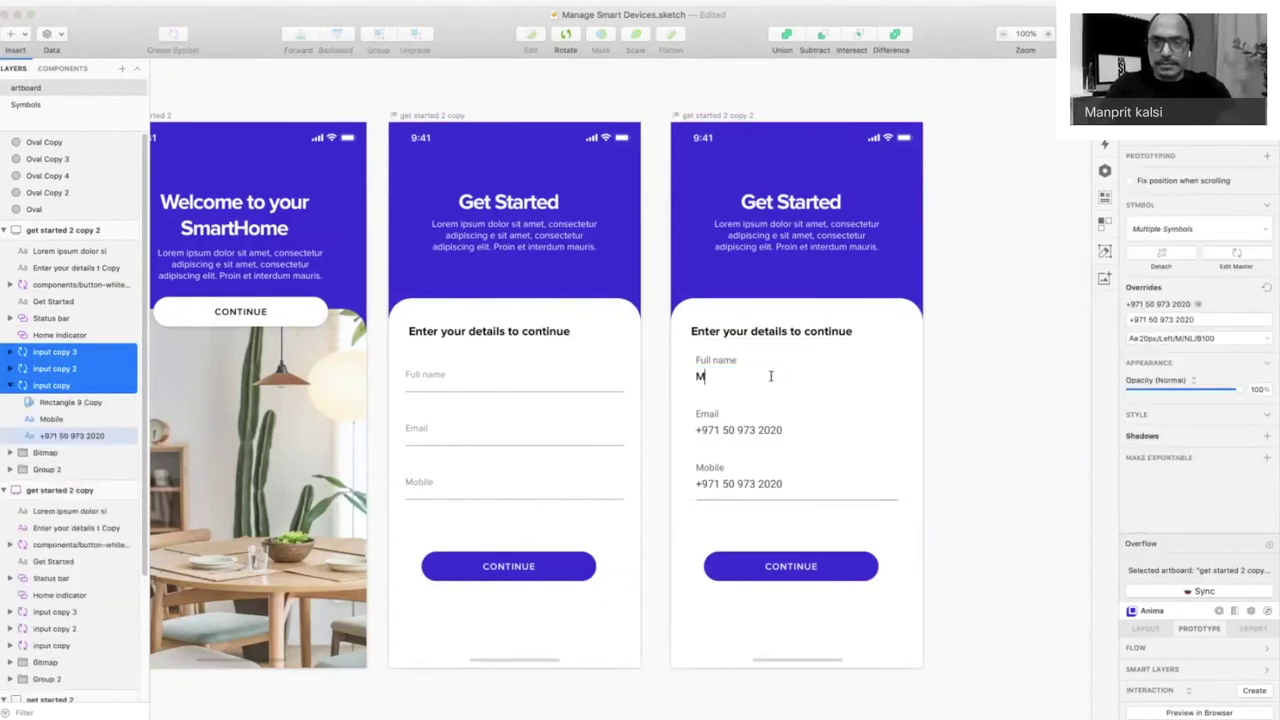
key(Escape)
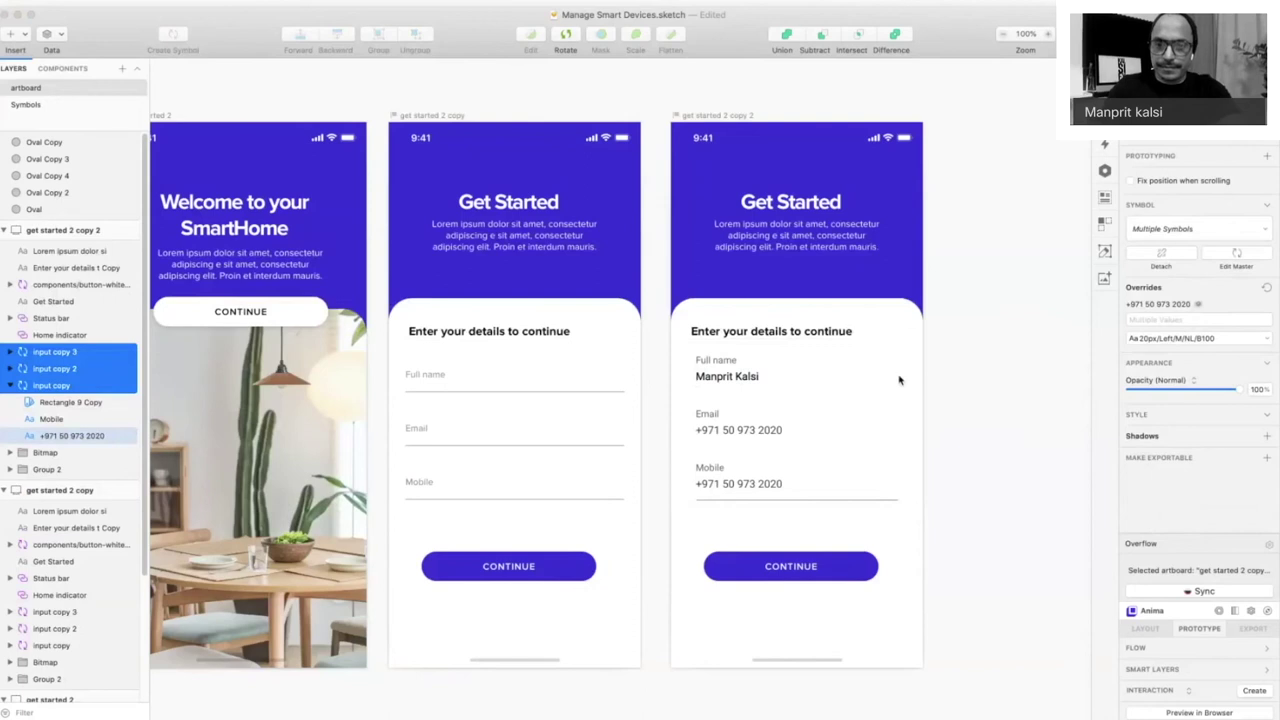
- Enter the person's Gmail address as the Email value, correcting typos
click(738, 440)
double_click(737, 435)
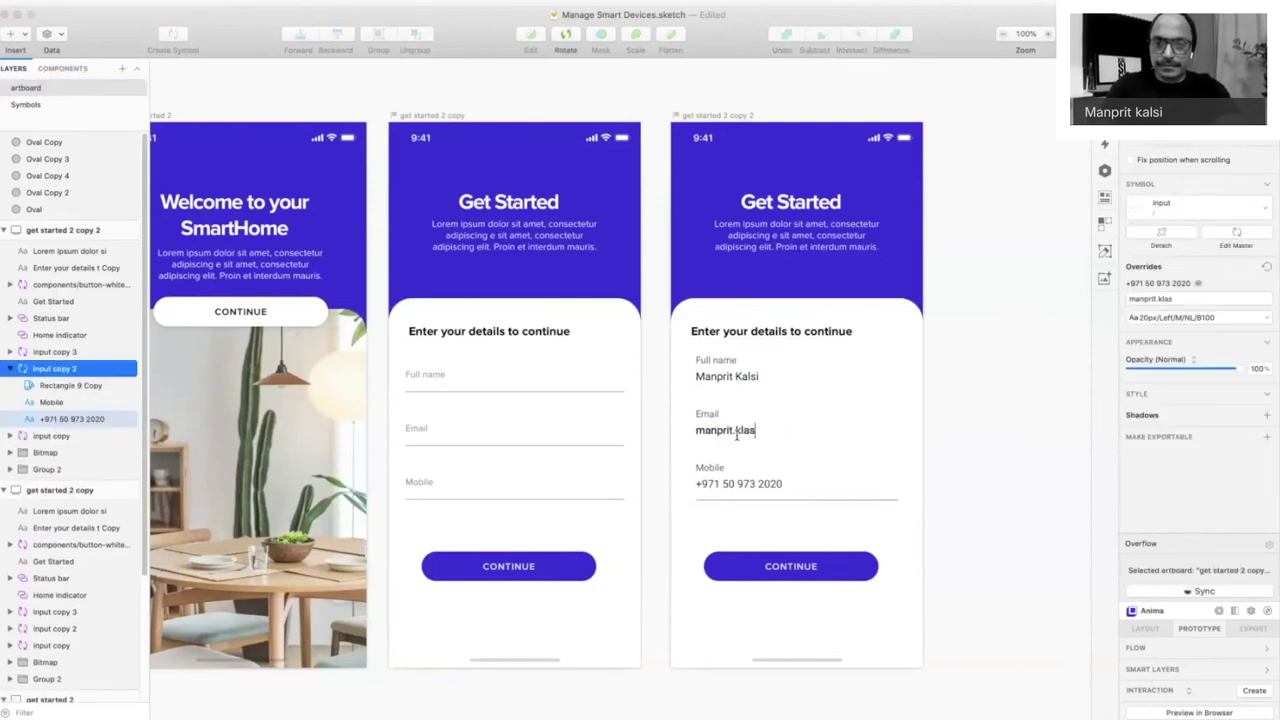
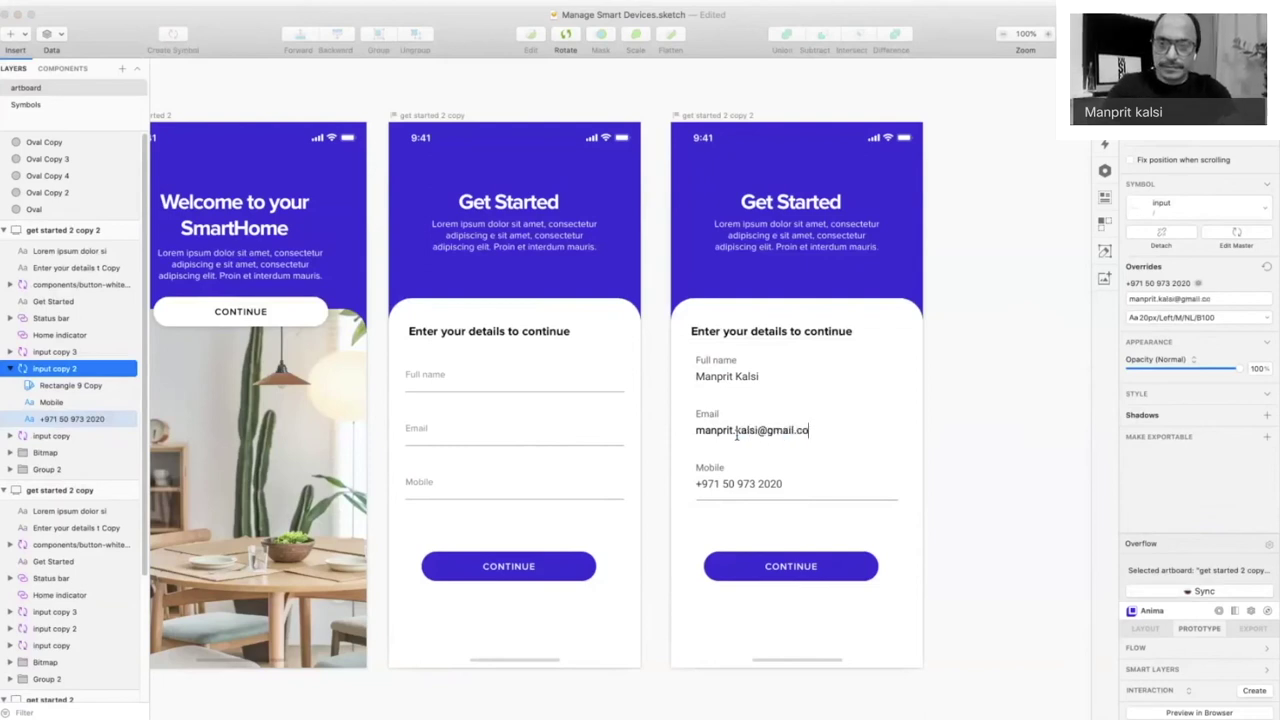
key(Escape)
key(Escape)
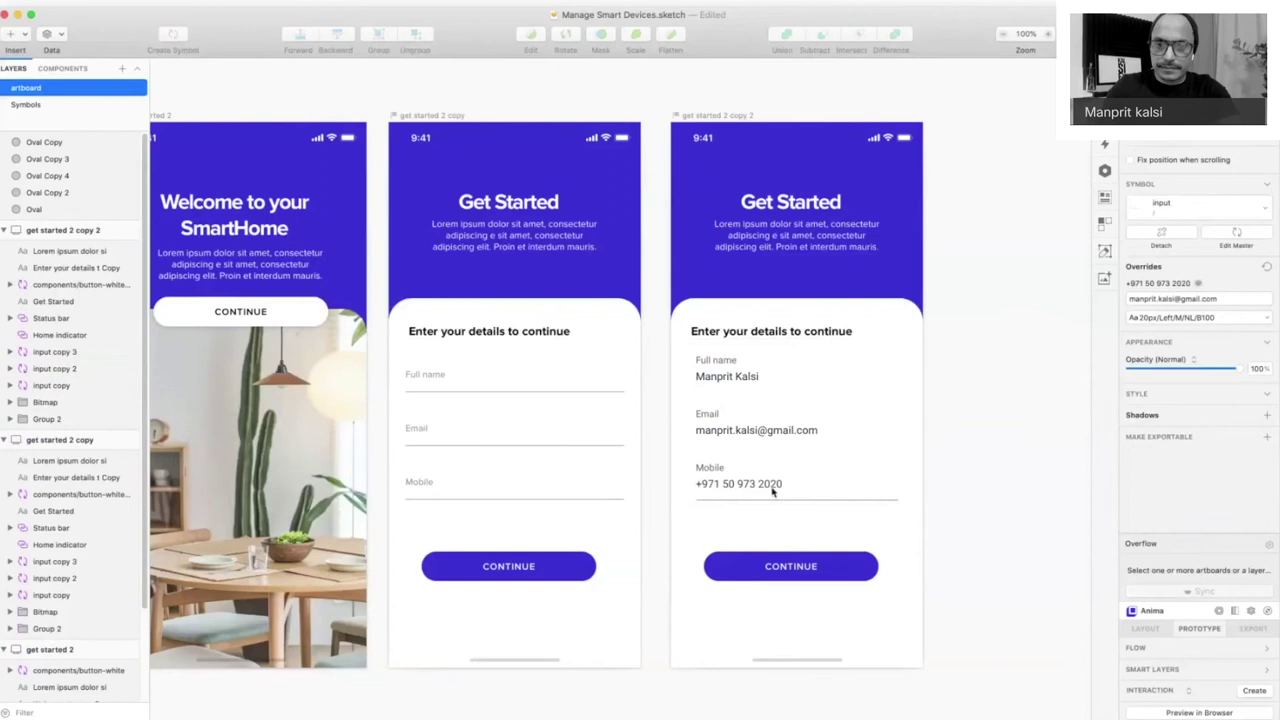
- Change the last two digits of the Mobile value and commit
double_click(772, 488)
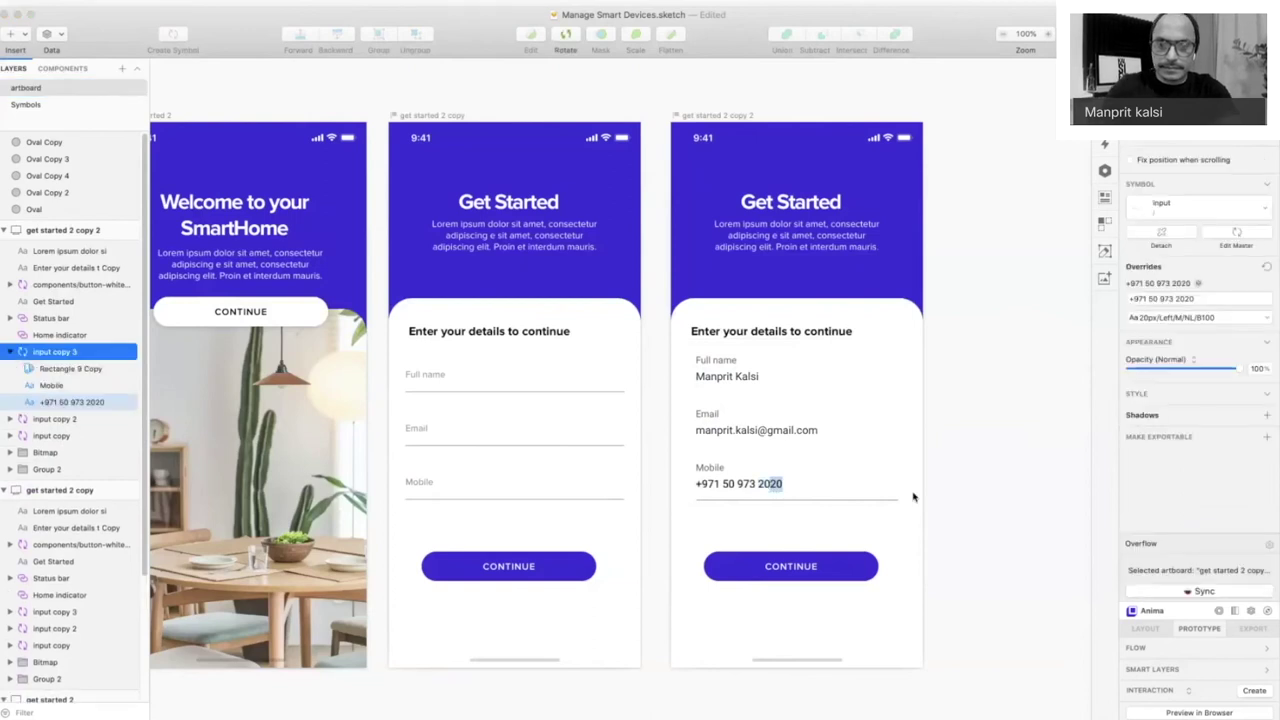
text(73)
click(651, 597)
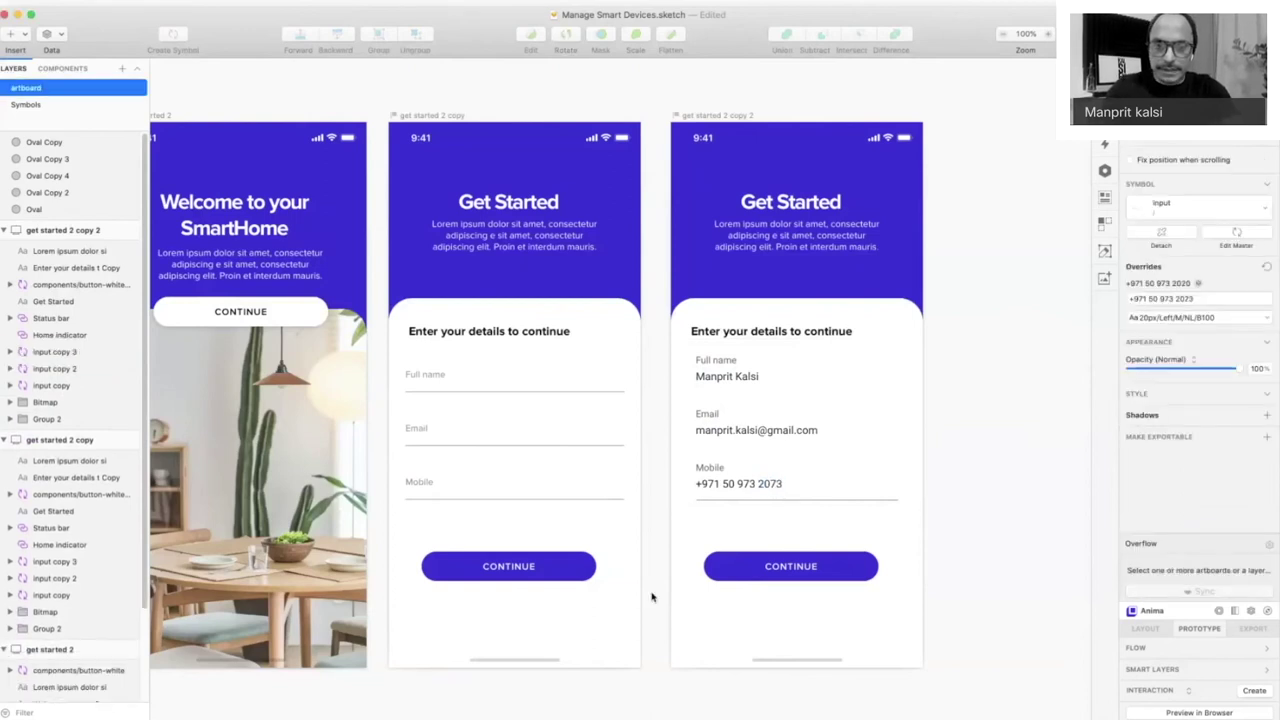
- Duplicate the blue CONTINUE button symbol master and fill the copy grey #B7B7B7
click(570, 567)
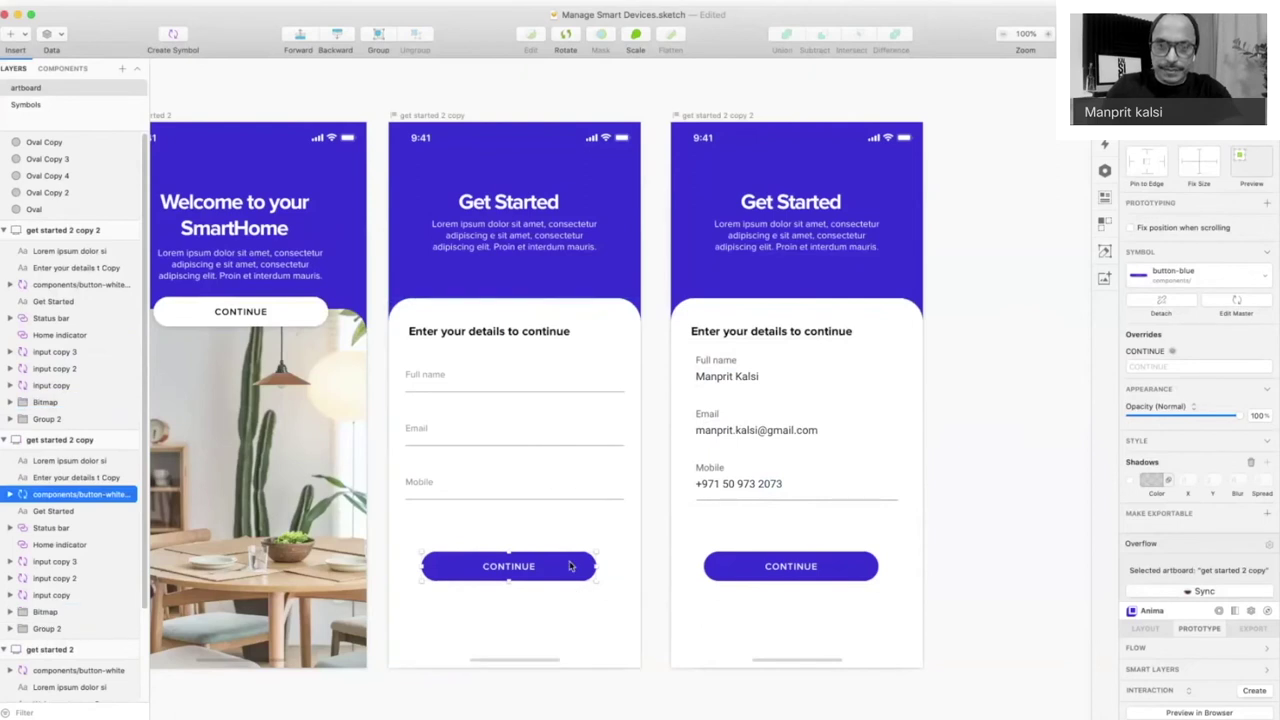
double_click(570, 567)
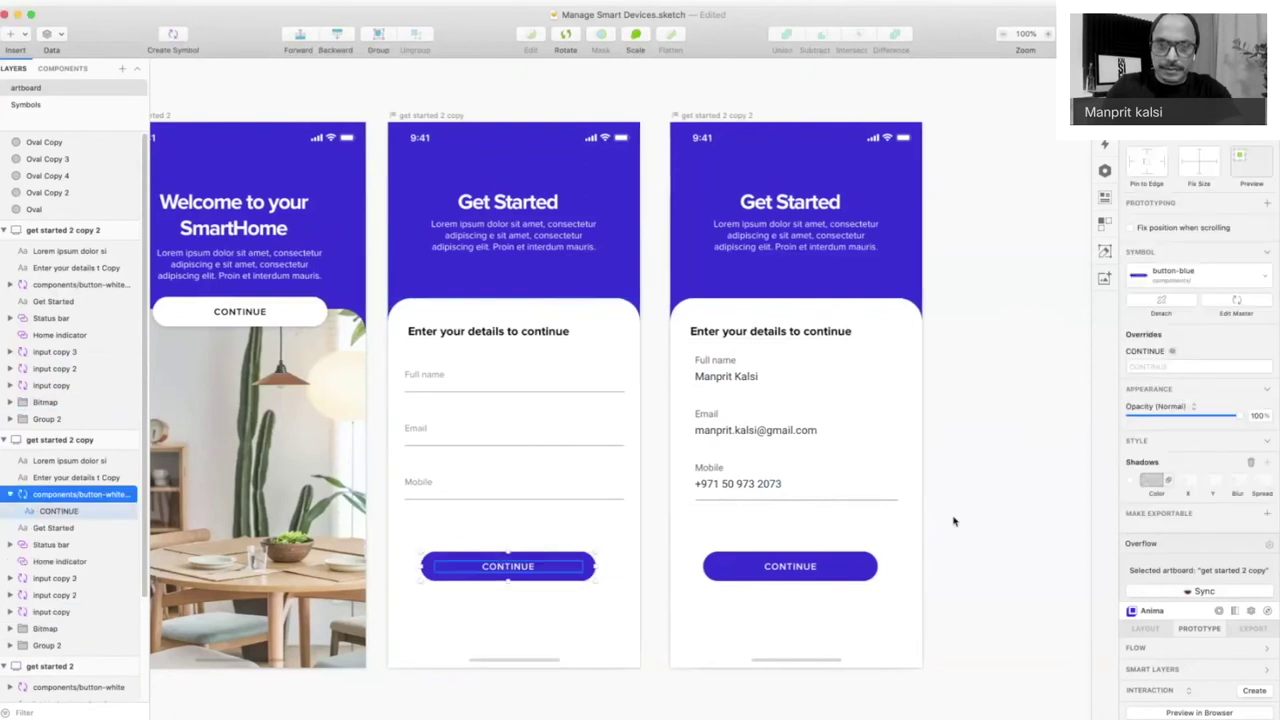
double_click(522, 563)
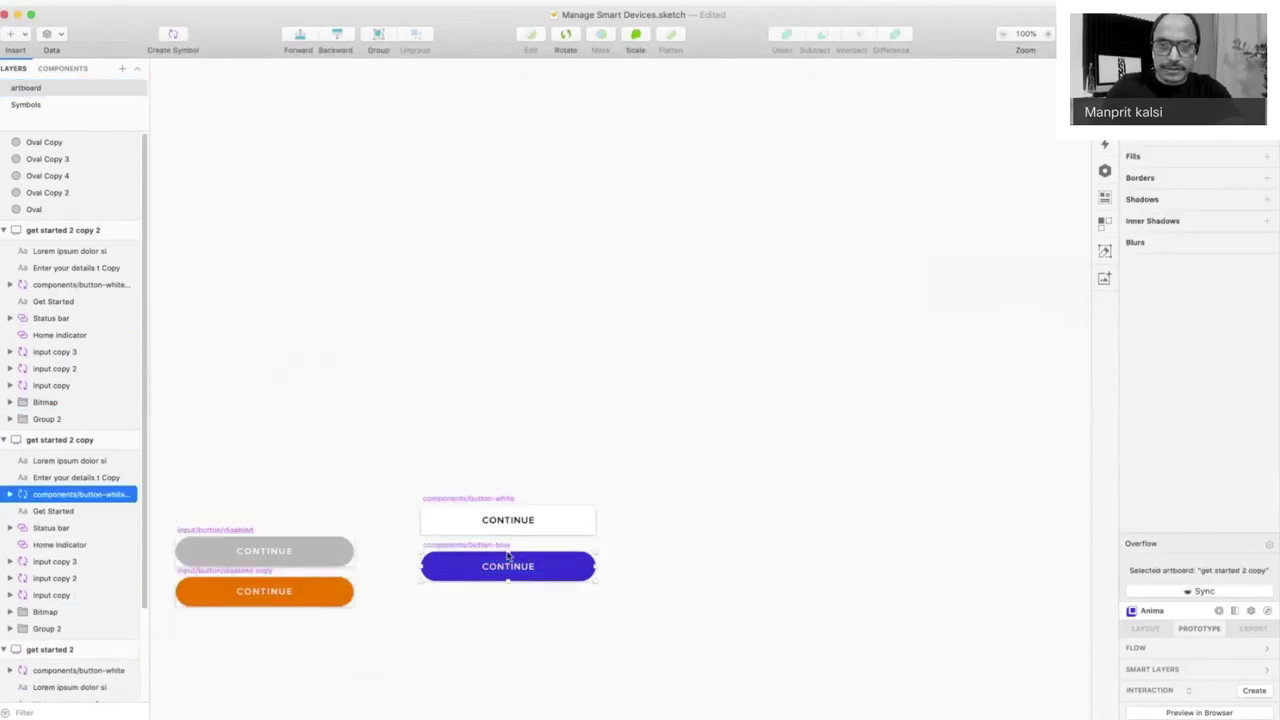
drag(357, 303, 793, 510)
drag(440, 396, 440, 482)
scroll(440, 482, left, 2)
click(717, 506)
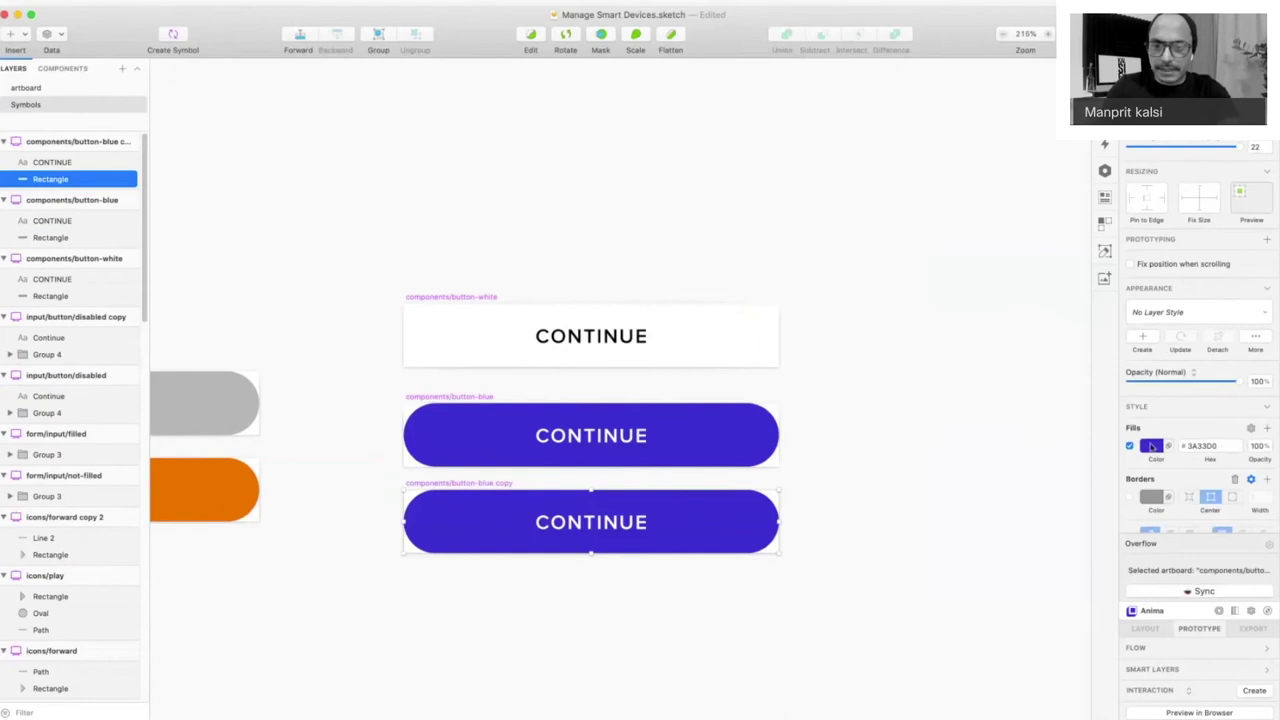
click(1152, 446)
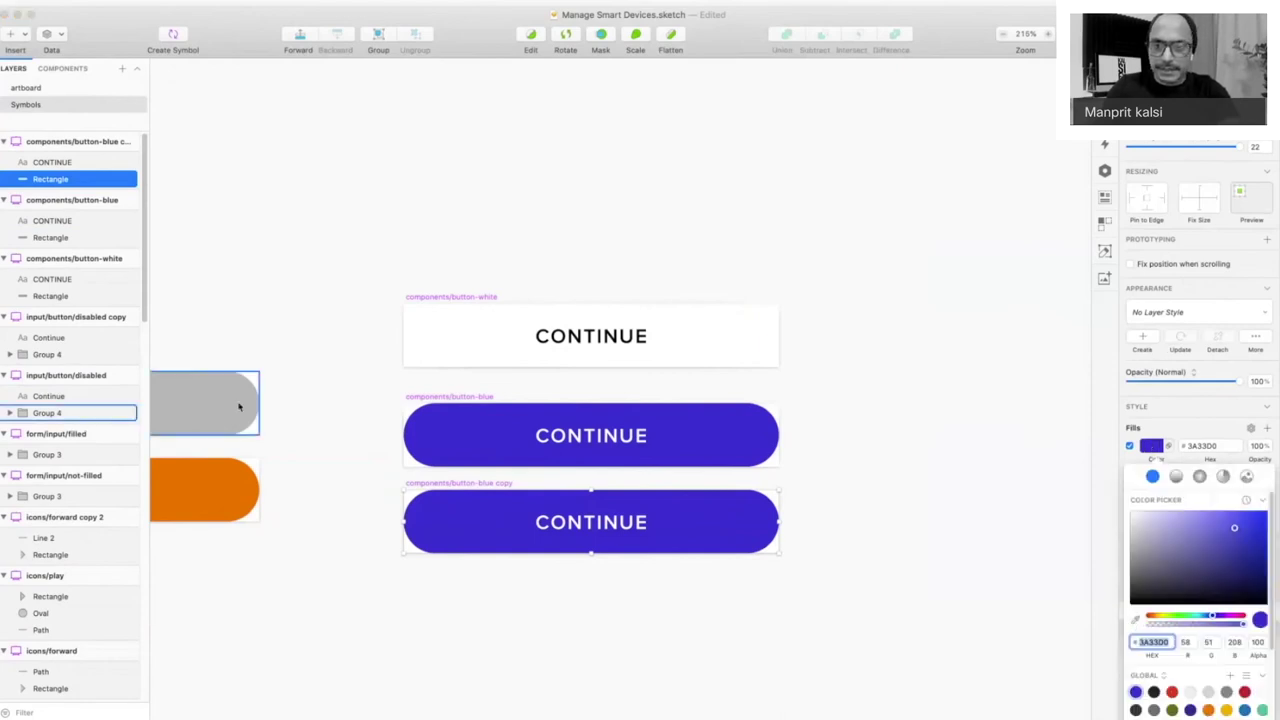
click(1136, 621)
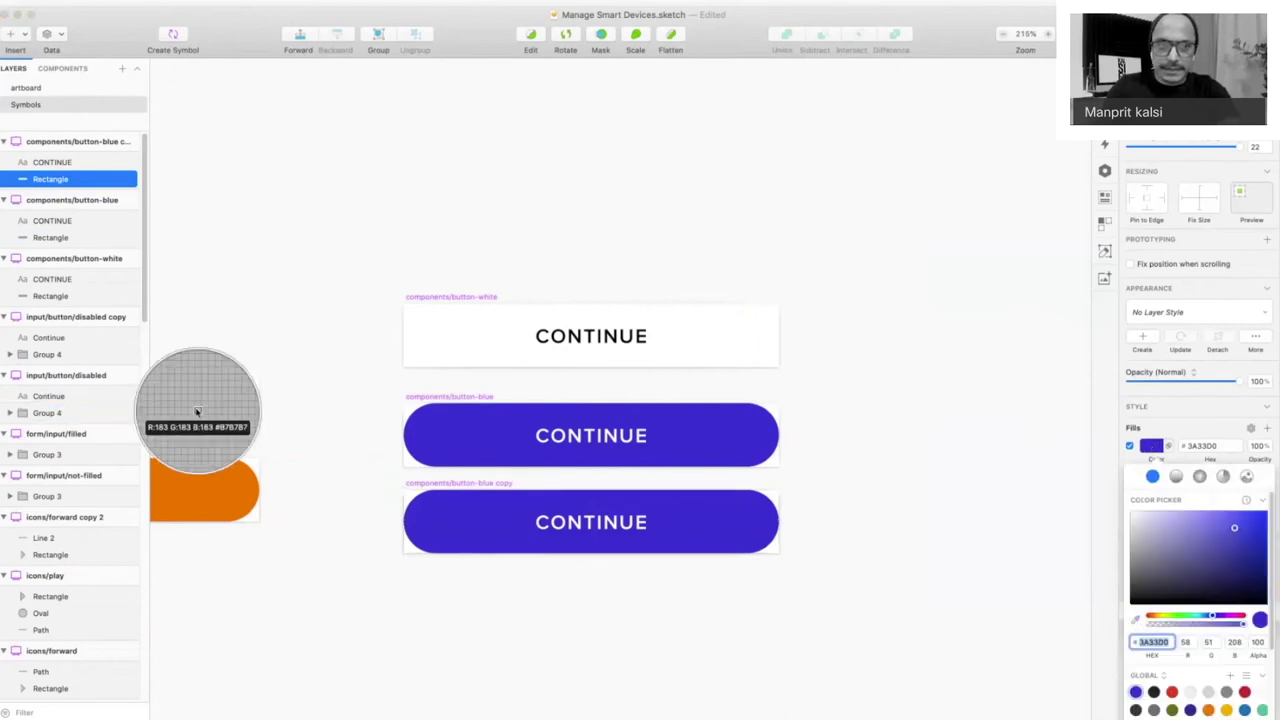
click(197, 411)
- Swap the empty form's CONTINUE button to the grey button symbol
click(30, 88)
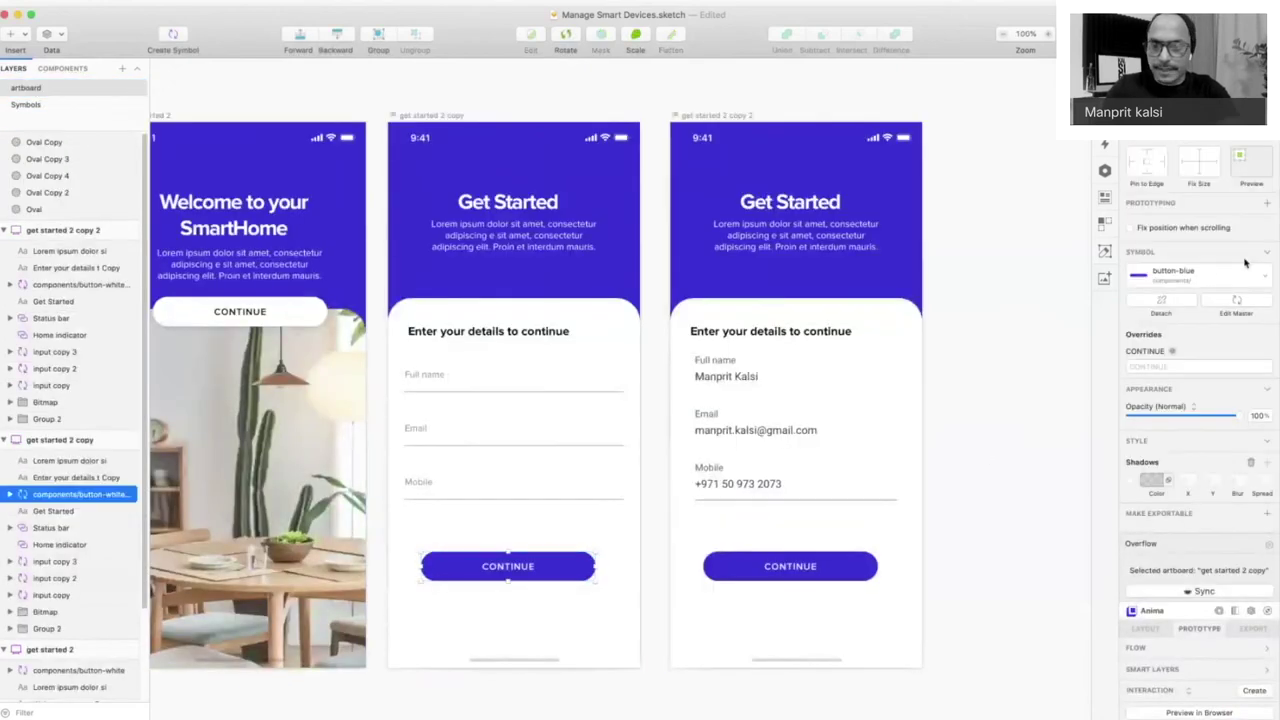
click(1219, 278)
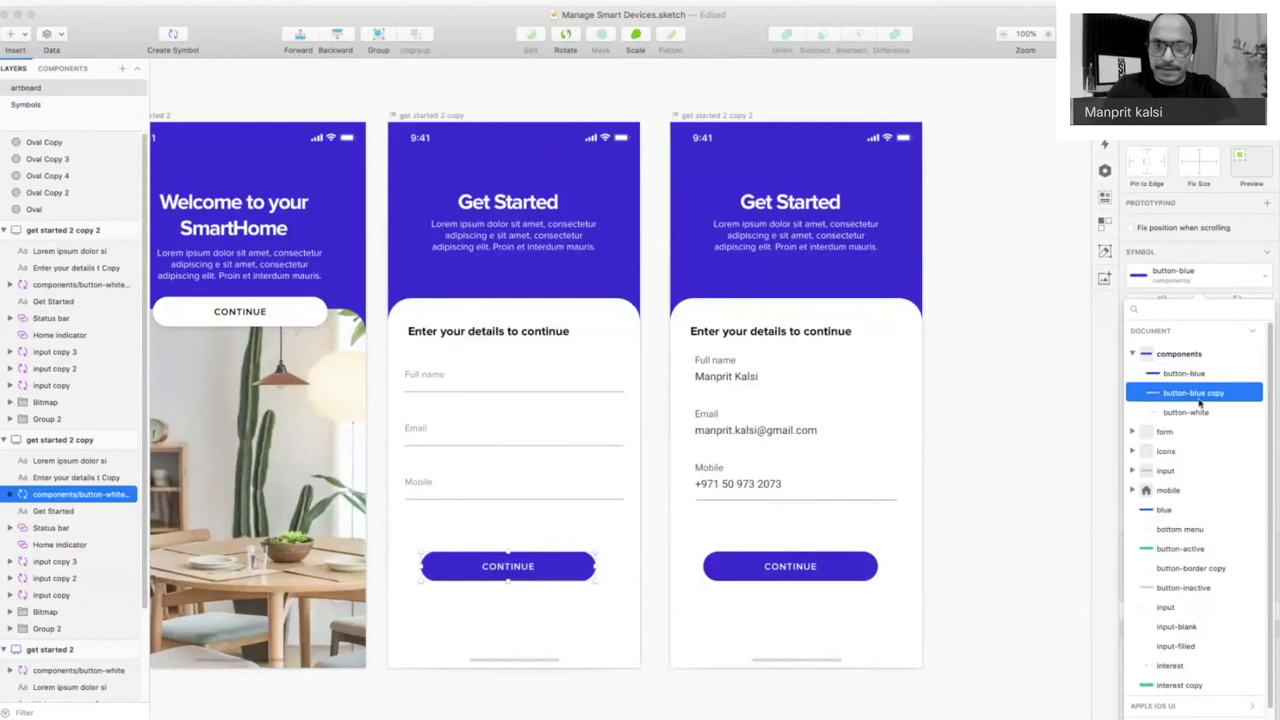
click(1193, 392)
click(1027, 469)
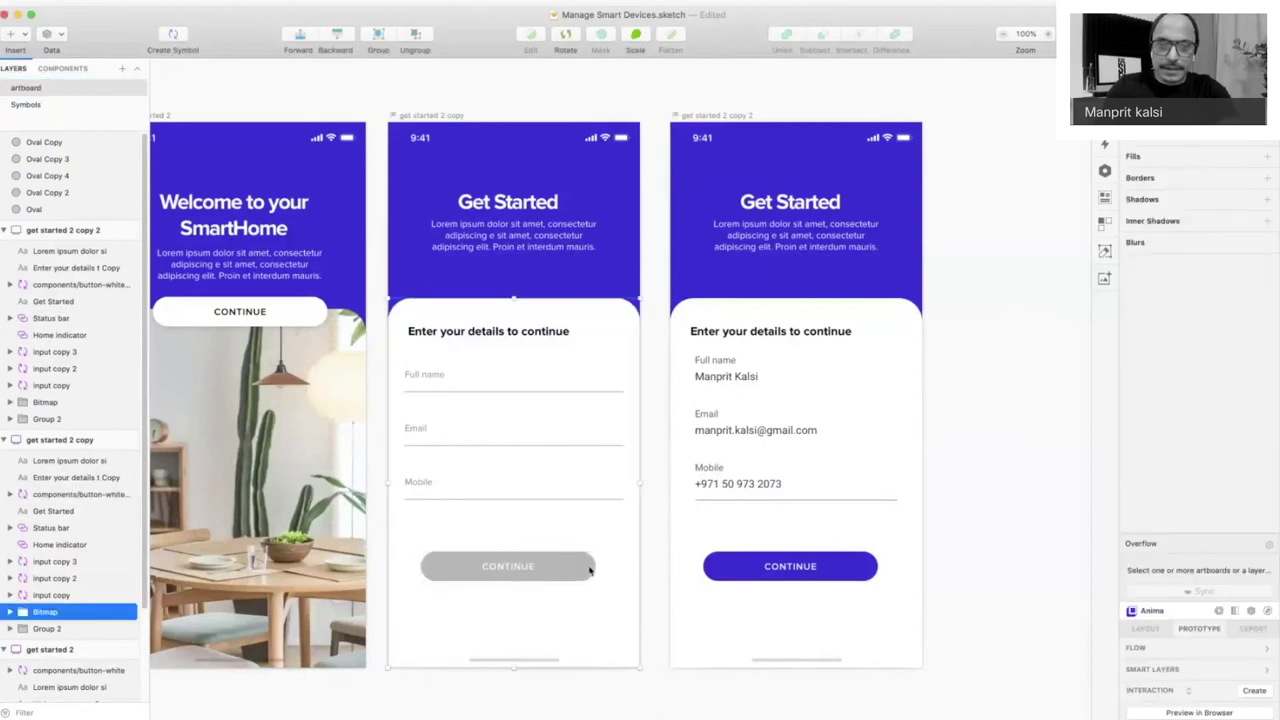
- Rename the grey button symbol master to components/button-gray
double_click(591, 566)
click(718, 480)
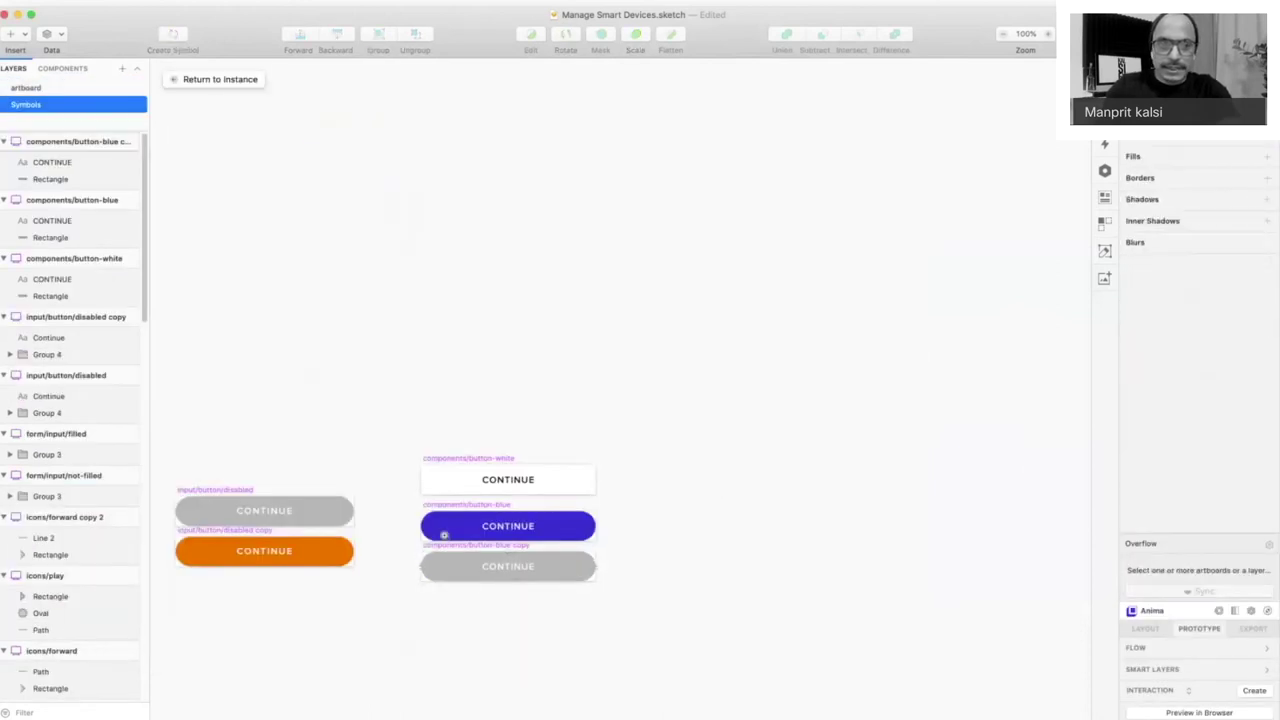
scroll(444, 535, up, 5)
drag(299, 270, 299, 289)
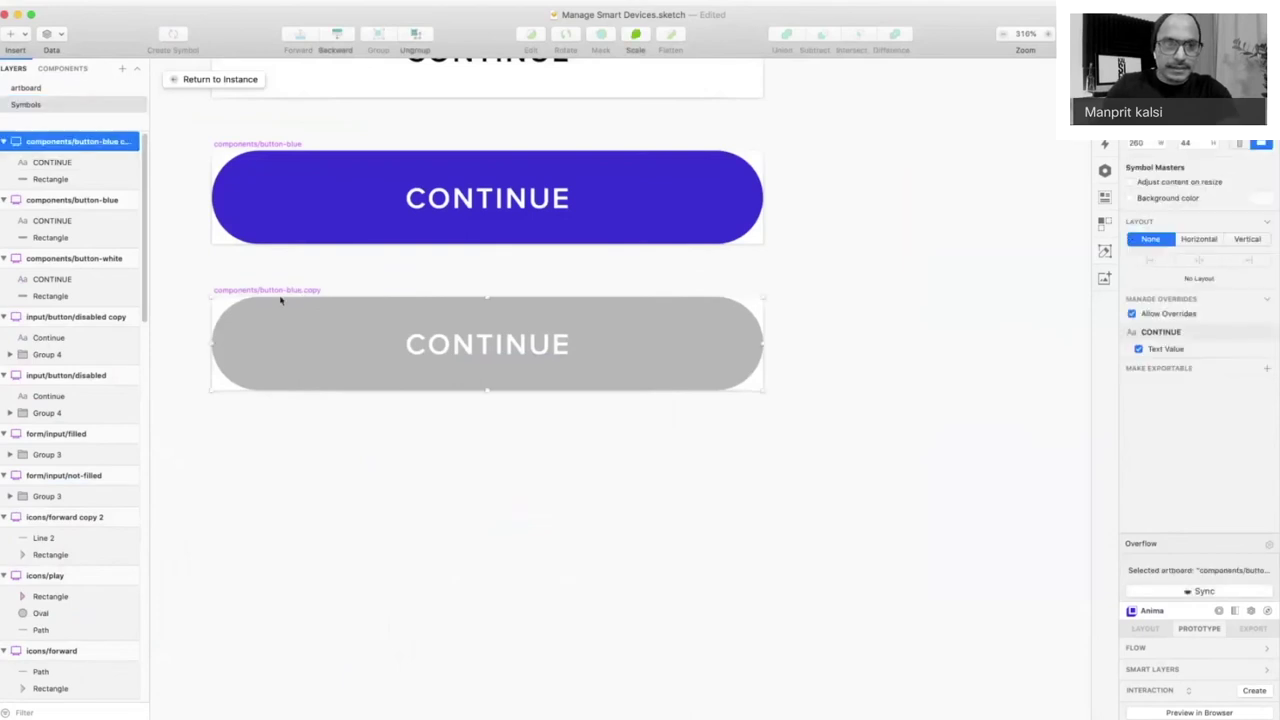
double_click(110, 141)
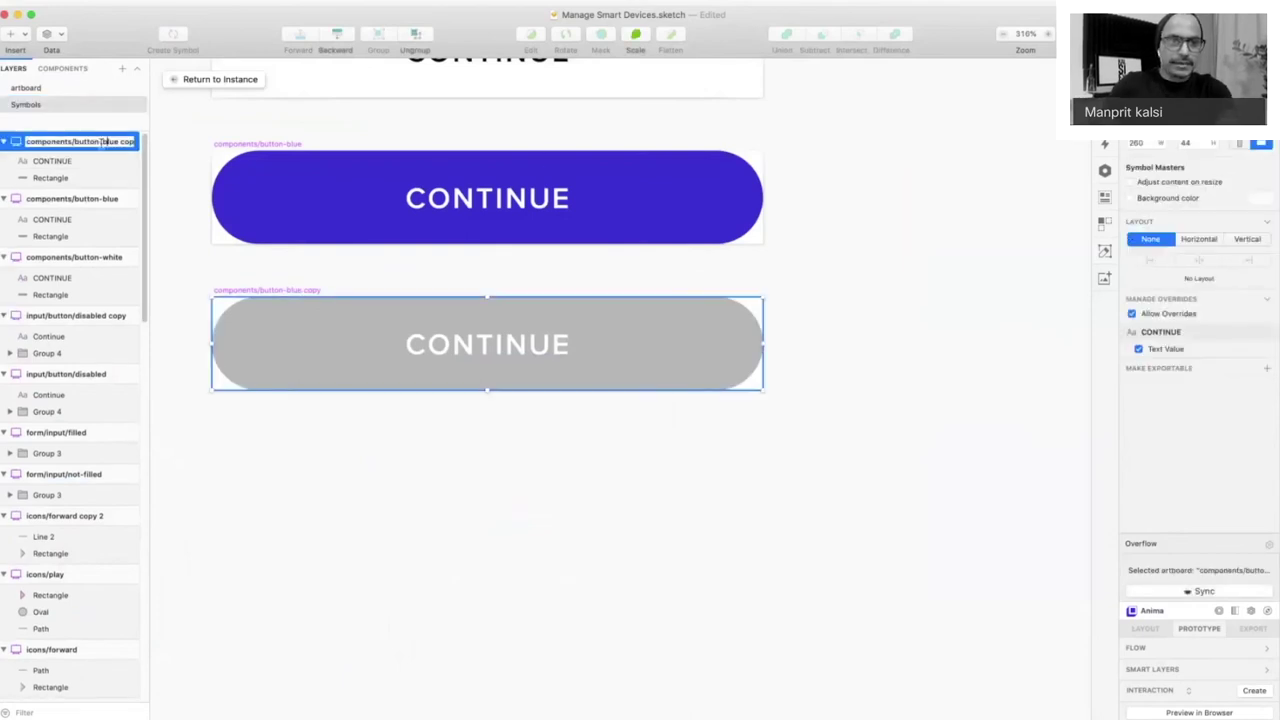
key(BackSpace)
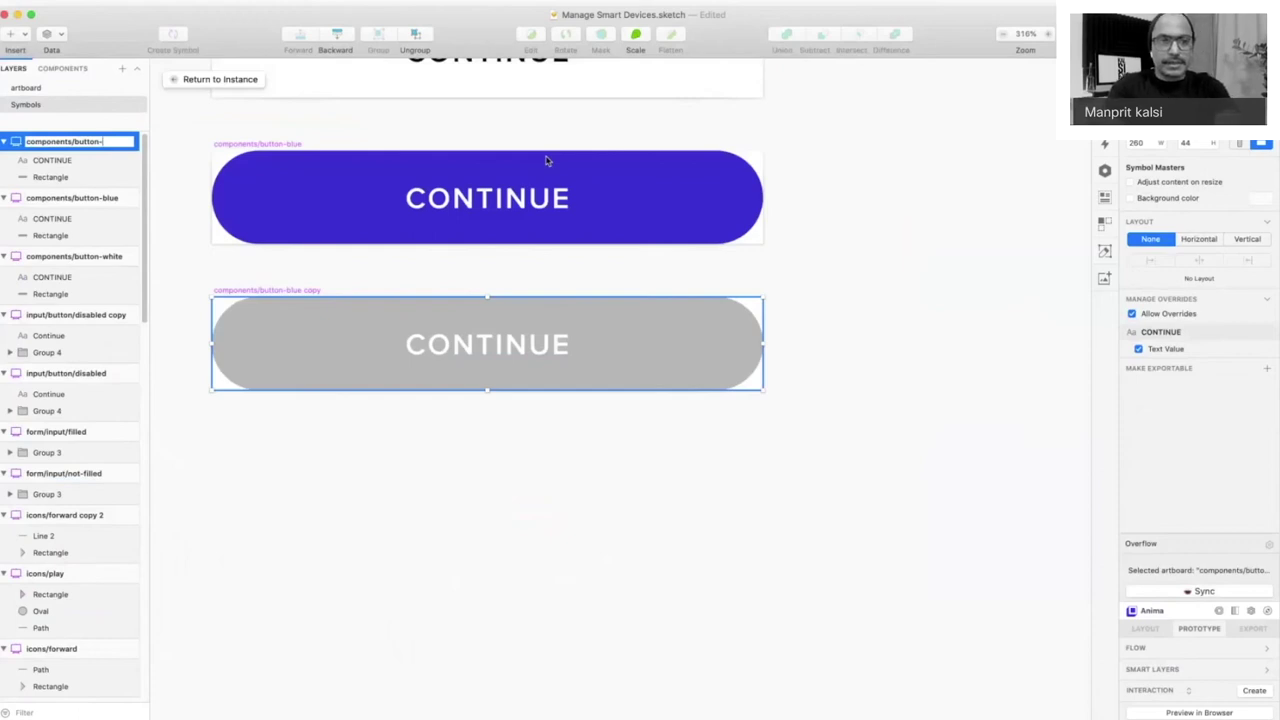
text(gray)
key(Return)
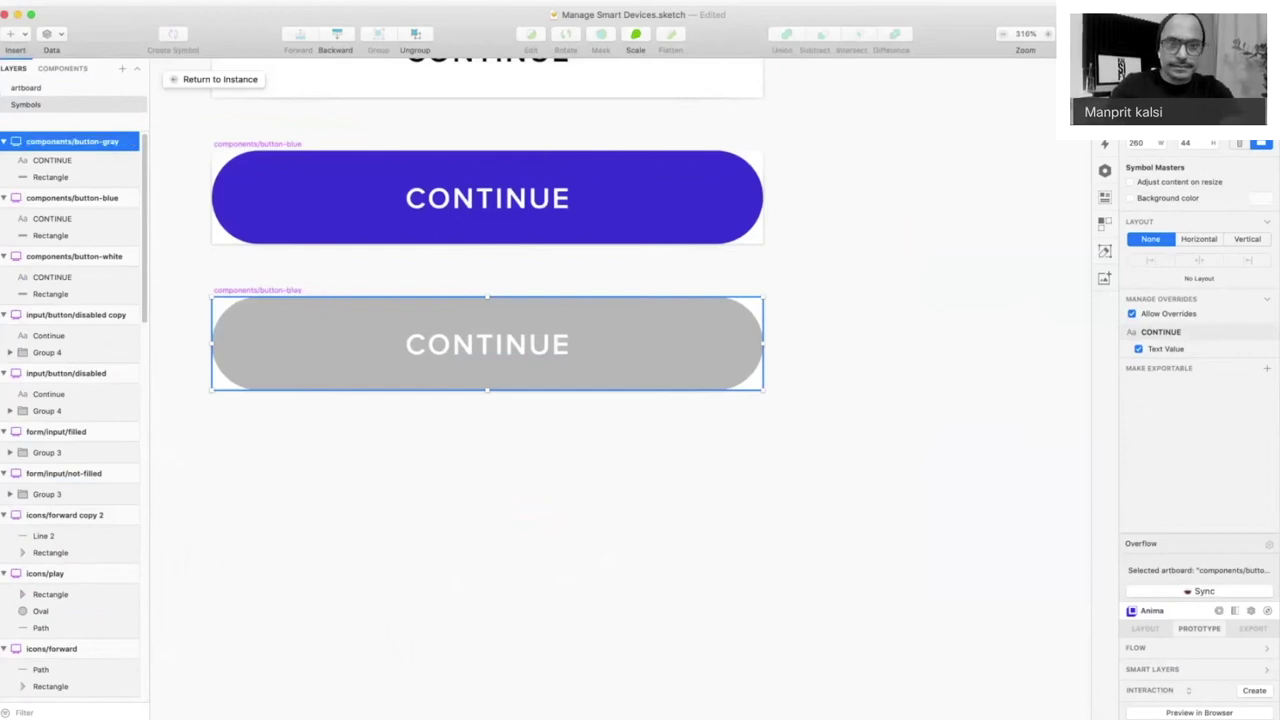
click(39, 90)
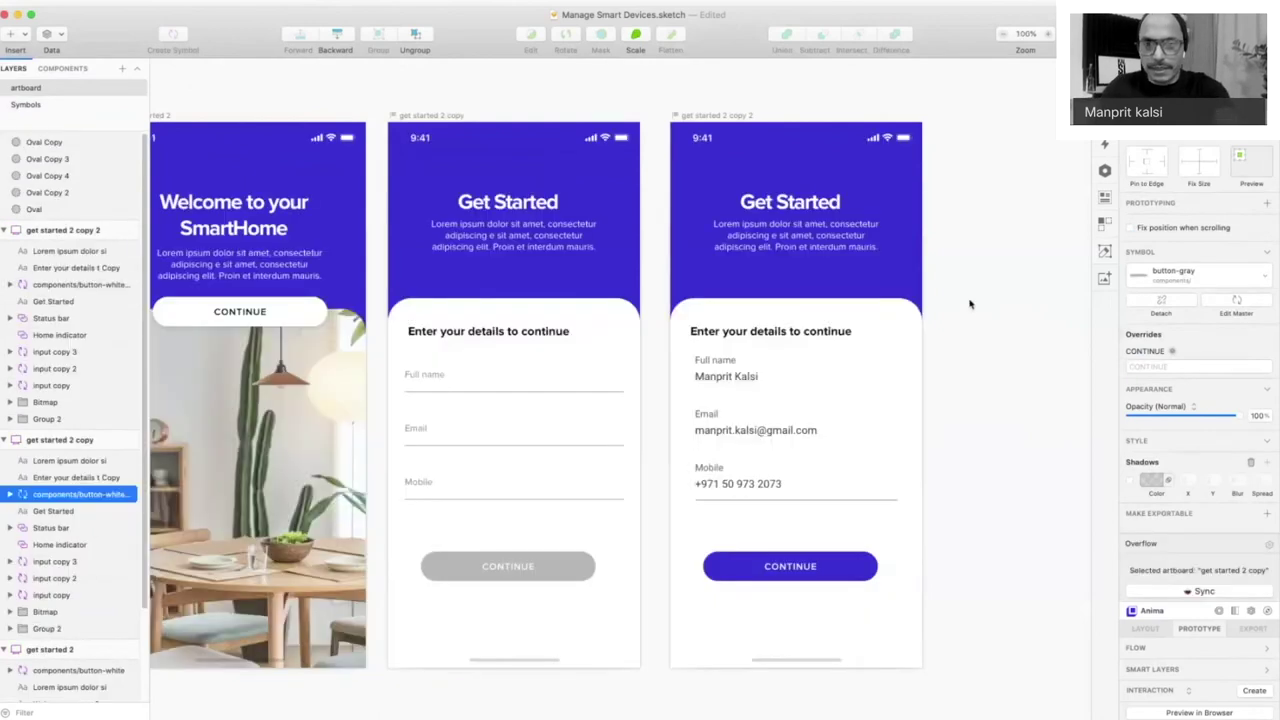
- Duplicate the filled Get Started artboard to its right
scroll(683, 364, right, 5)
click(683, 364)
key(super+minus)
click(535, 265)
drag(535, 265, 675, 277)
drag(512, 193, 830, 581)
- Empty the new artboard, make its background white, and paste the text layer centred
click(691, 389)
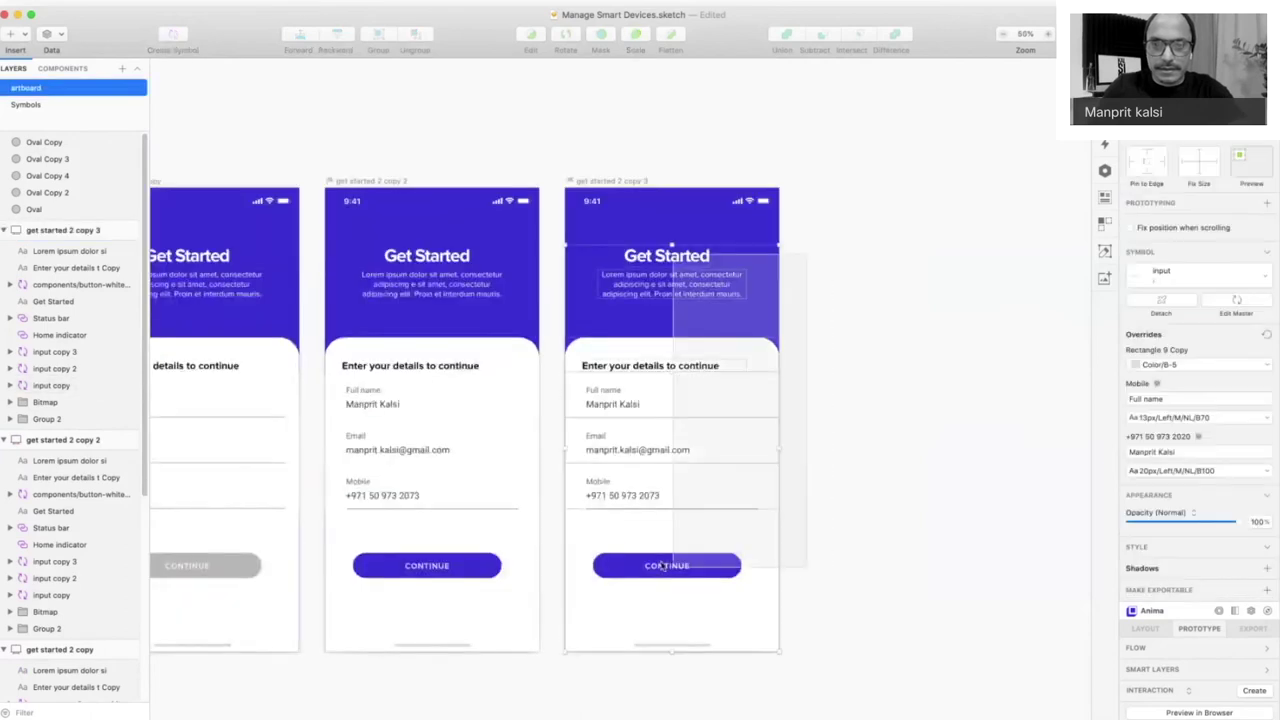
key(BackSpace)
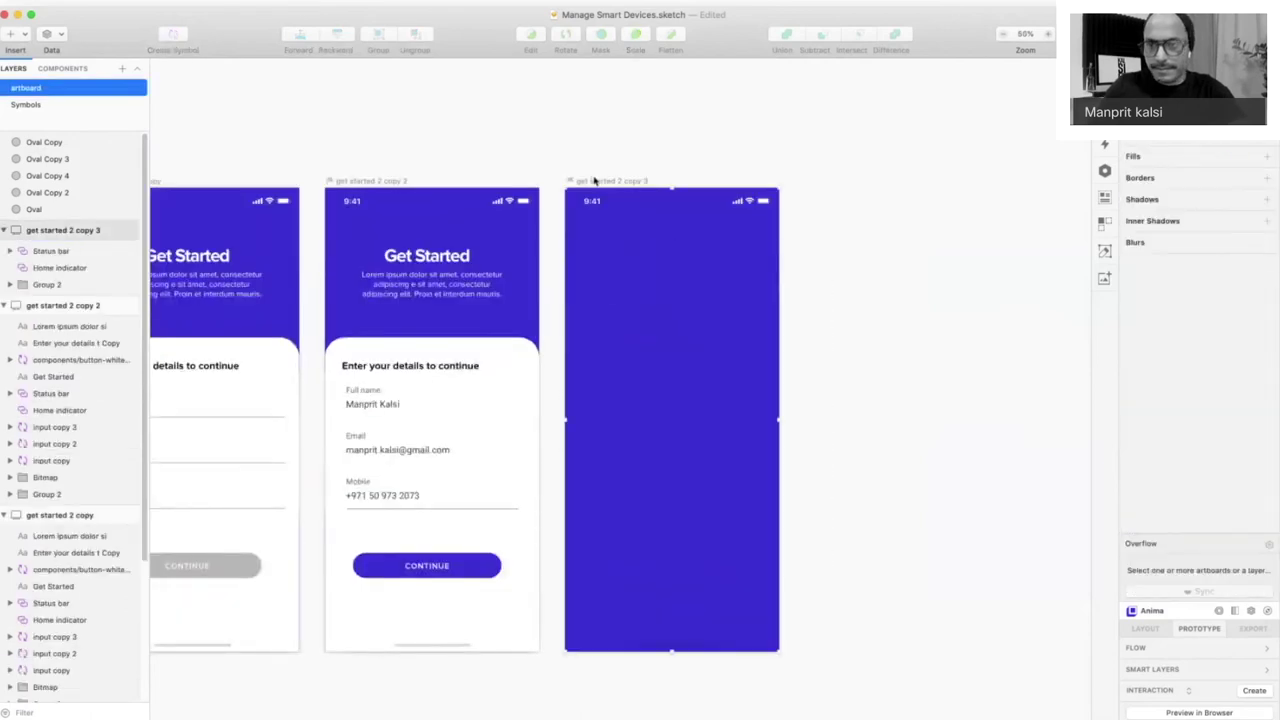
click(1259, 198)
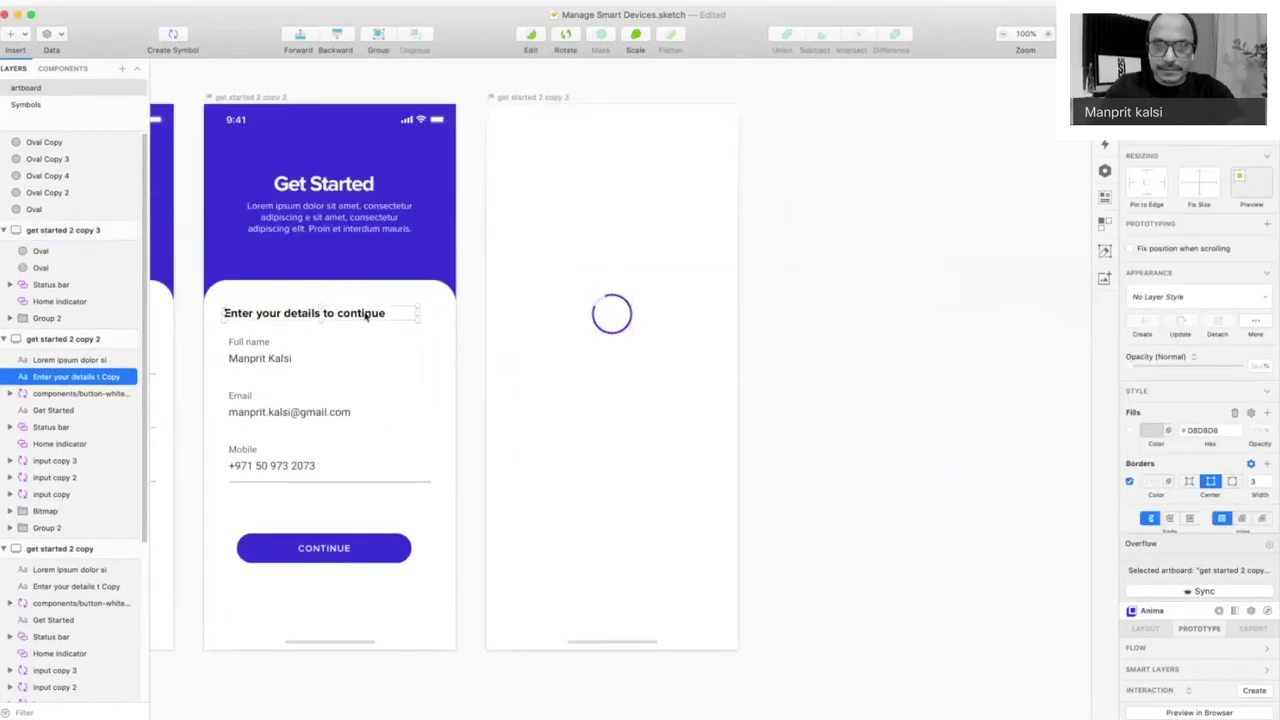
click(590, 376)
key(super+v)
drag(590, 376, 590, 376)
- Retype the pasted text as 'Personalizing for you'
double_click(671, 363)
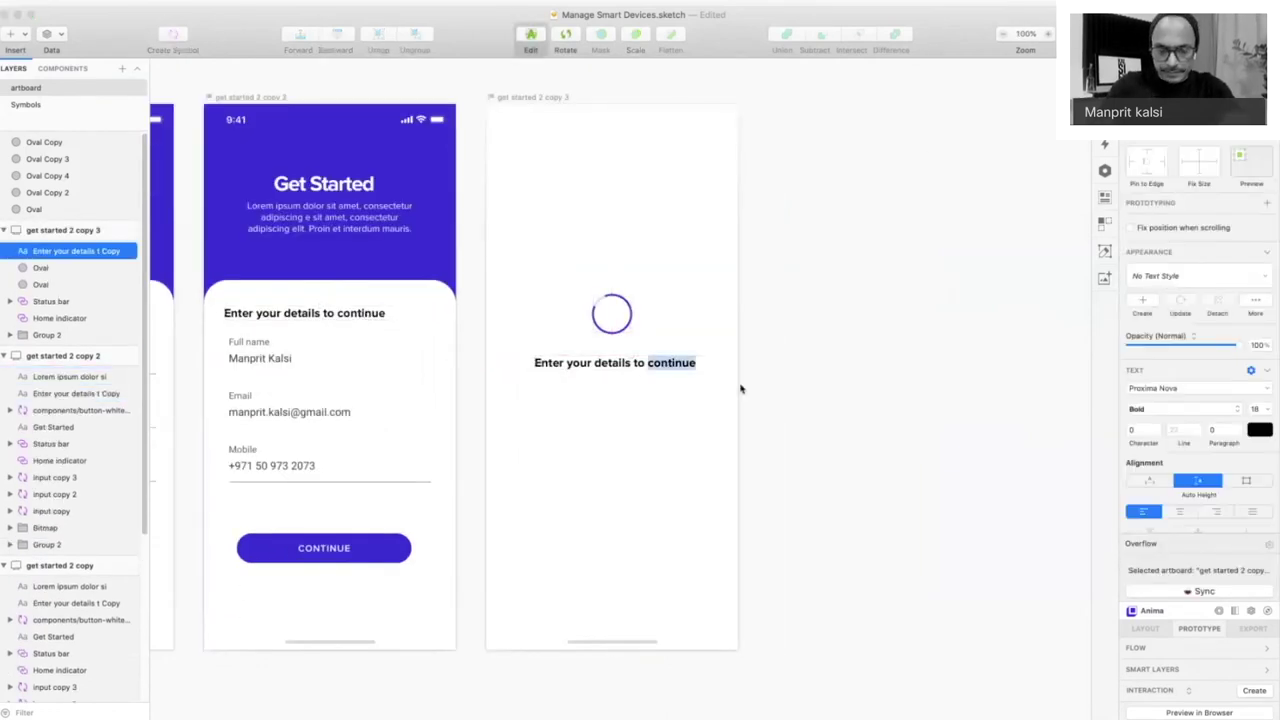
key(super+a)
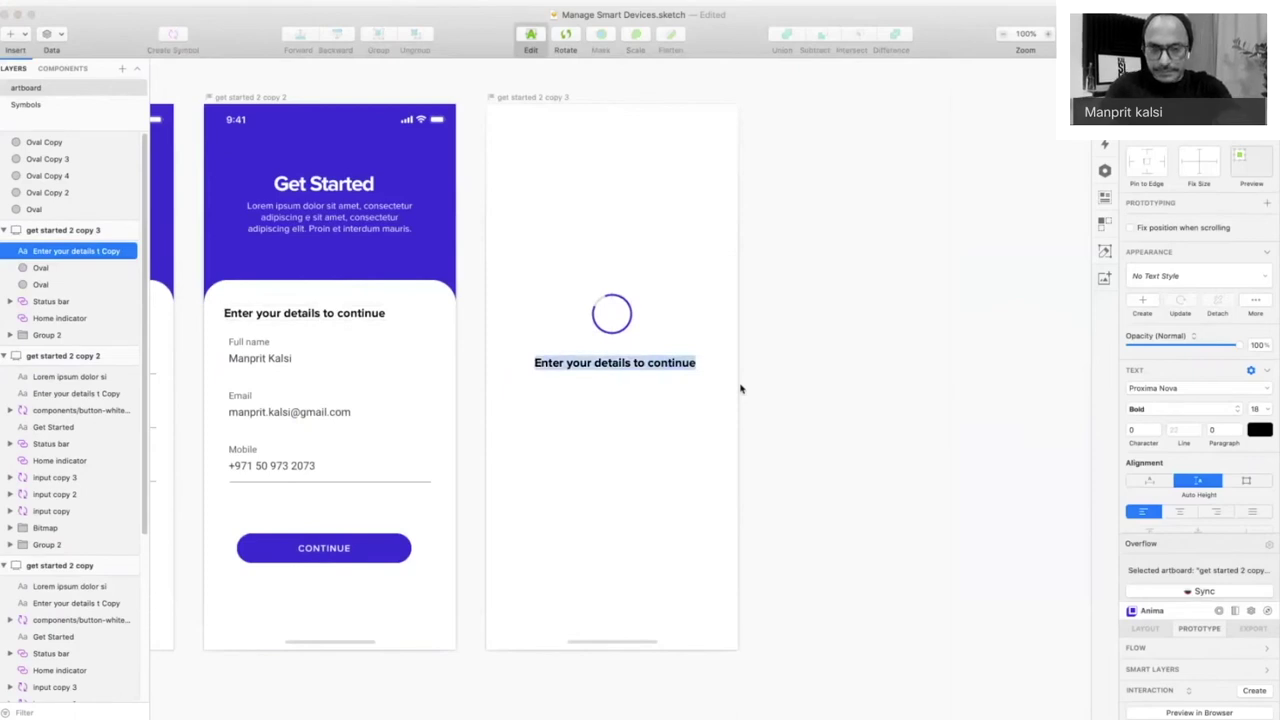
text(Per)
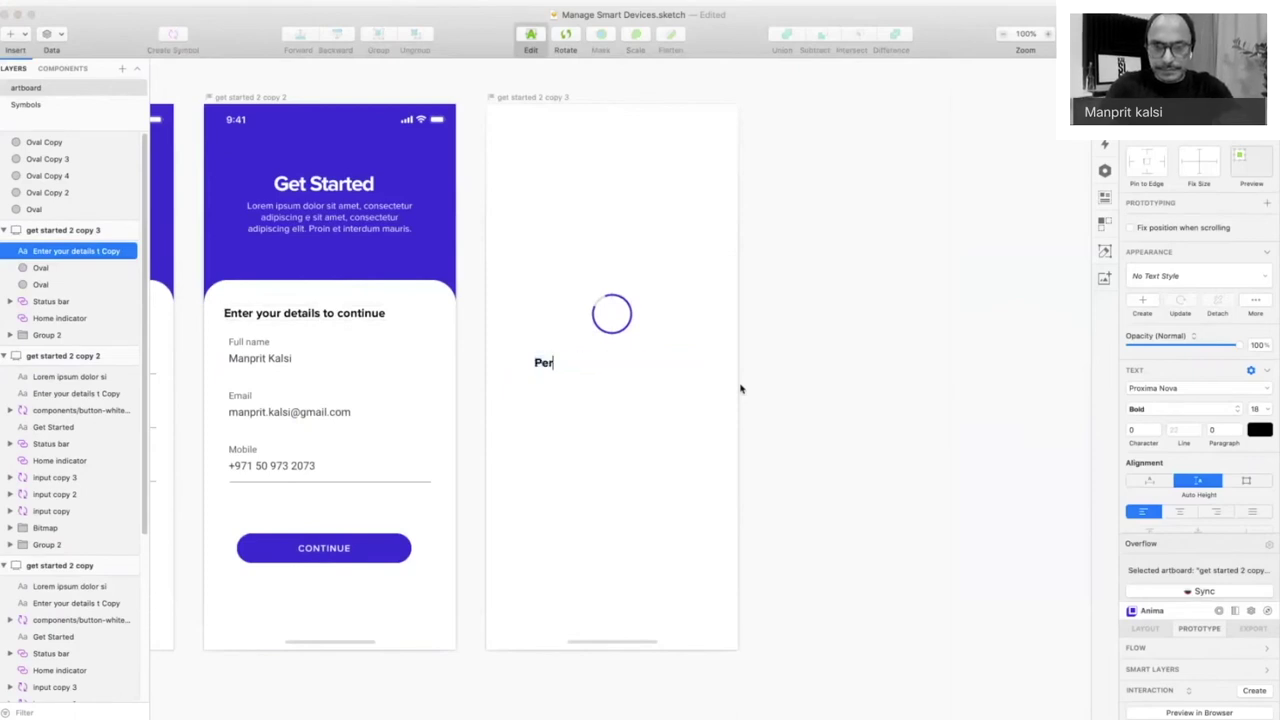
text(sonalizing the)
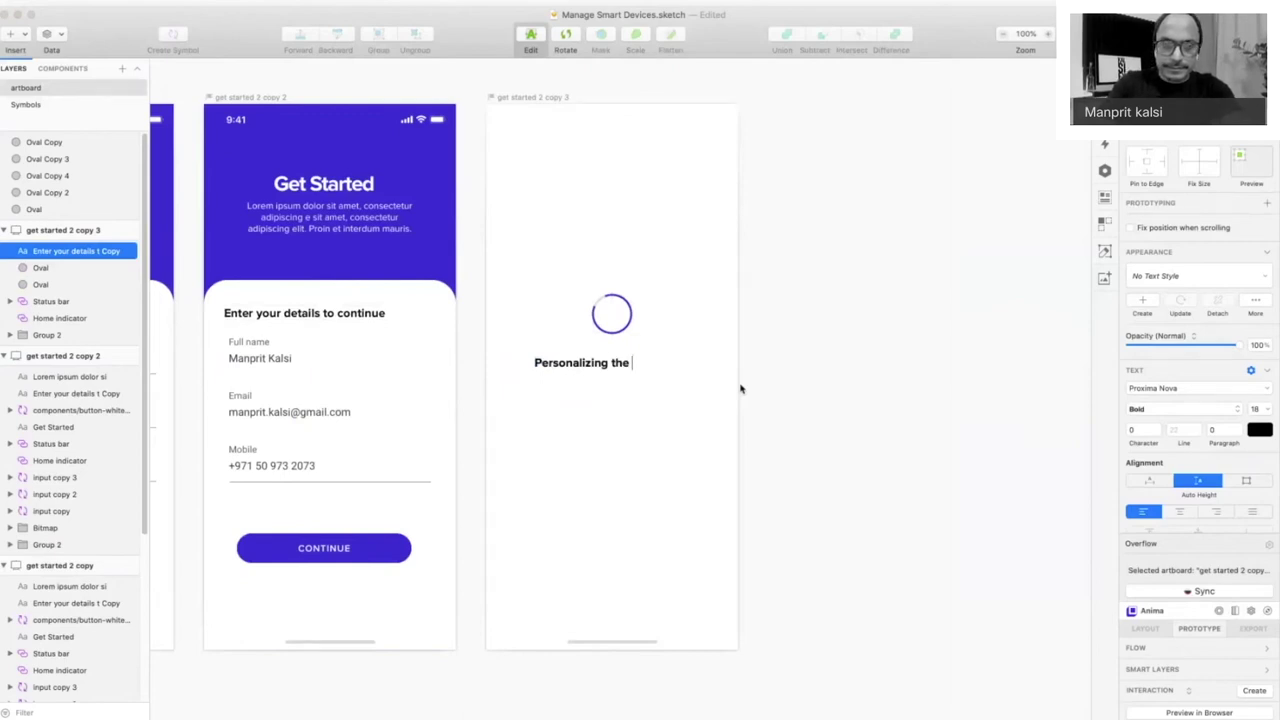
key(BackSpace)
key(BackSpace)
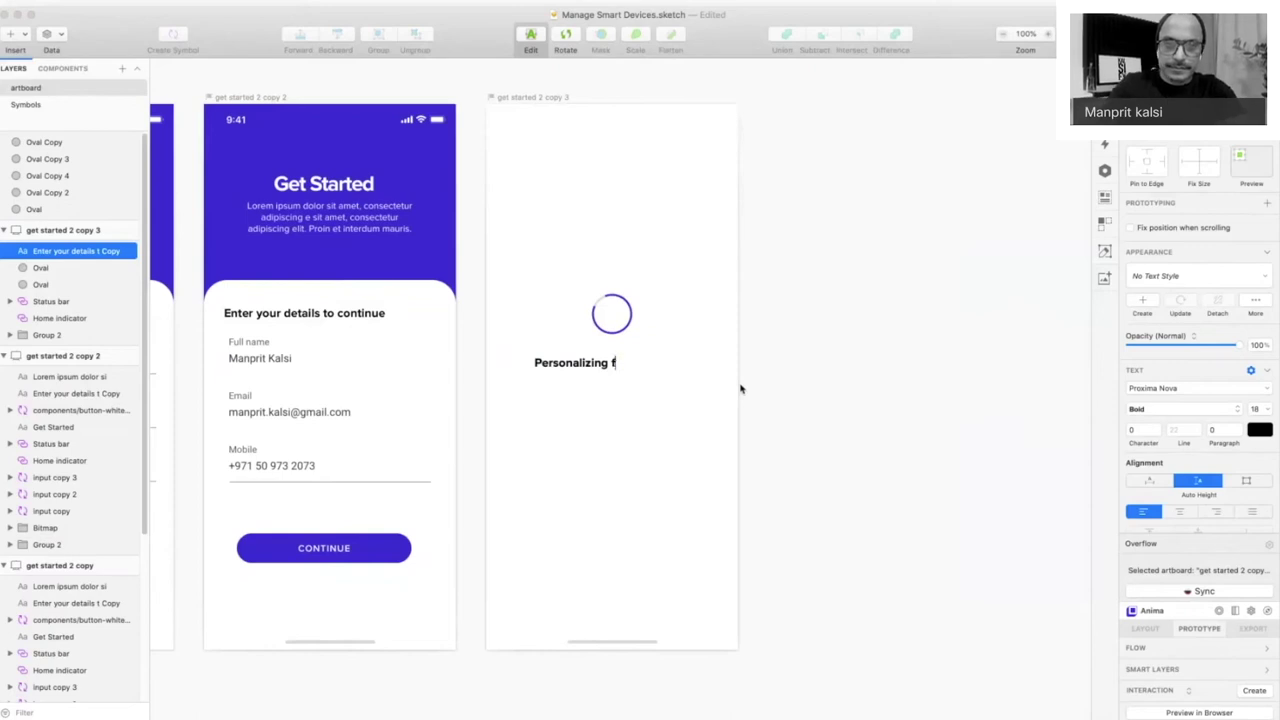
key(super+z)
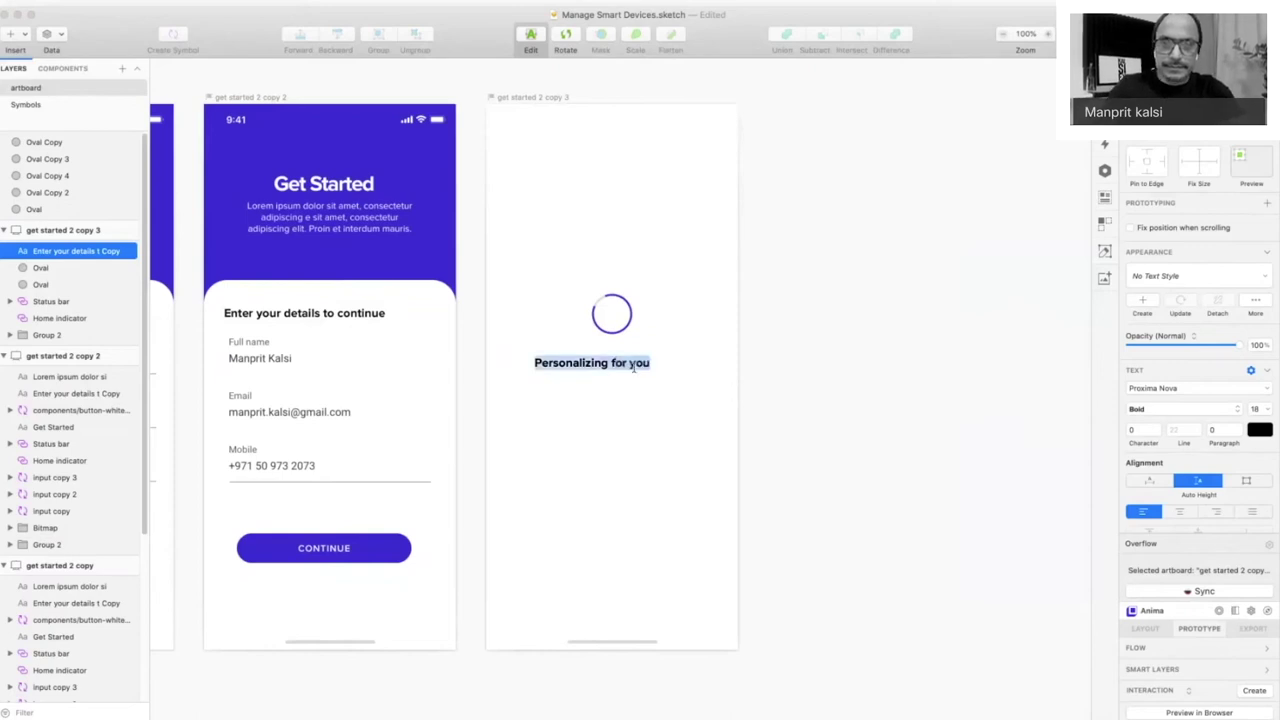